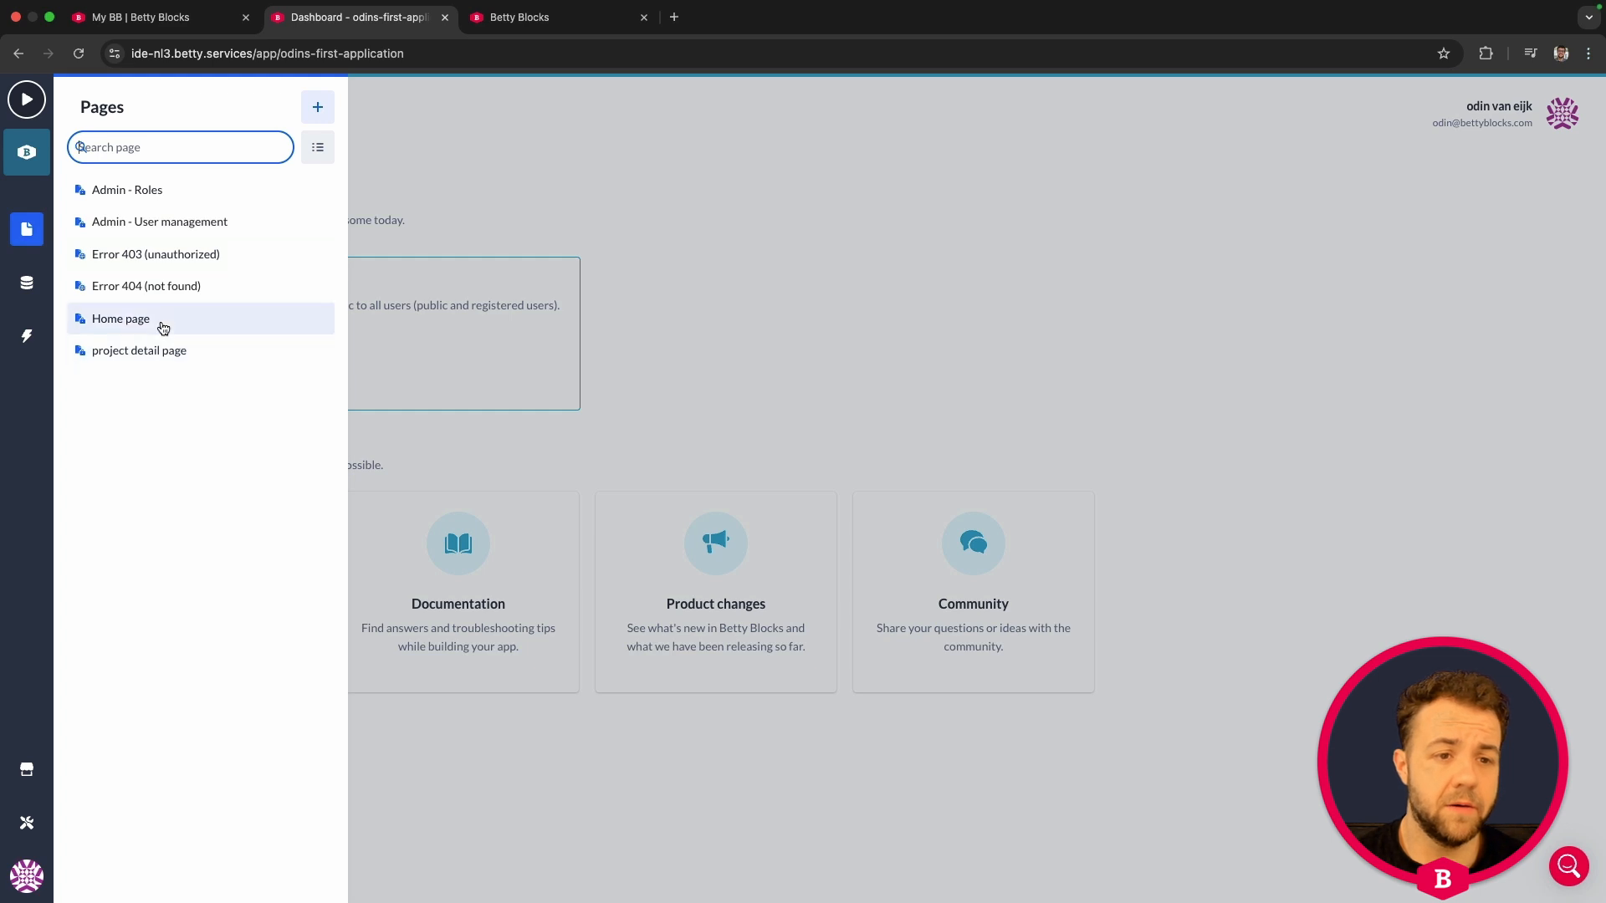
Step: Duplicate the Status column of the Home page's project data table and clear the property of the last column
{"action": "scroll", "coordinate": [882, 336], "scroll_direction": "down", "scroll_amount": 5}
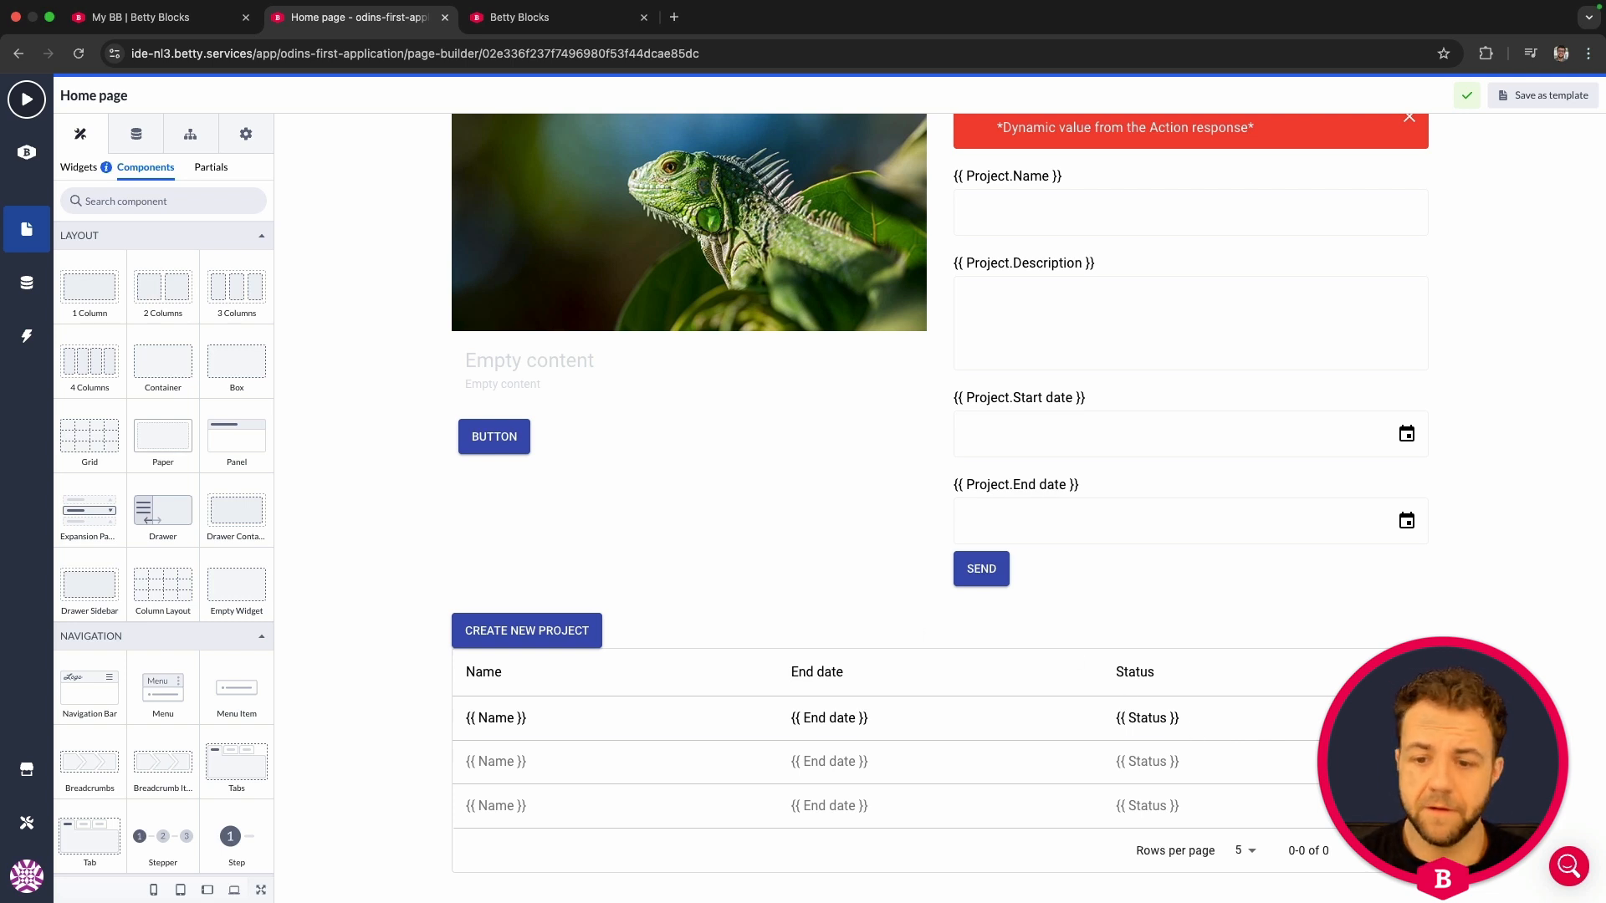
{"action": "left_click", "coordinate": [1244, 727]}
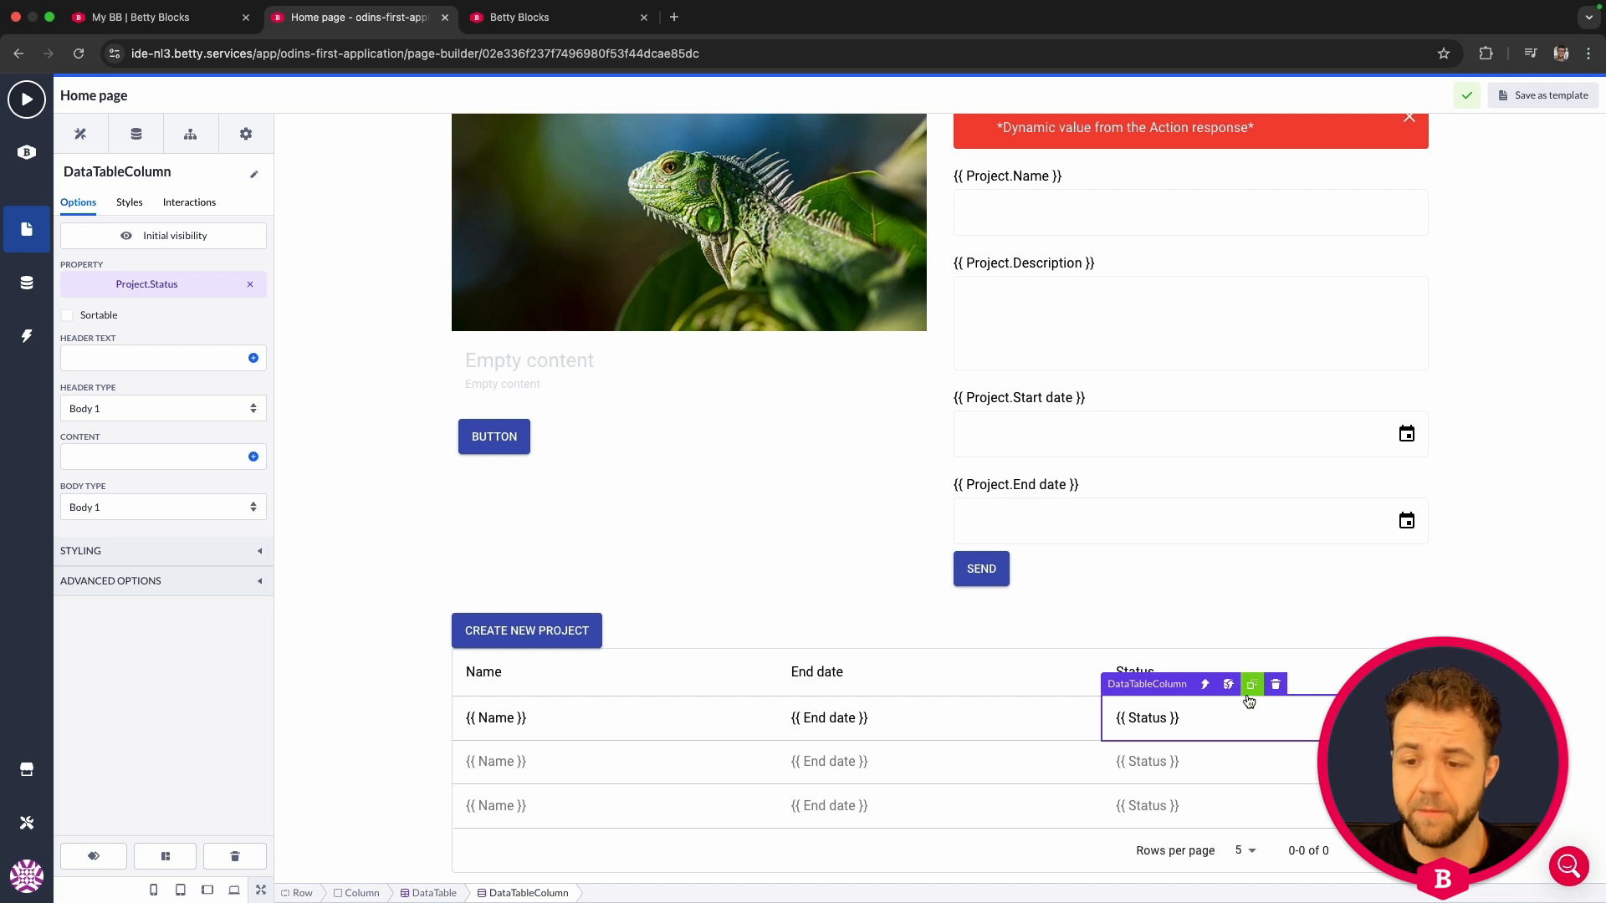
{"action": "left_click", "coordinate": [1252, 686]}
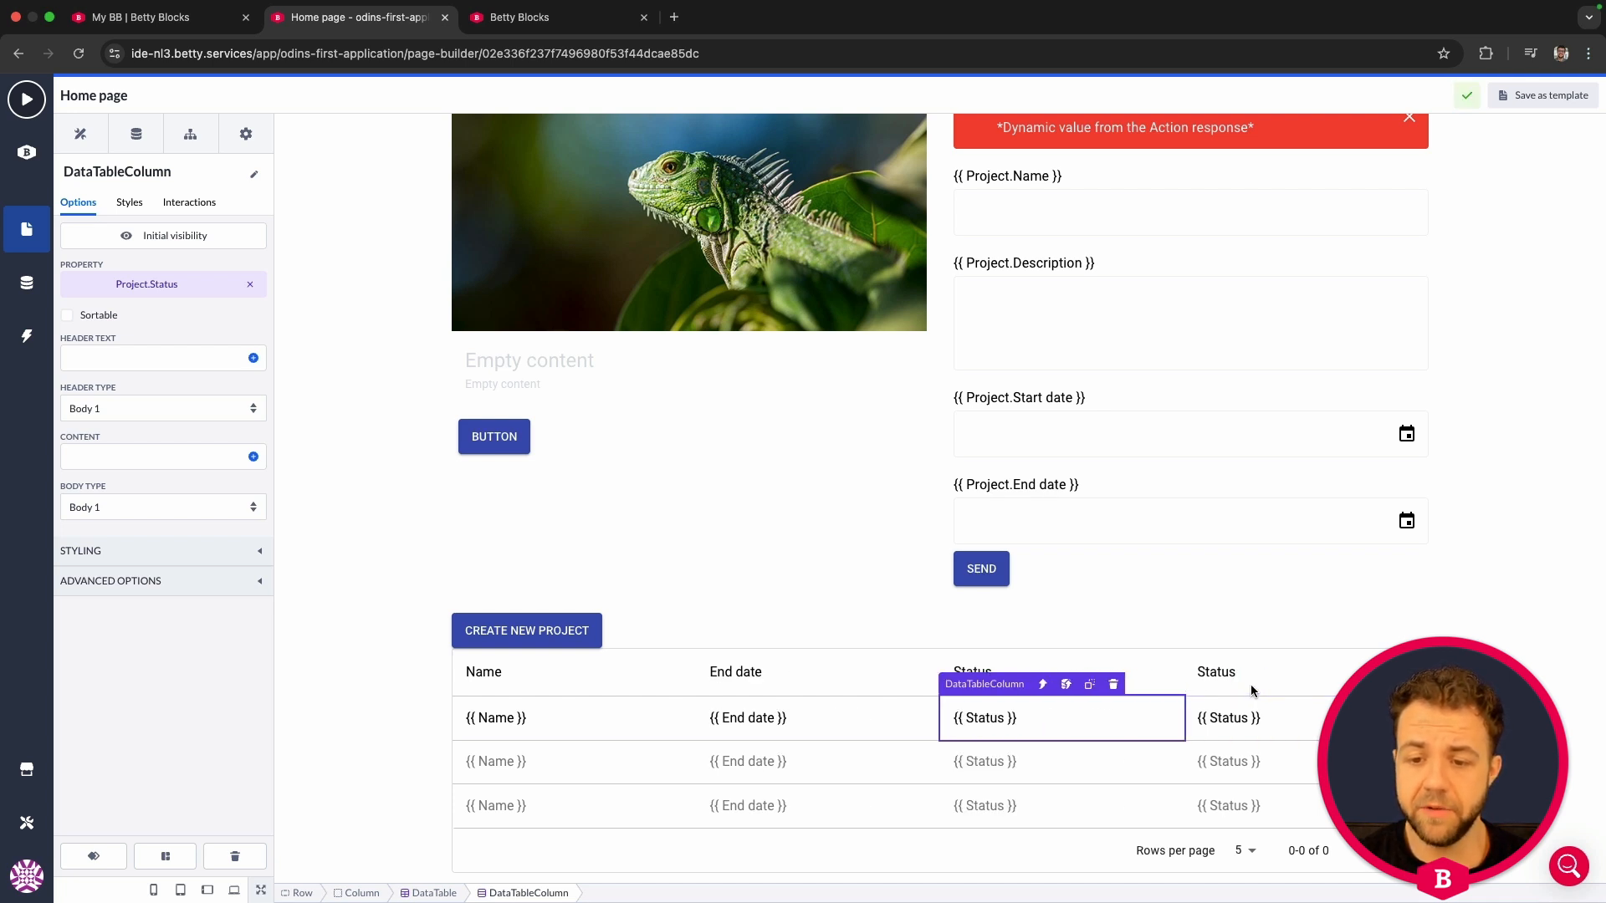
{"action": "left_click", "coordinate": [1233, 728]}
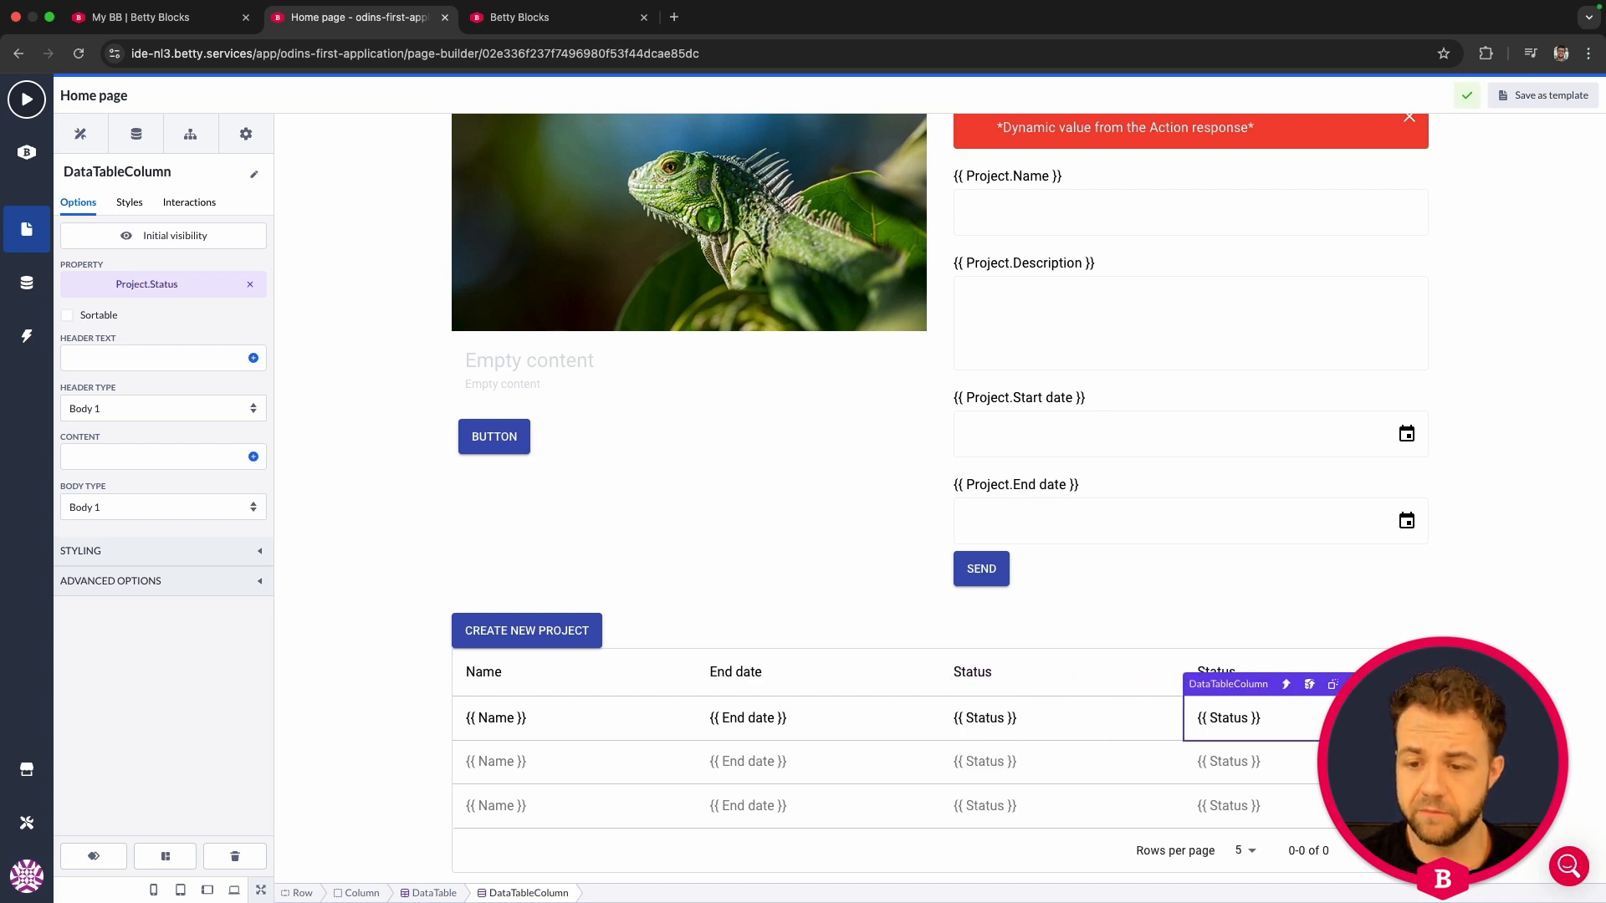
{"action": "key", "text": "Delete"}
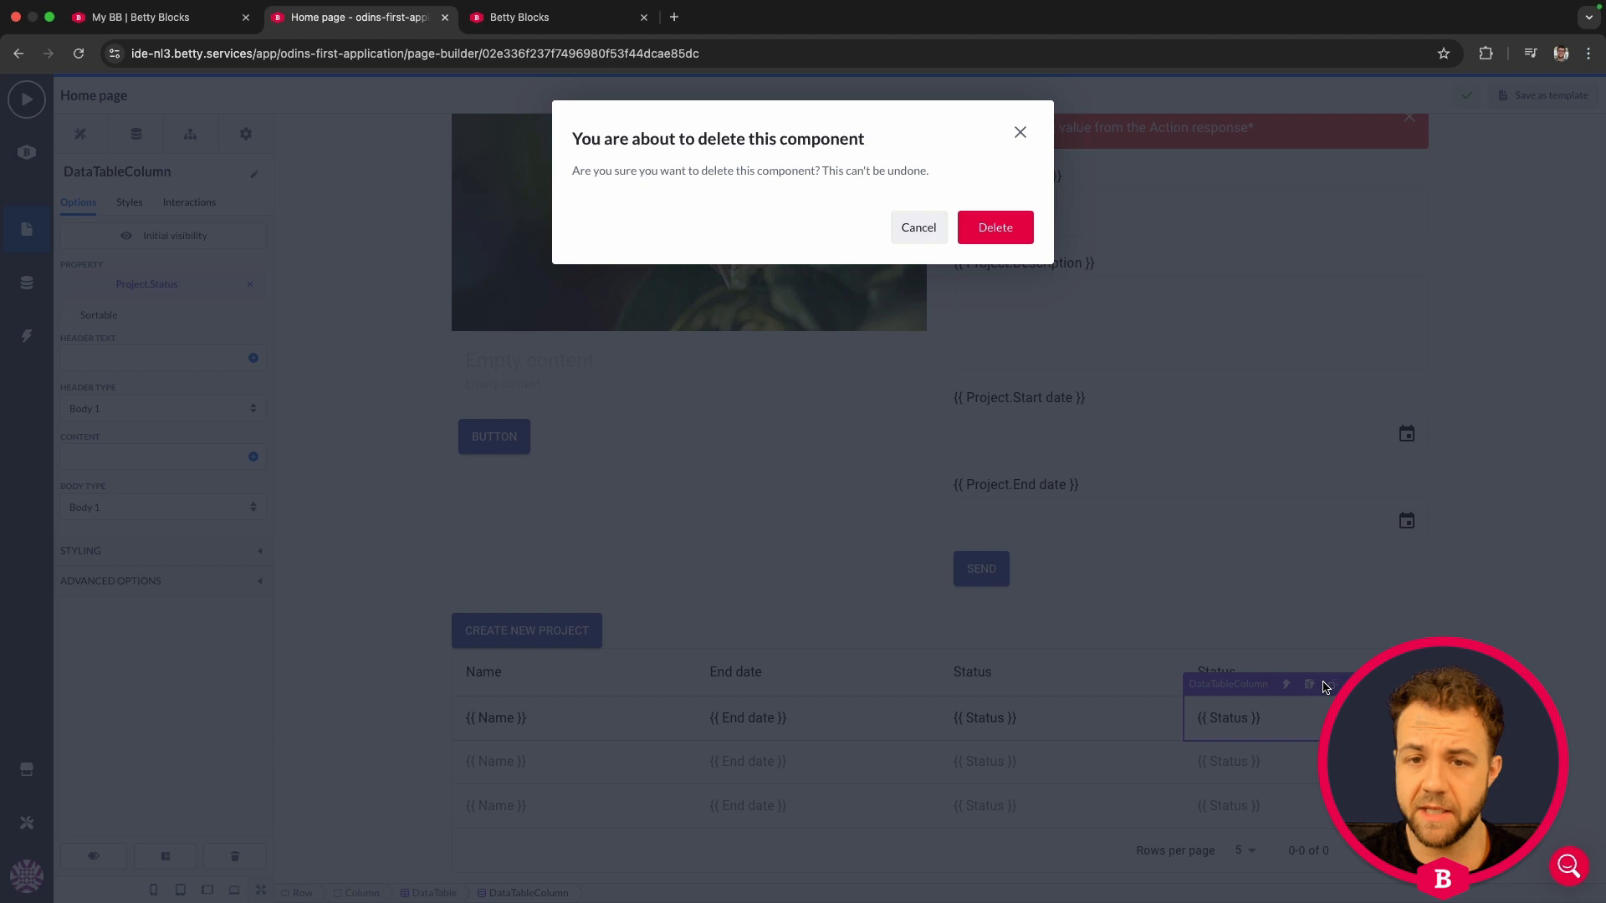
{"action": "left_click", "coordinate": [911, 226]}
{"action": "left_click", "coordinate": [249, 285]}
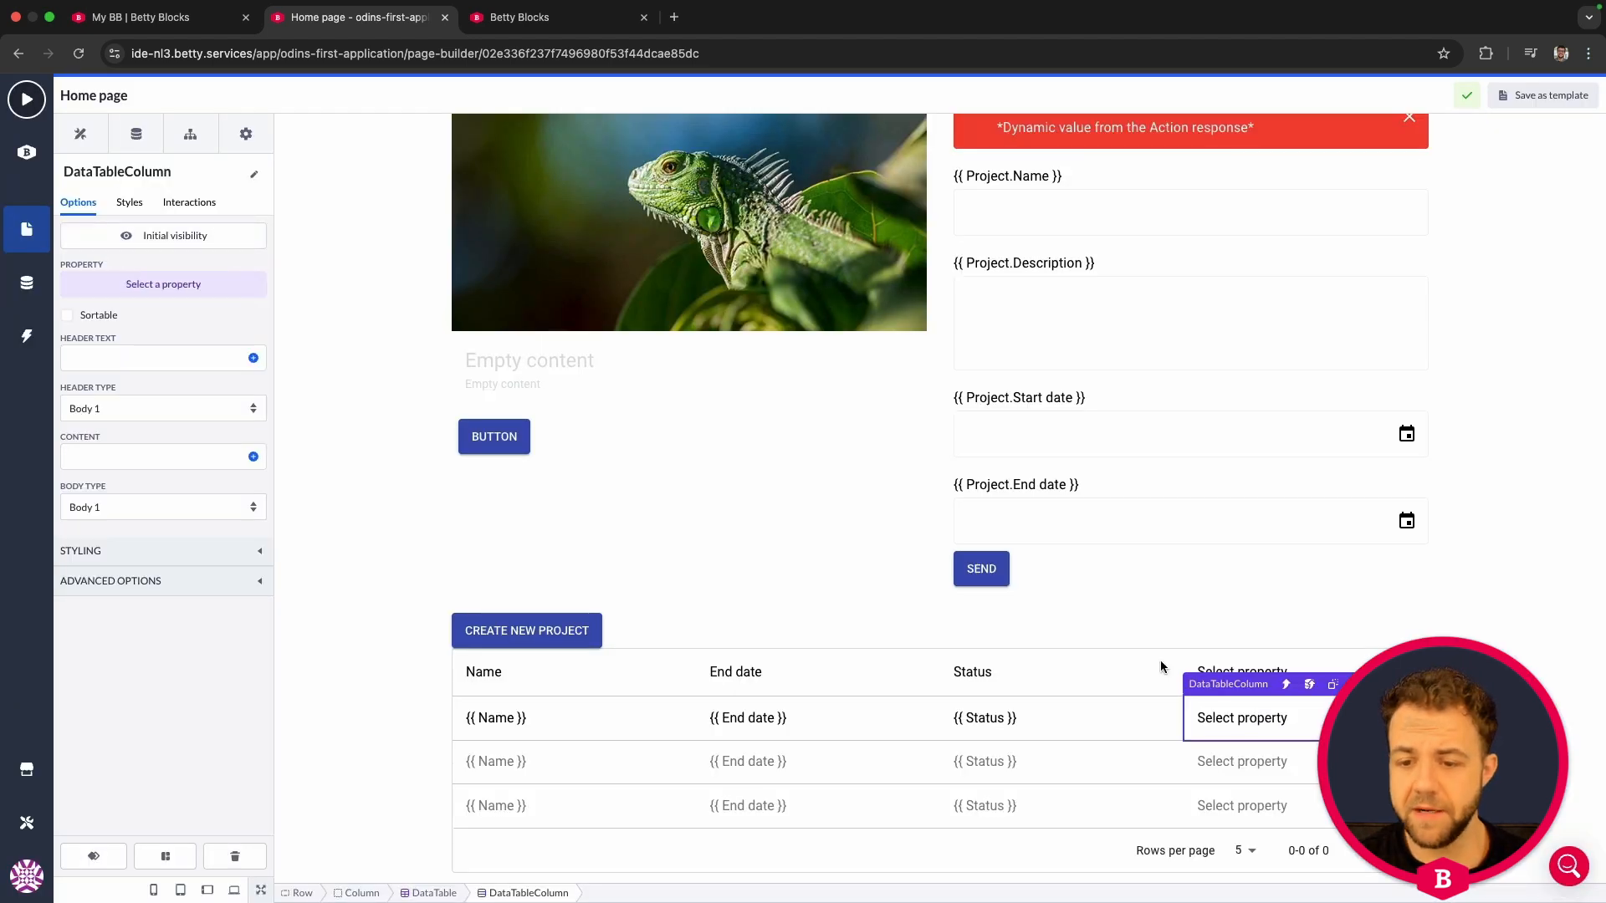
Step: Add an Action Button component to the data table column that has no property
{"action": "left_click", "coordinate": [80, 134]}
{"action": "scroll", "coordinate": [173, 431], "scroll_direction": "down", "scroll_amount": 8}
{"action": "scroll", "coordinate": [176, 433], "scroll_direction": "down", "scroll_amount": 3}
{"action": "left_click_drag", "start_coordinate": [226, 481], "coordinate": [1263, 721]}
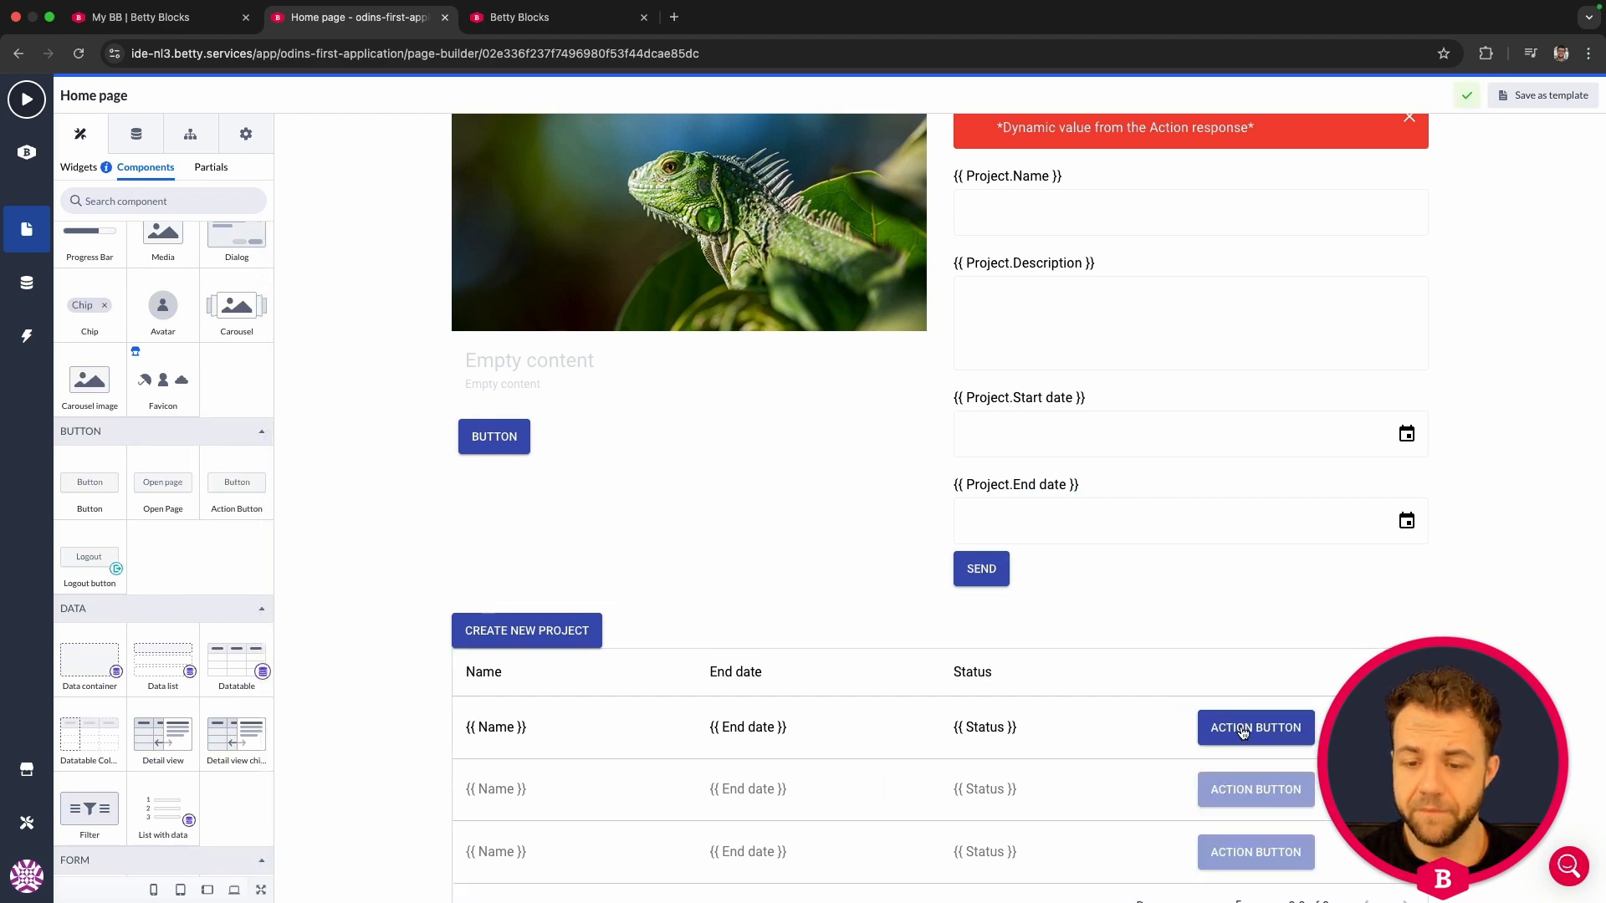
Step: Change the text of the action button in the data table to "Start project"
{"action": "scroll", "coordinate": [1247, 719], "scroll_direction": "down", "scroll_amount": 1}
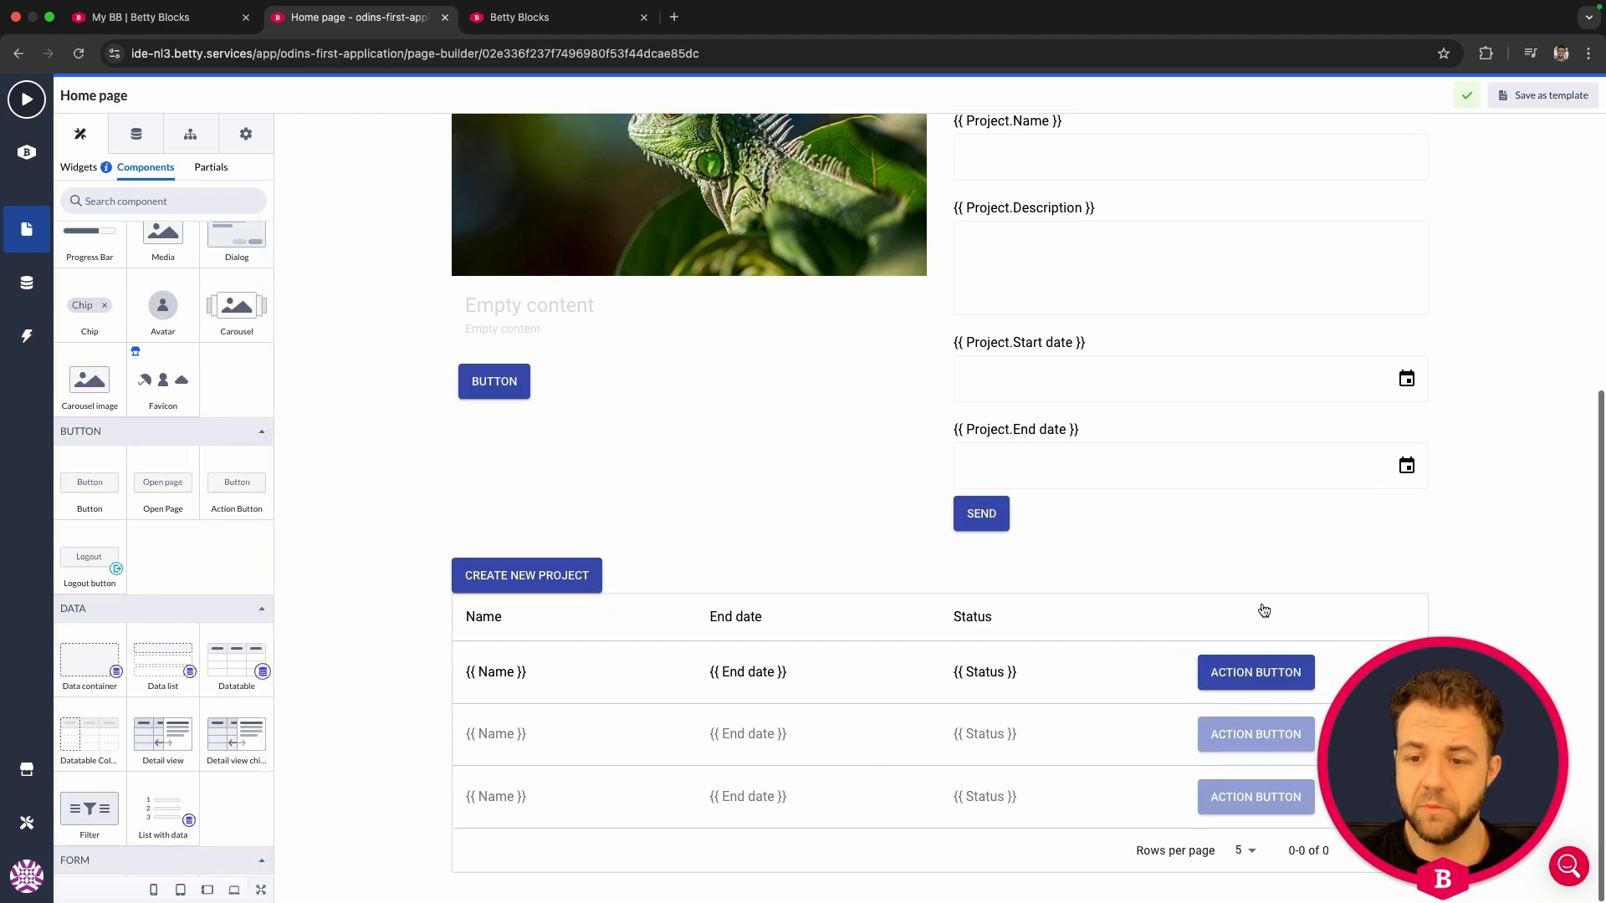
{"action": "left_click", "coordinate": [1268, 676]}
{"action": "left_click", "coordinate": [195, 398]}
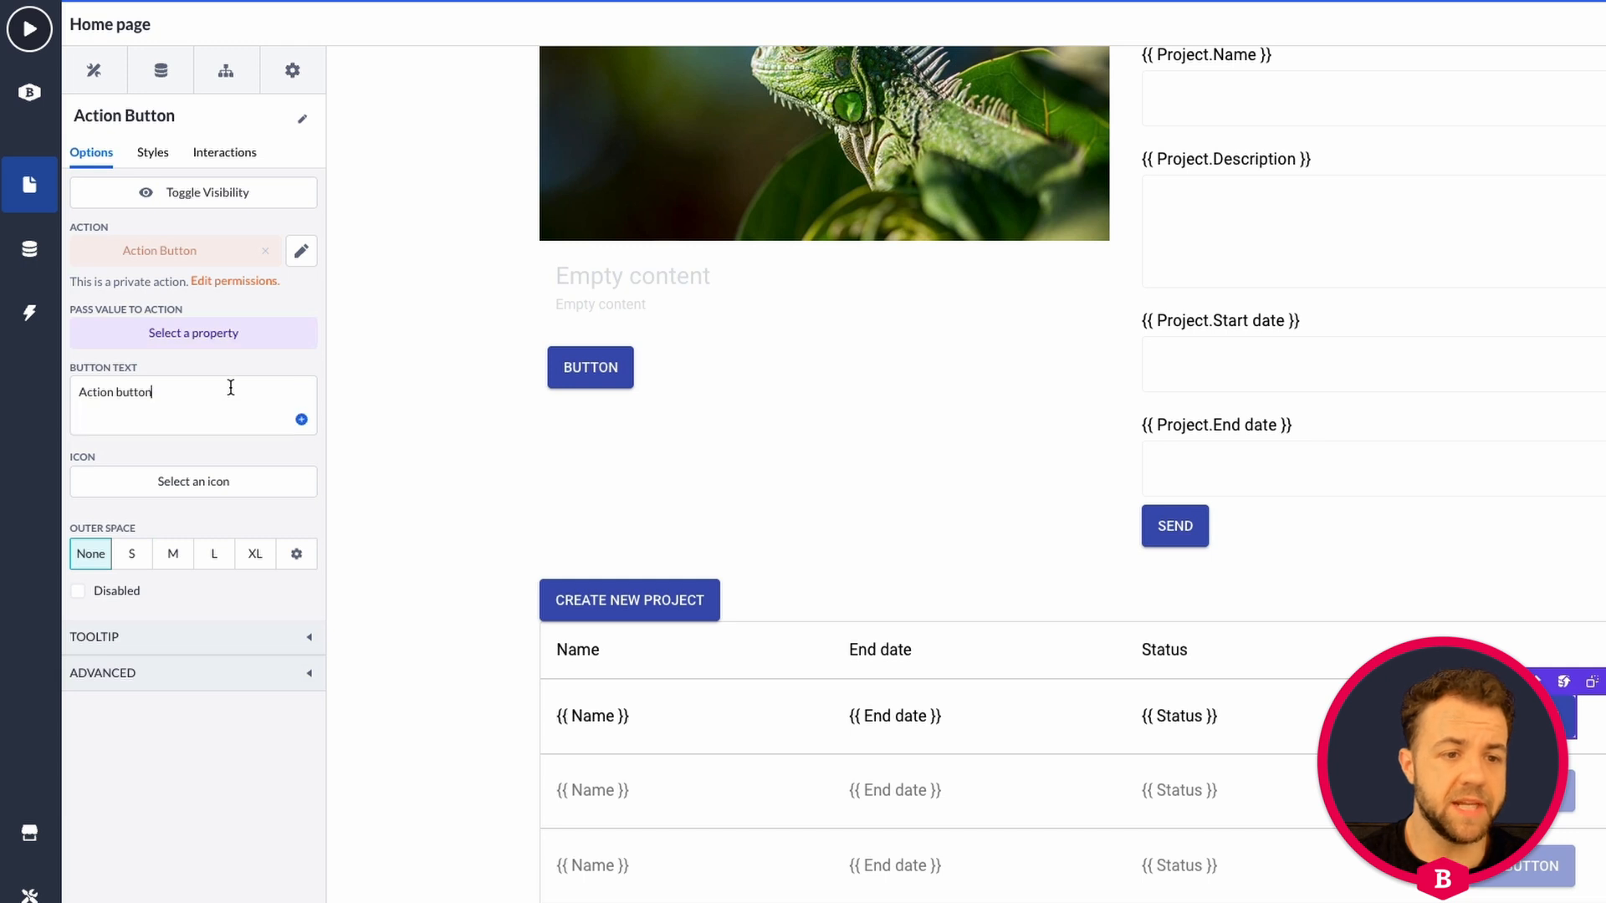
{"action": "key", "text": "ctrl+a"}
{"action": "key", "text": "BackSpace"}
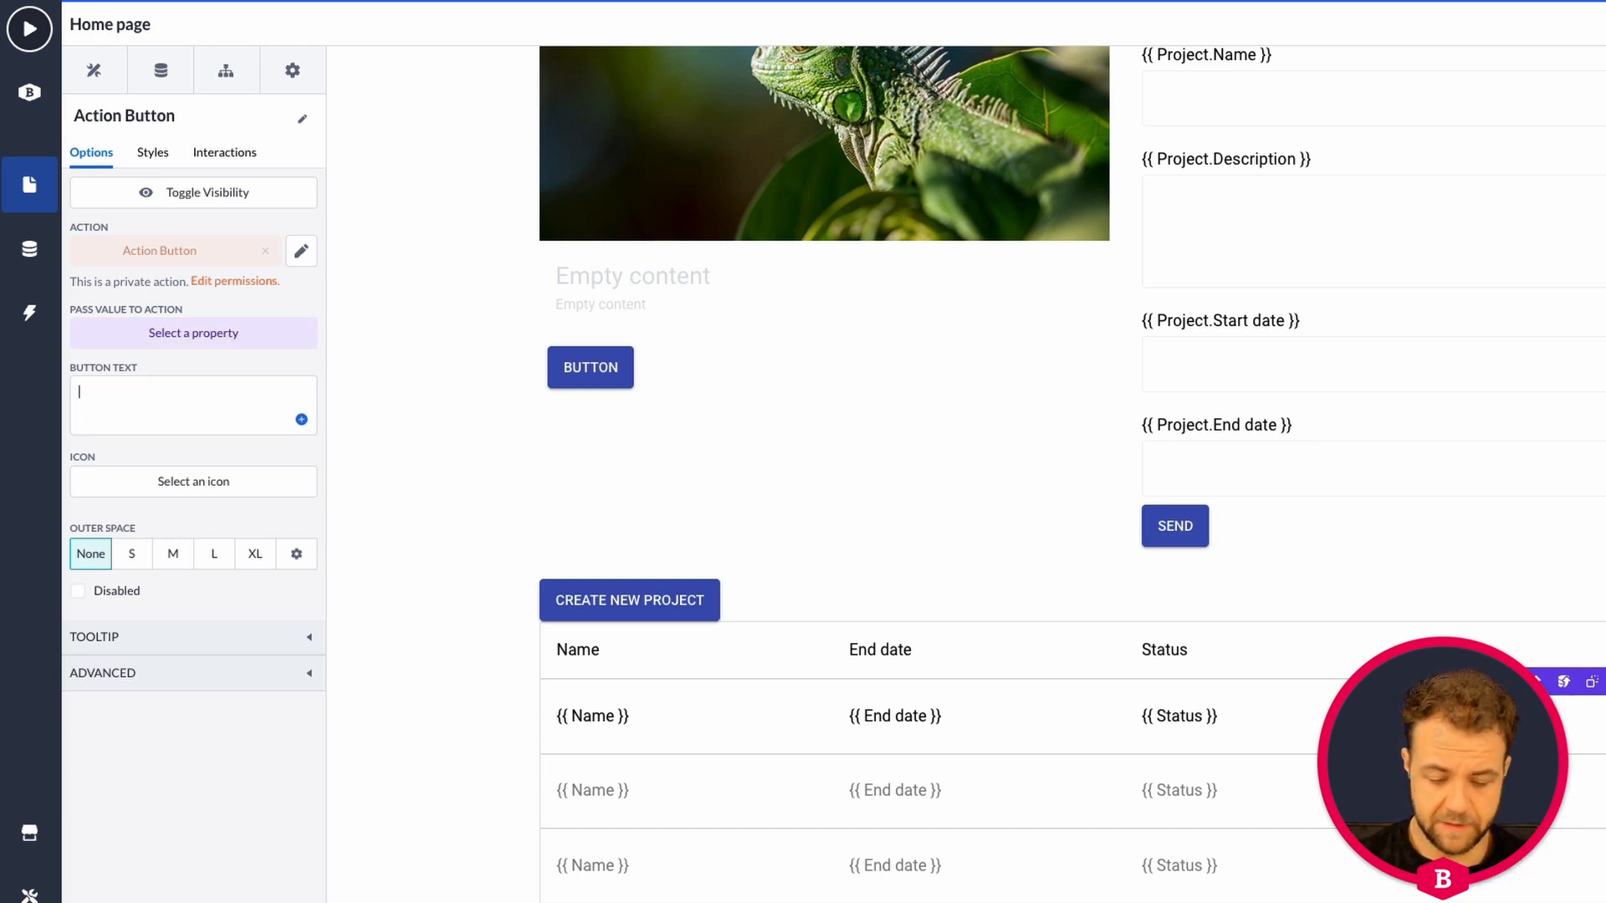
{"action": "type", "text": "Start project"}
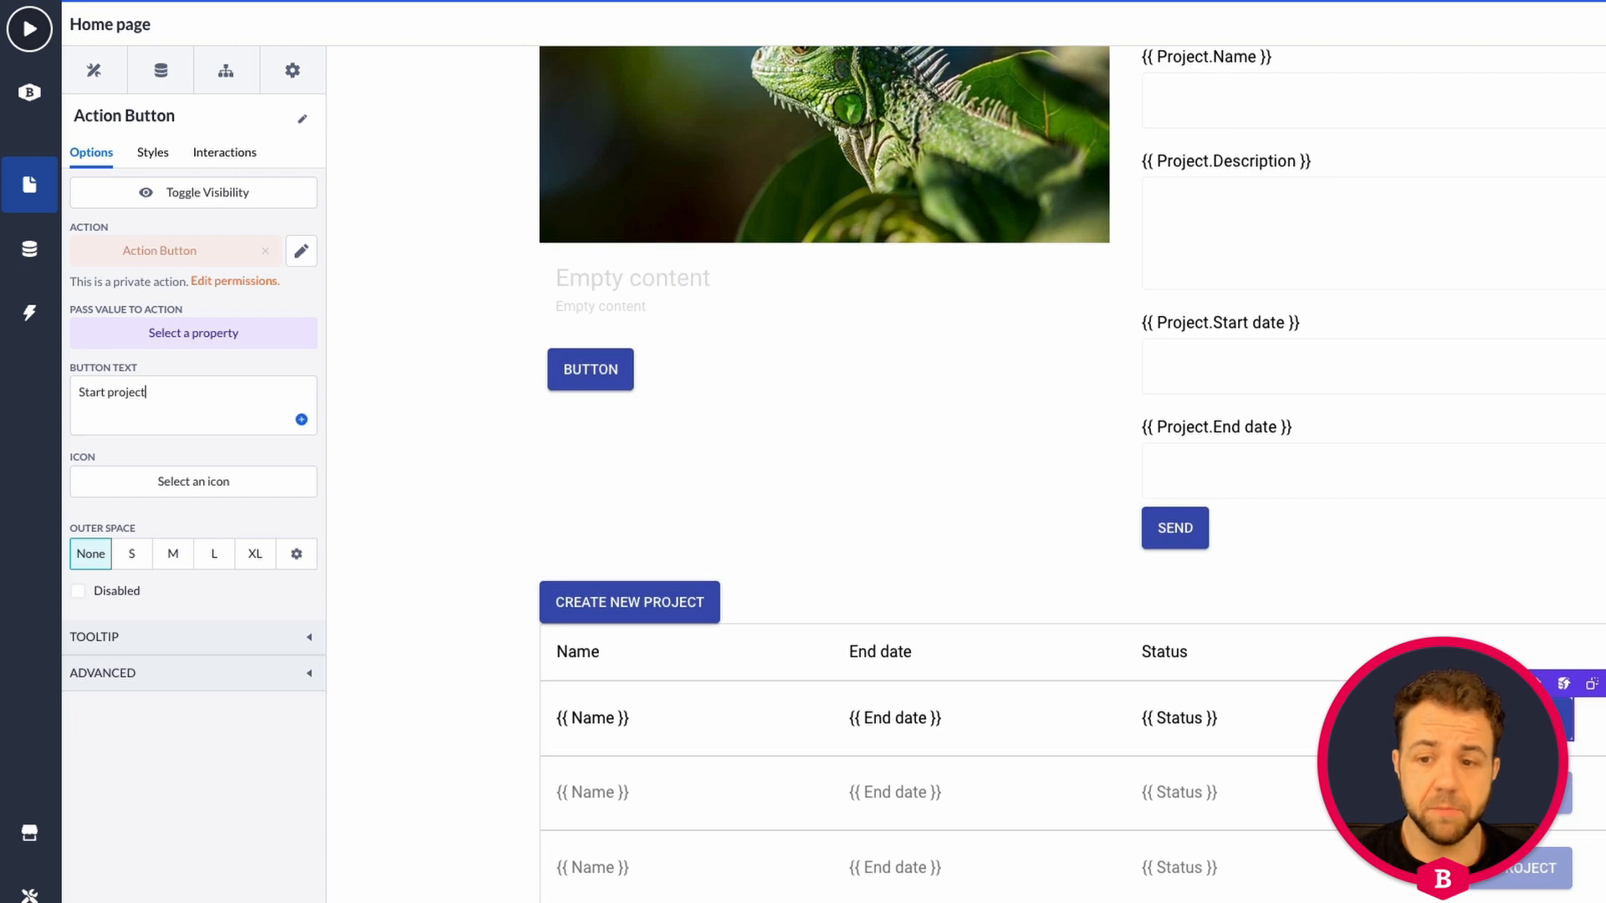
Step: Pass the Project's Id property as the value to the button's action
{"action": "scroll", "coordinate": [965, 475], "scroll_direction": "down", "scroll_amount": 1}
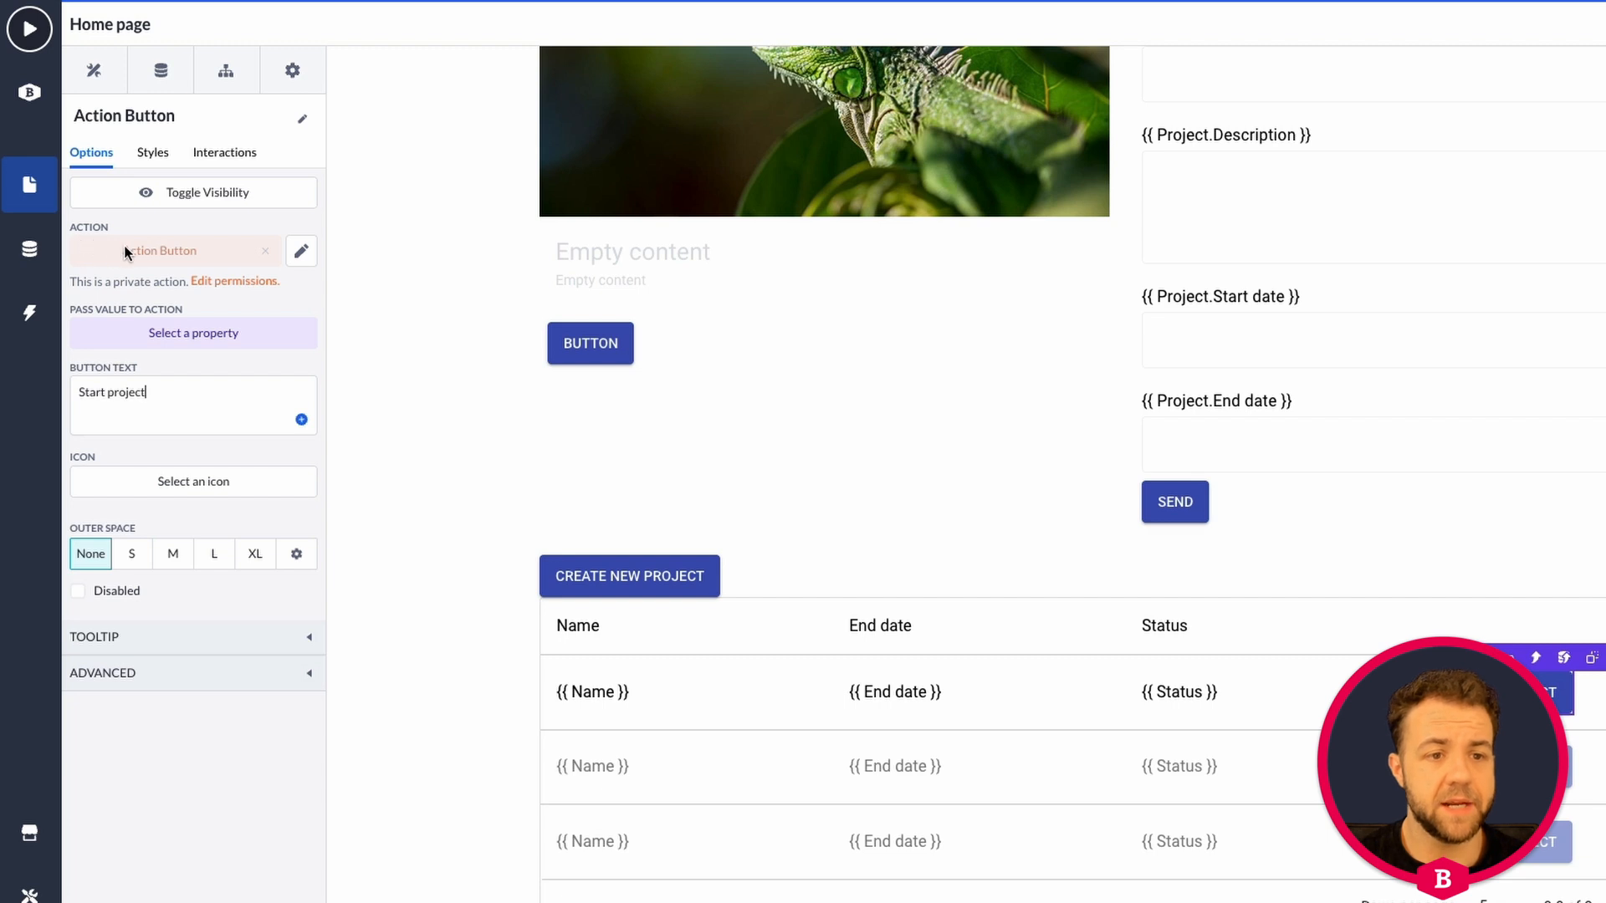
{"action": "left_click", "coordinate": [201, 333]}
{"action": "left_click", "coordinate": [134, 571]}
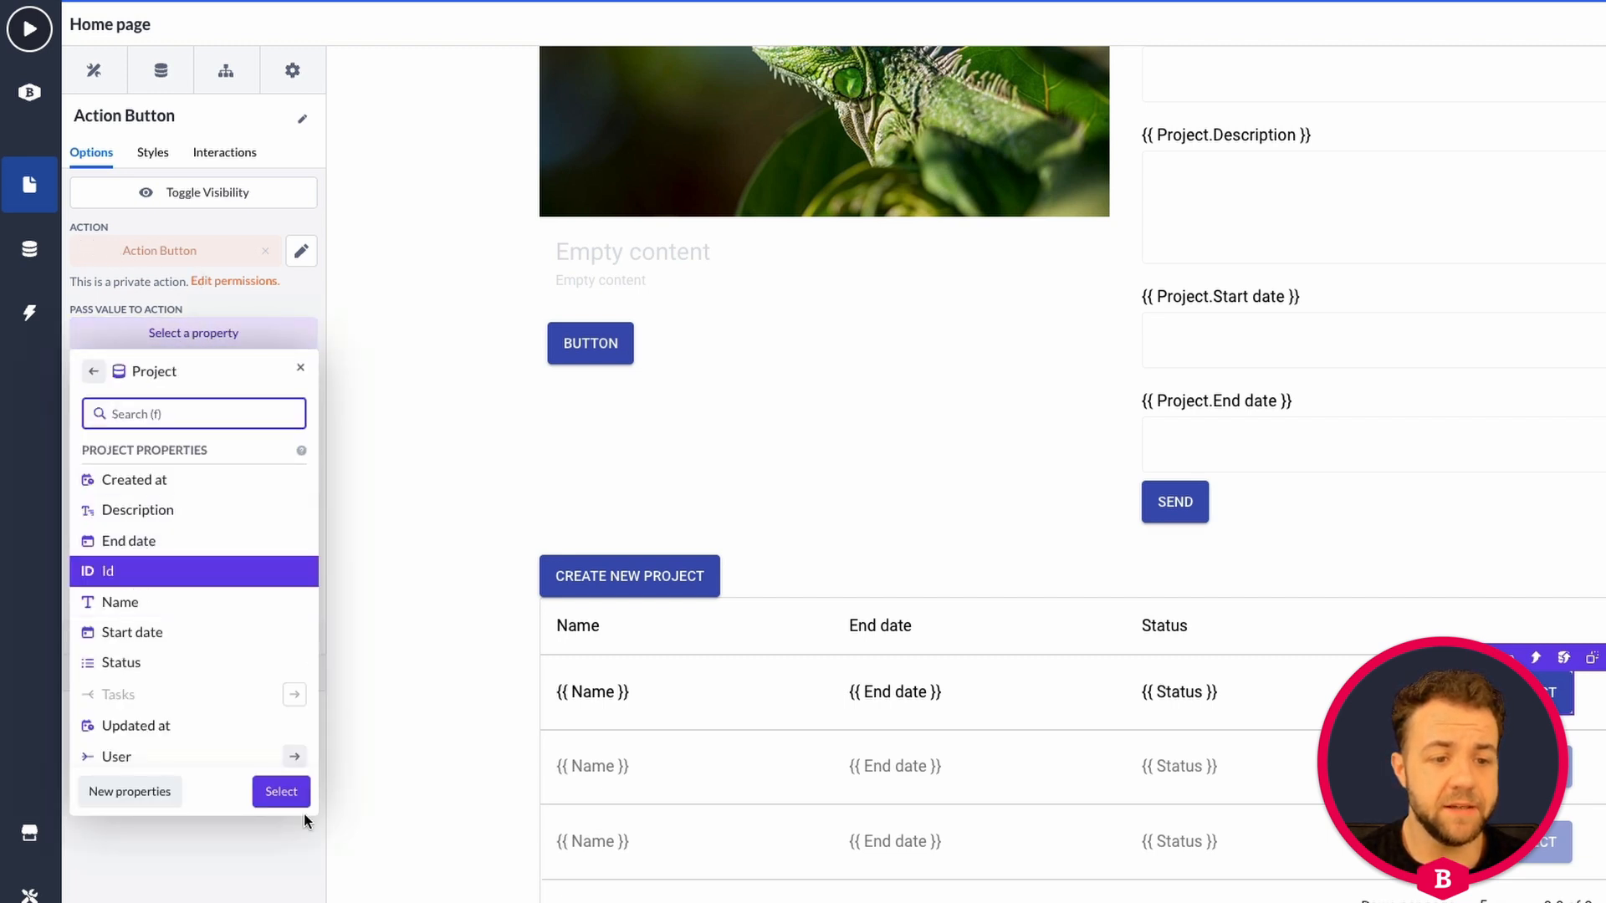
{"action": "left_click", "coordinate": [281, 793]}
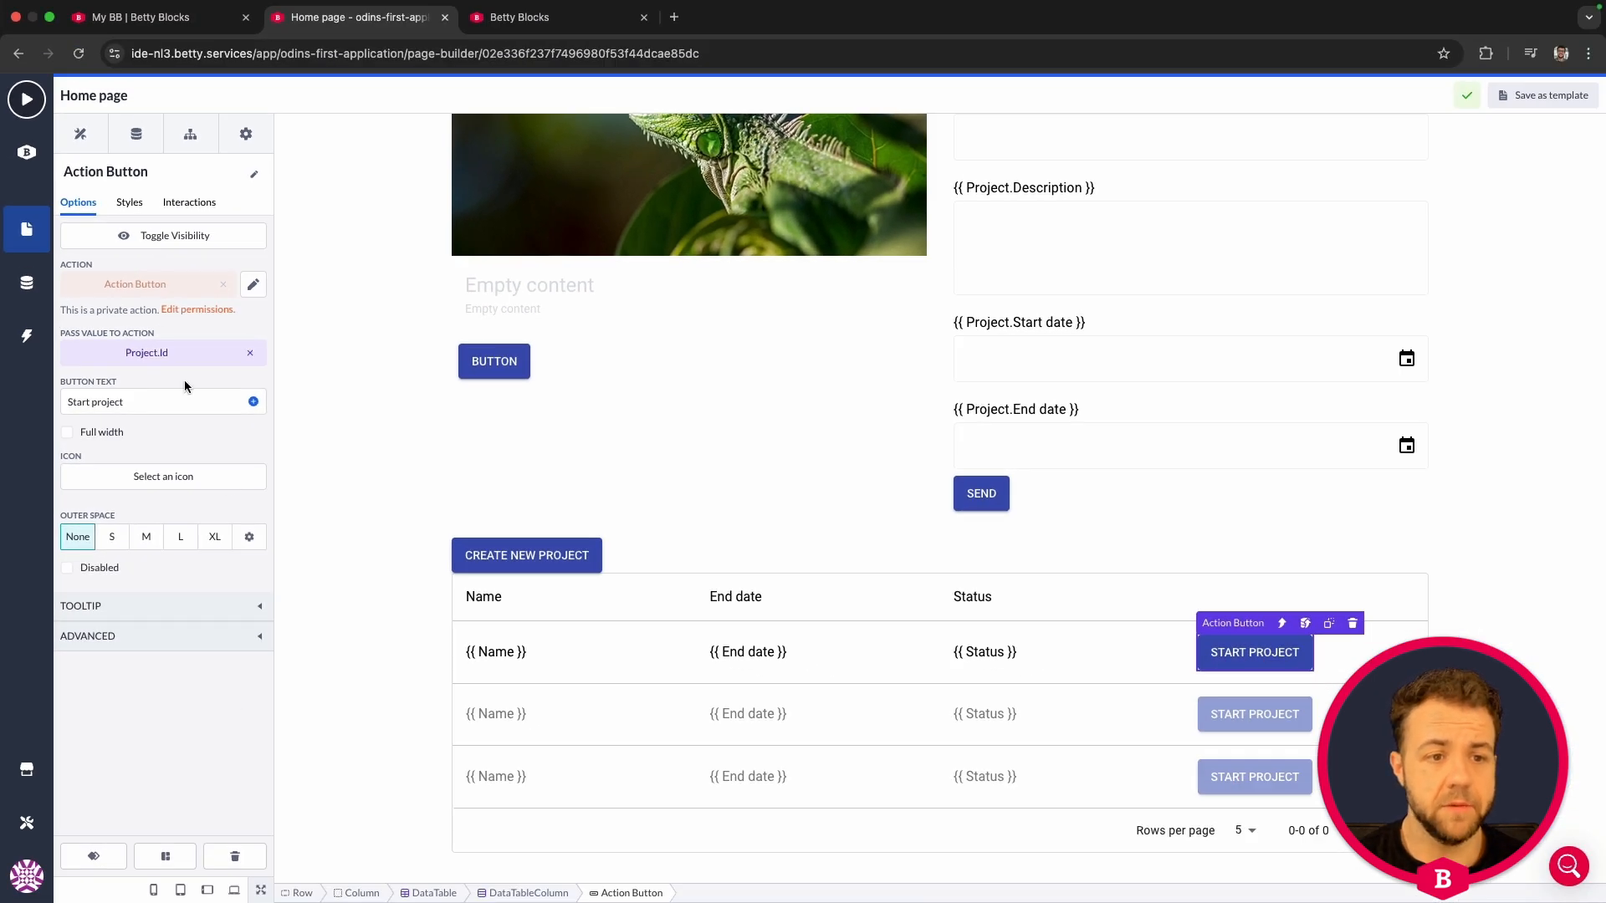
Step: Open the button's action for editing and rename it "Update project to in progress"
{"action": "left_click", "coordinate": [253, 292]}
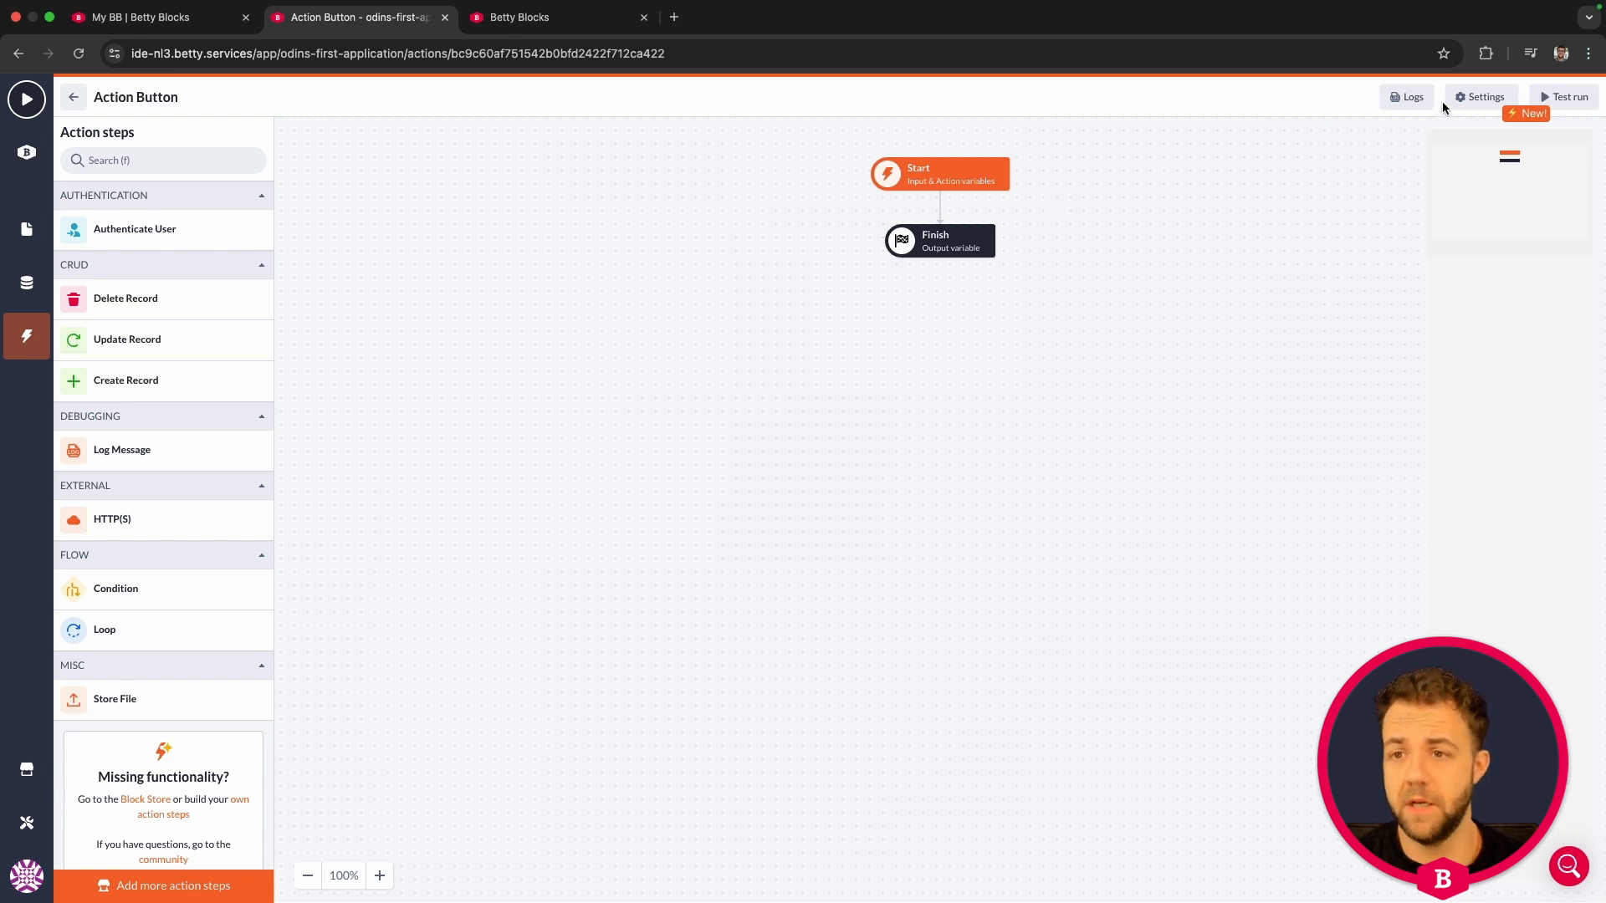
{"action": "left_click", "coordinate": [1466, 97]}
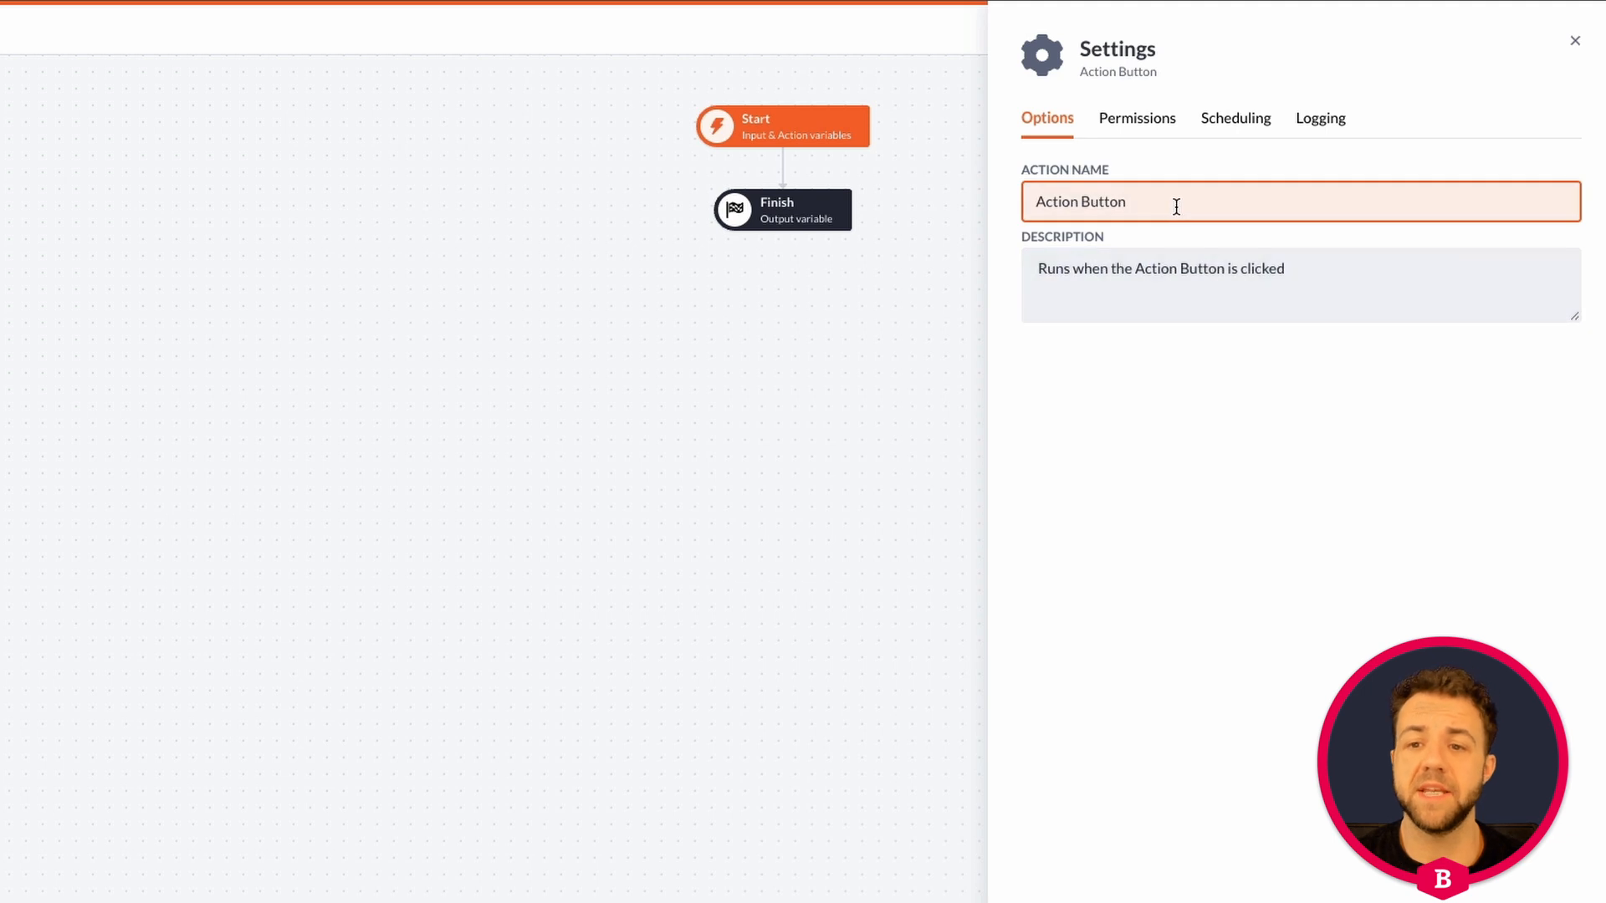
{"action": "key", "text": "ctrl+a"}
{"action": "key", "text": "BackSpace"}
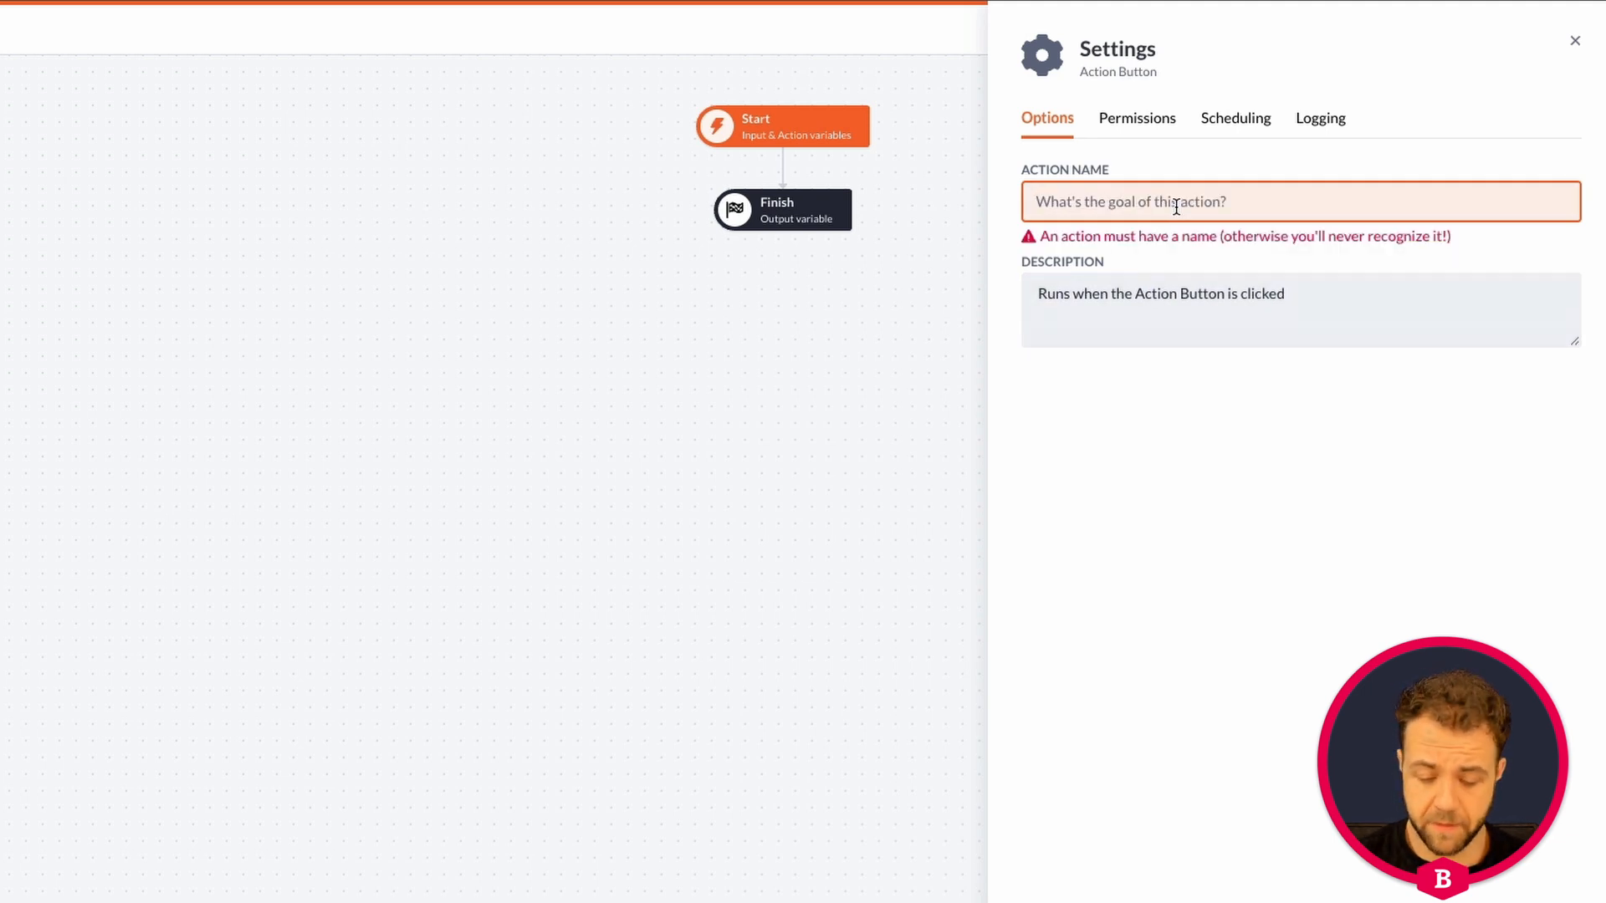
{"action": "type", "text": "Update project to in progress"}
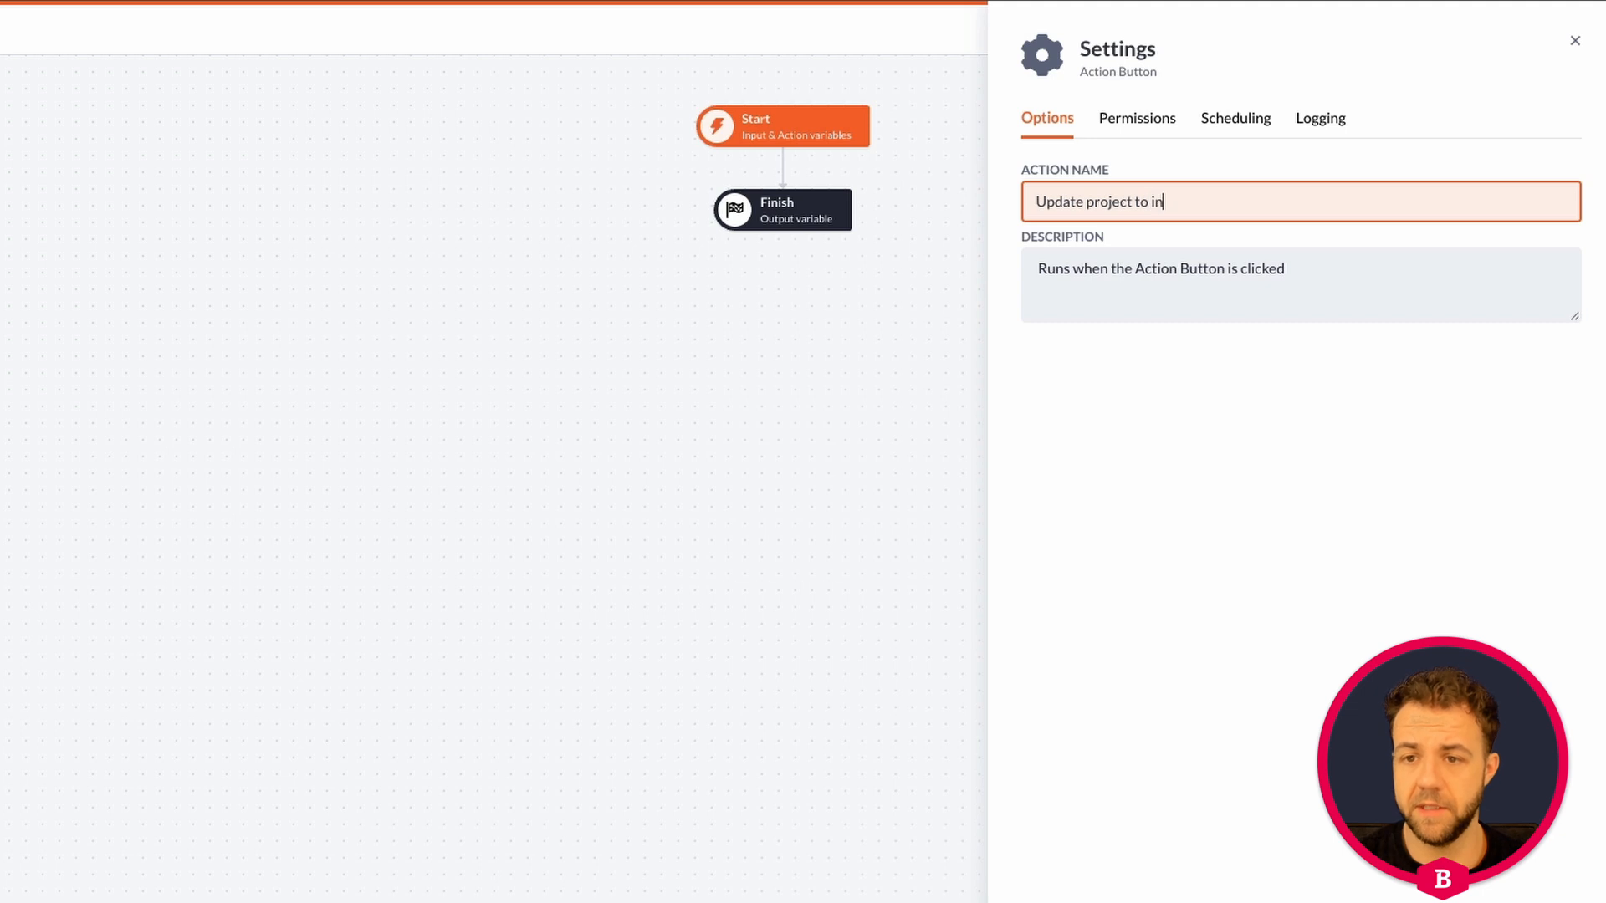
Step: Set the action's authentication profile to Betty Blocks account and allow the admin role to perform the action
{"action": "left_click", "coordinate": [1137, 132]}
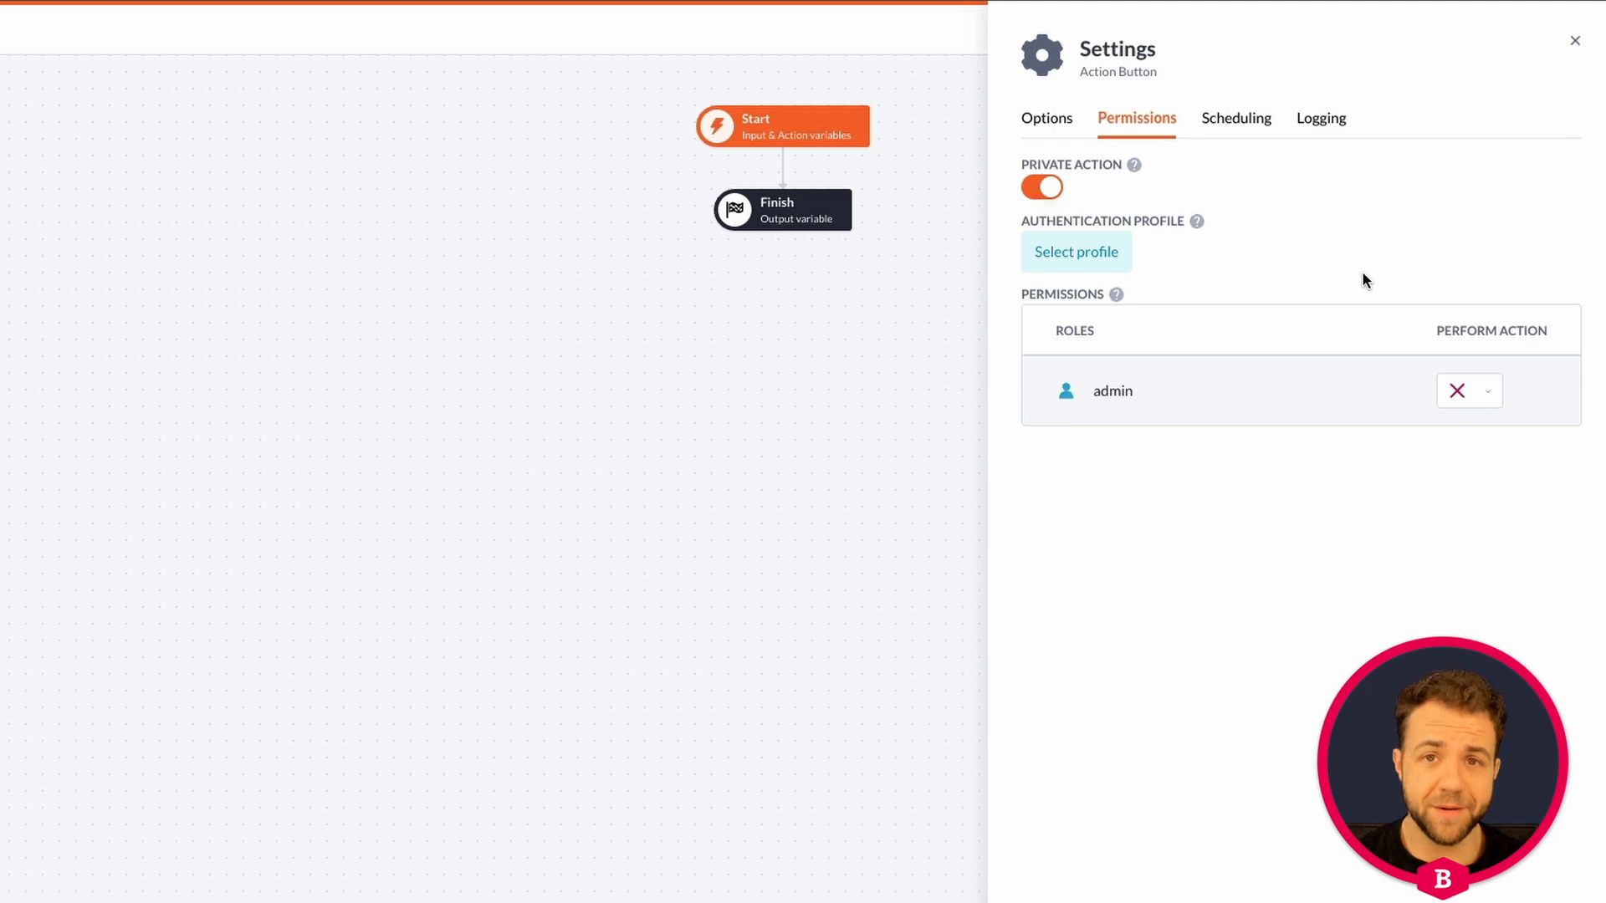
{"action": "left_click", "coordinate": [1101, 266]}
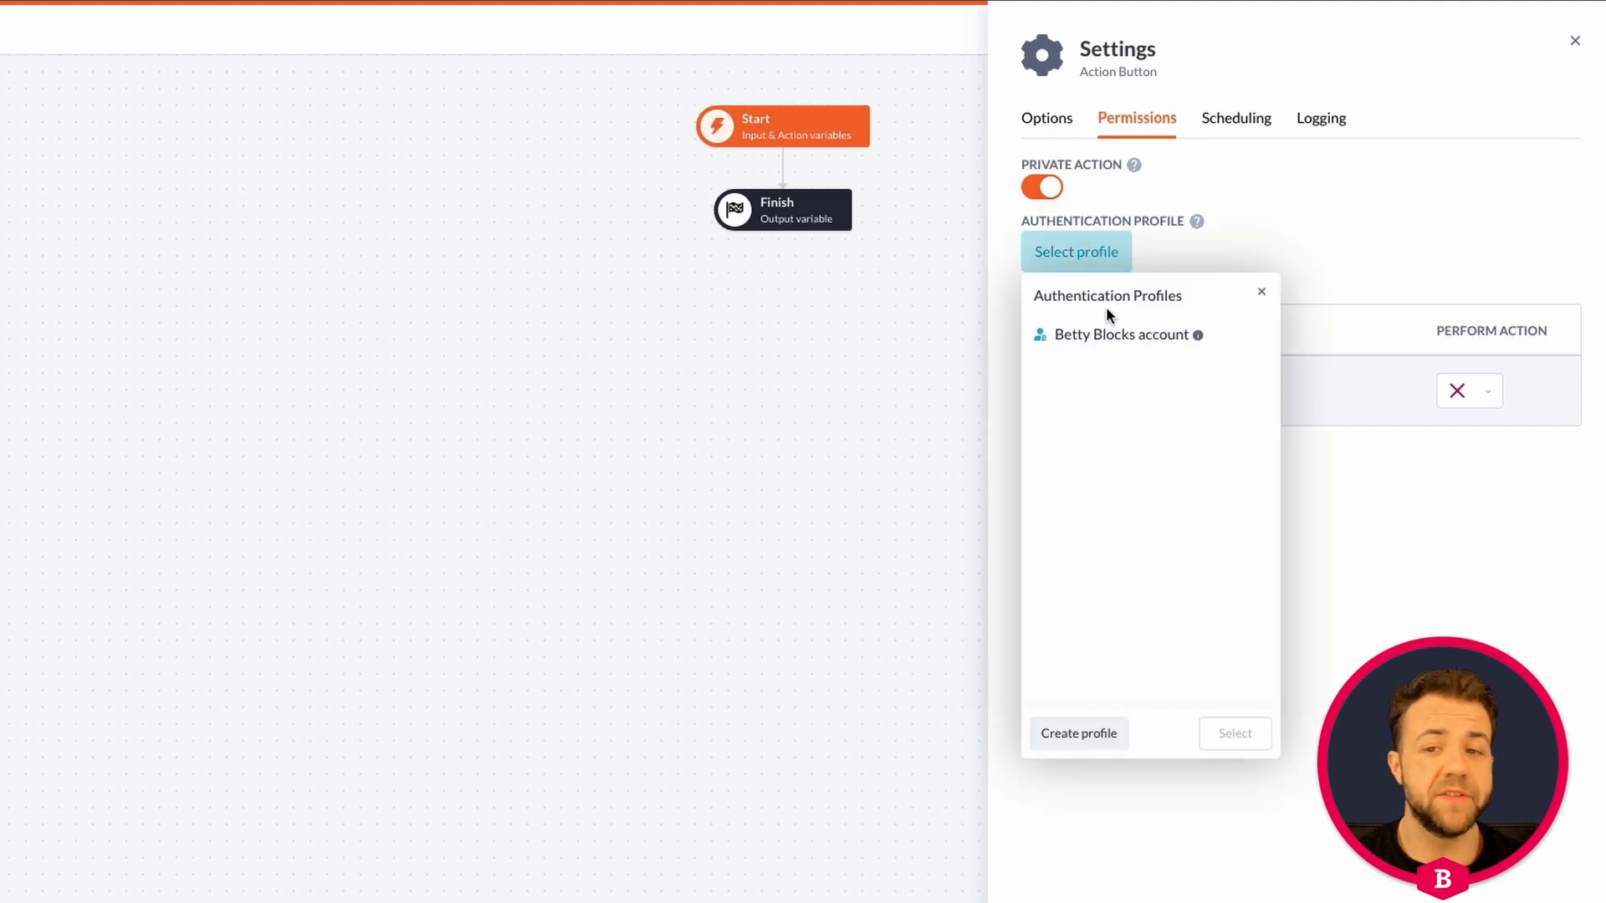
{"action": "left_click", "coordinate": [1131, 337]}
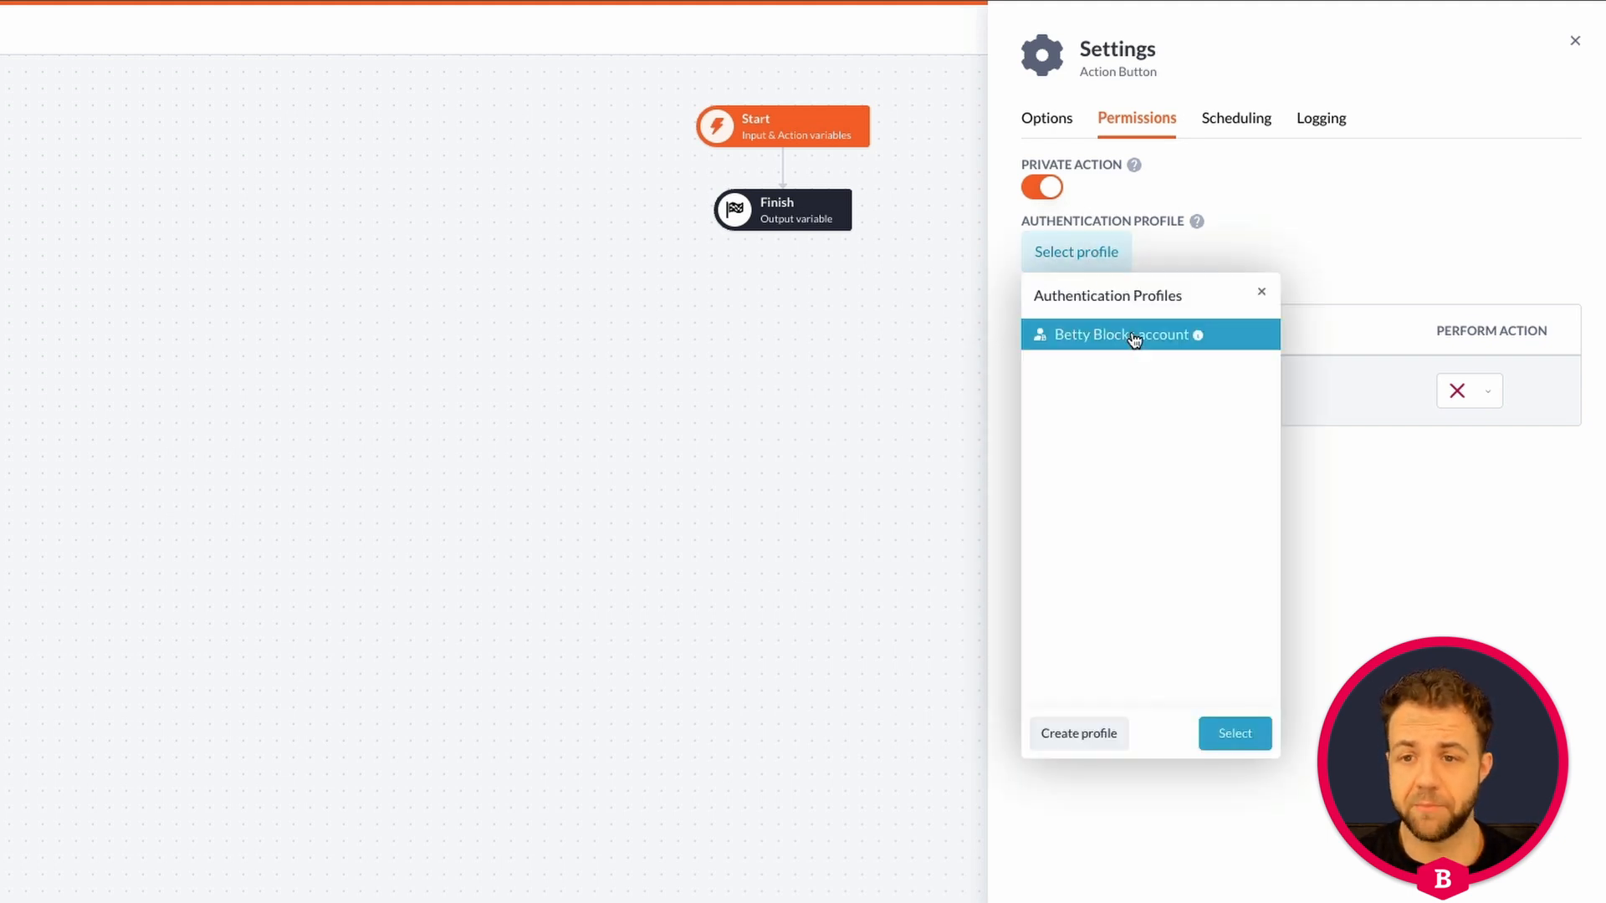
{"action": "left_click", "coordinate": [1233, 731]}
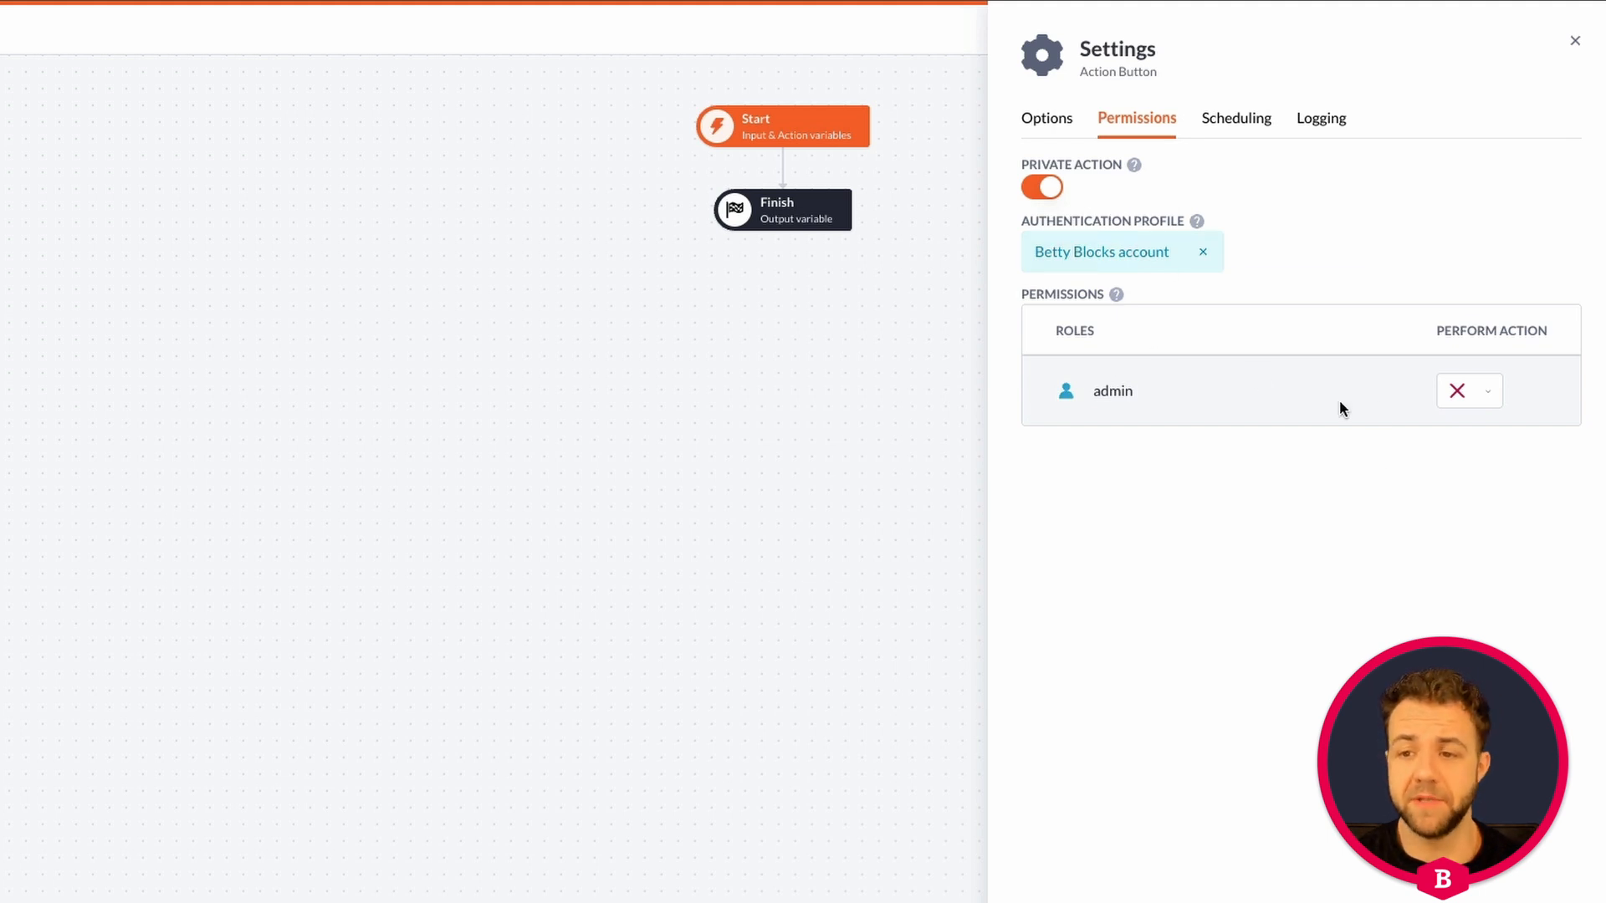
{"action": "left_click", "coordinate": [1486, 405]}
{"action": "left_click", "coordinate": [1454, 433]}
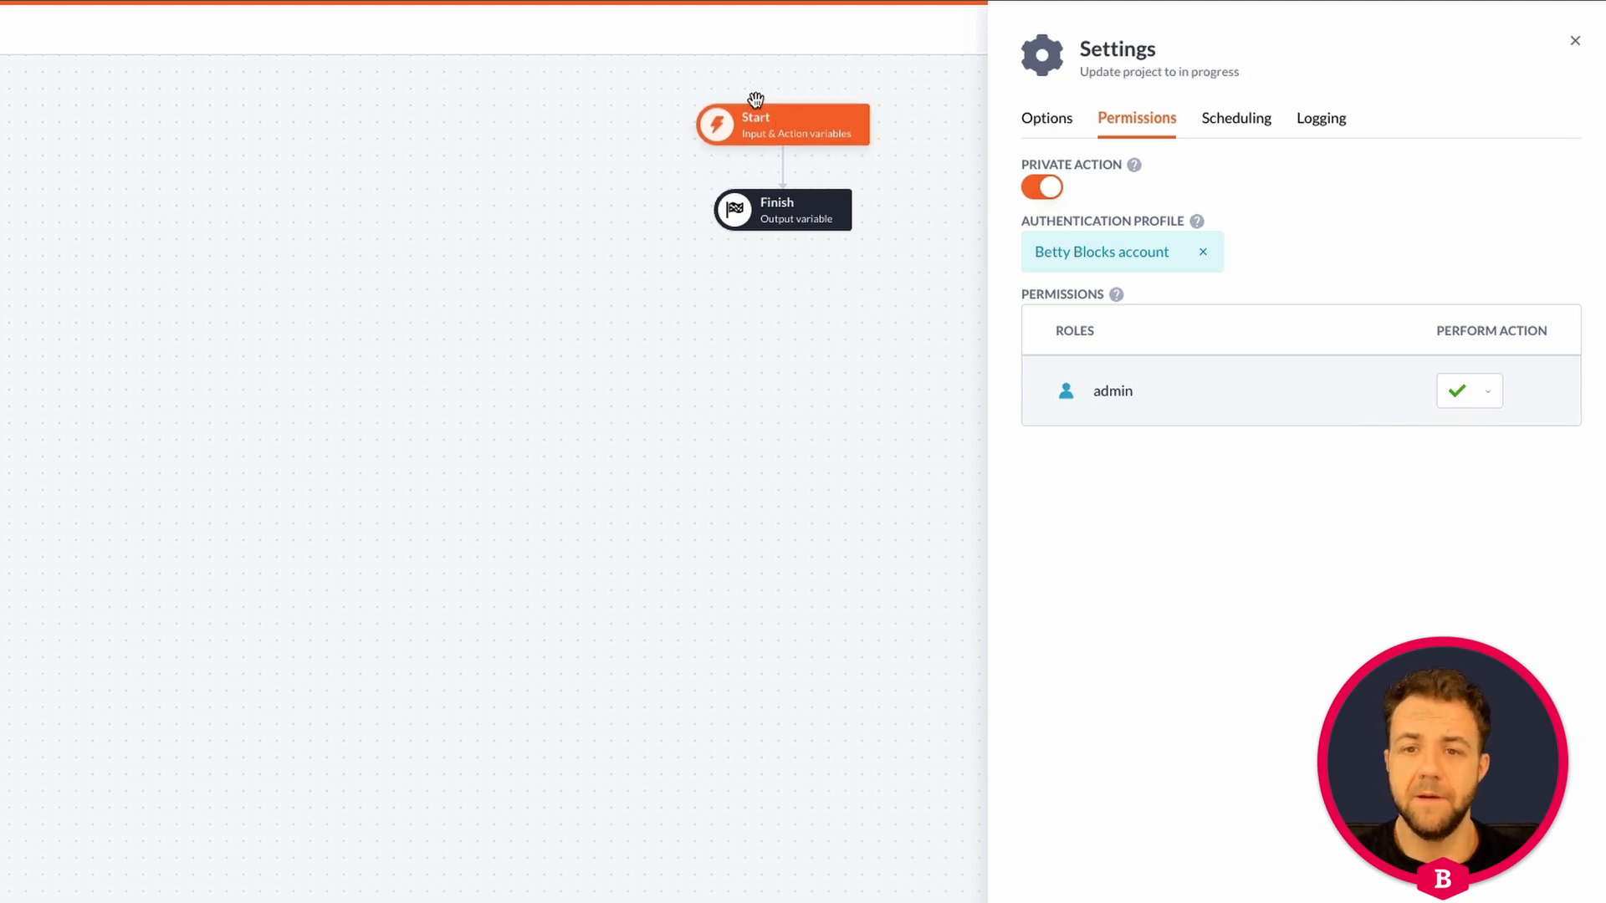
Step: Add an Object input variable named "id" with the Project model to the action's Start step
{"action": "left_click", "coordinate": [793, 134]}
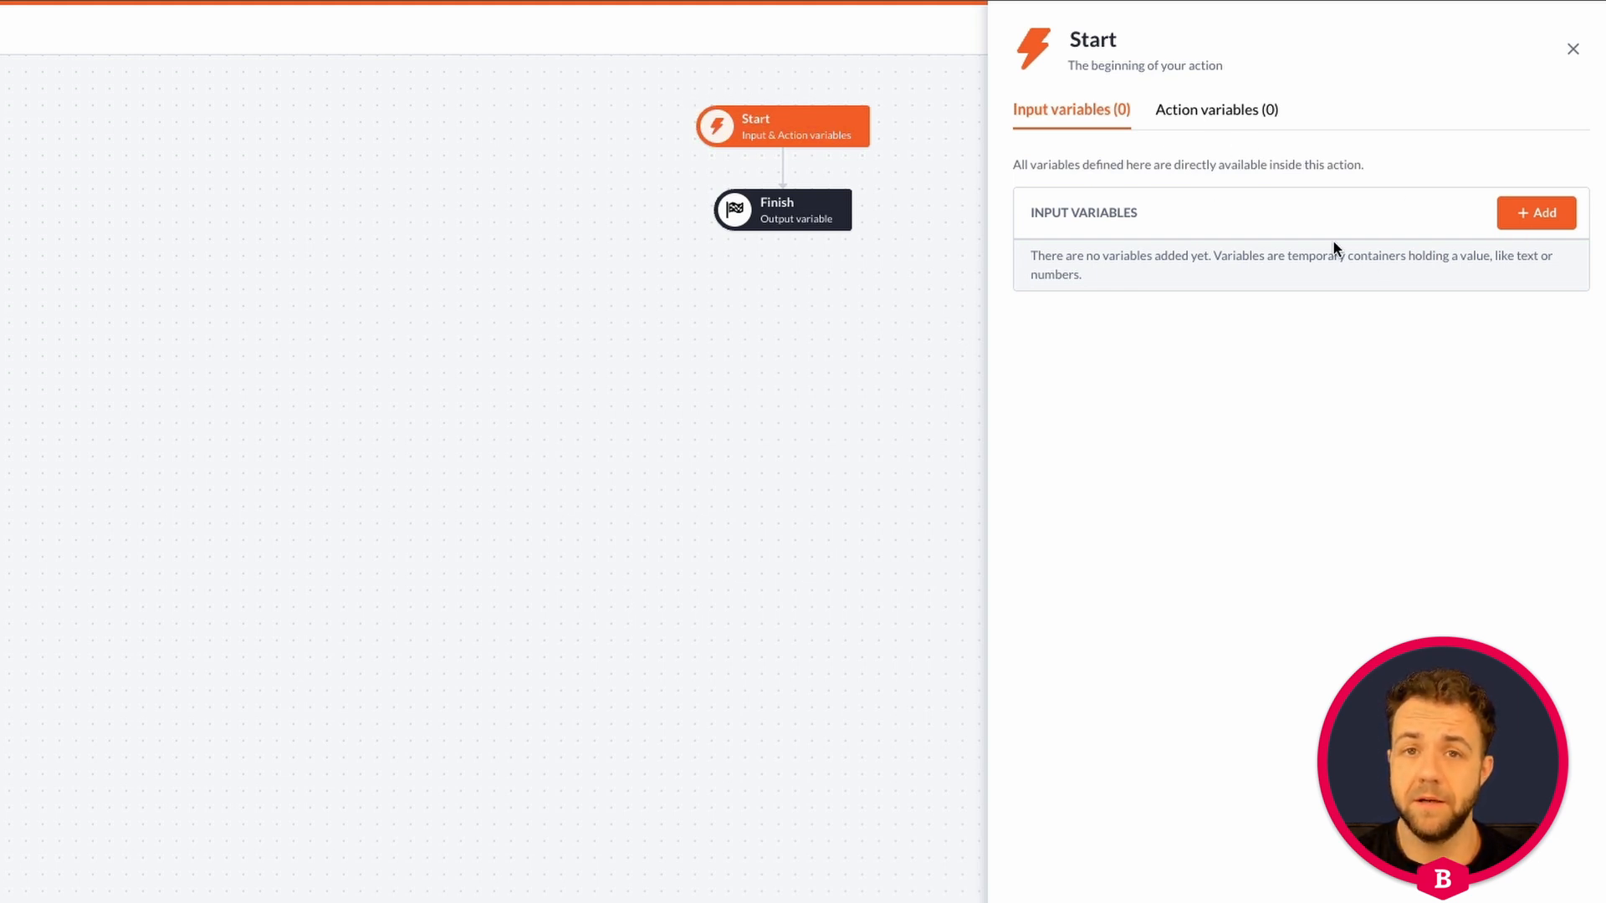
{"action": "left_click", "coordinate": [1535, 215]}
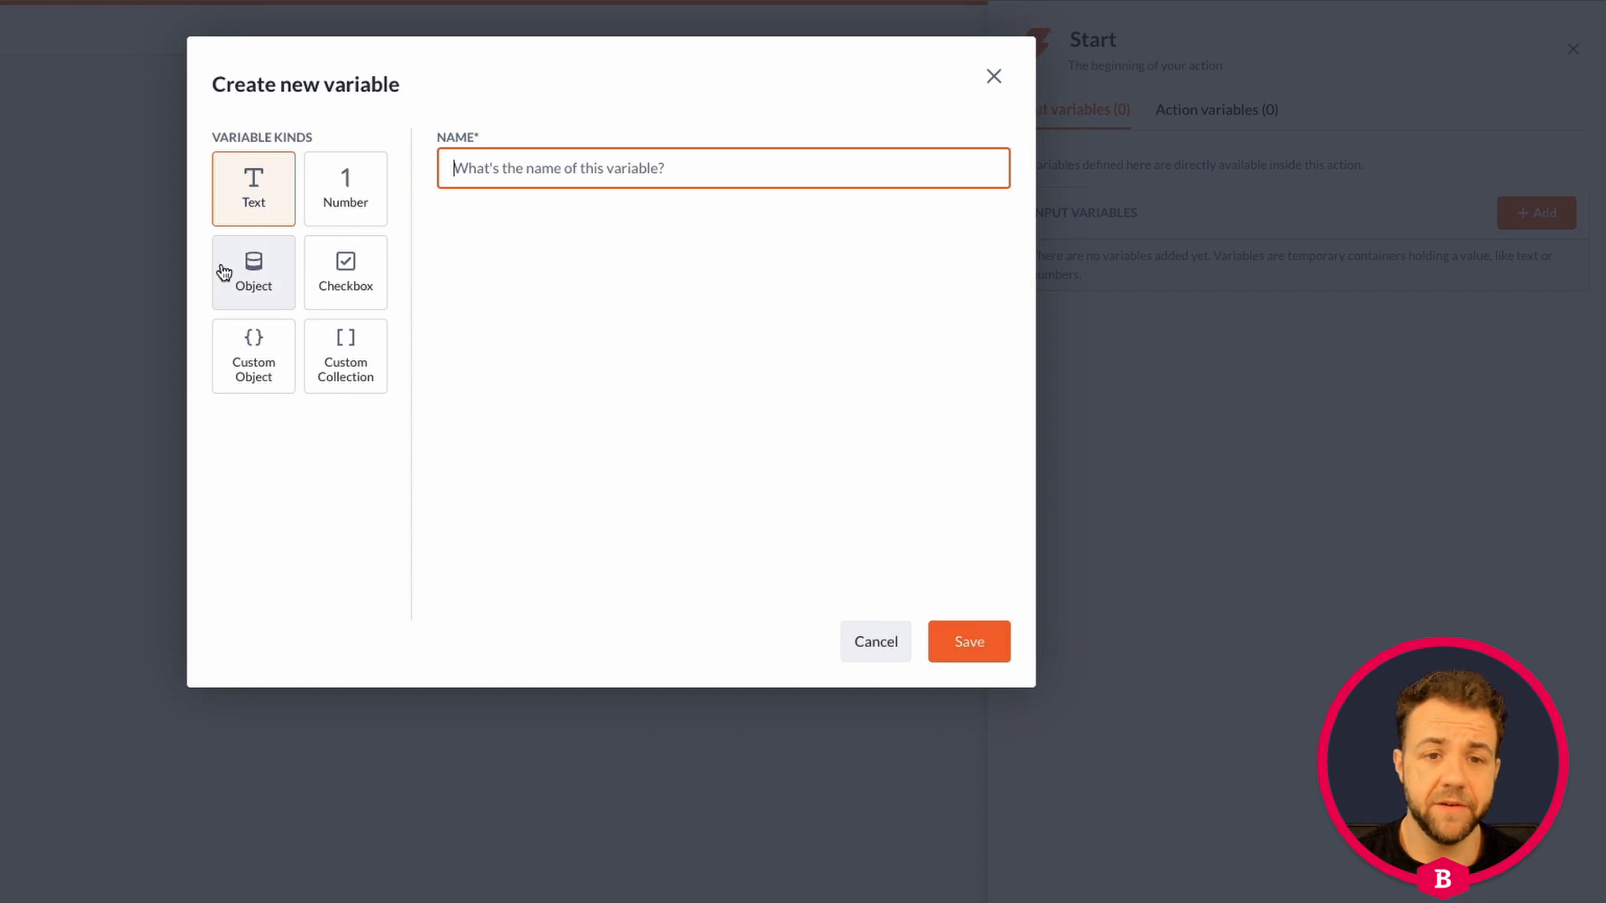
{"action": "left_click", "coordinate": [224, 268]}
{"action": "left_click", "coordinate": [619, 163]}
{"action": "type", "text": "id"}
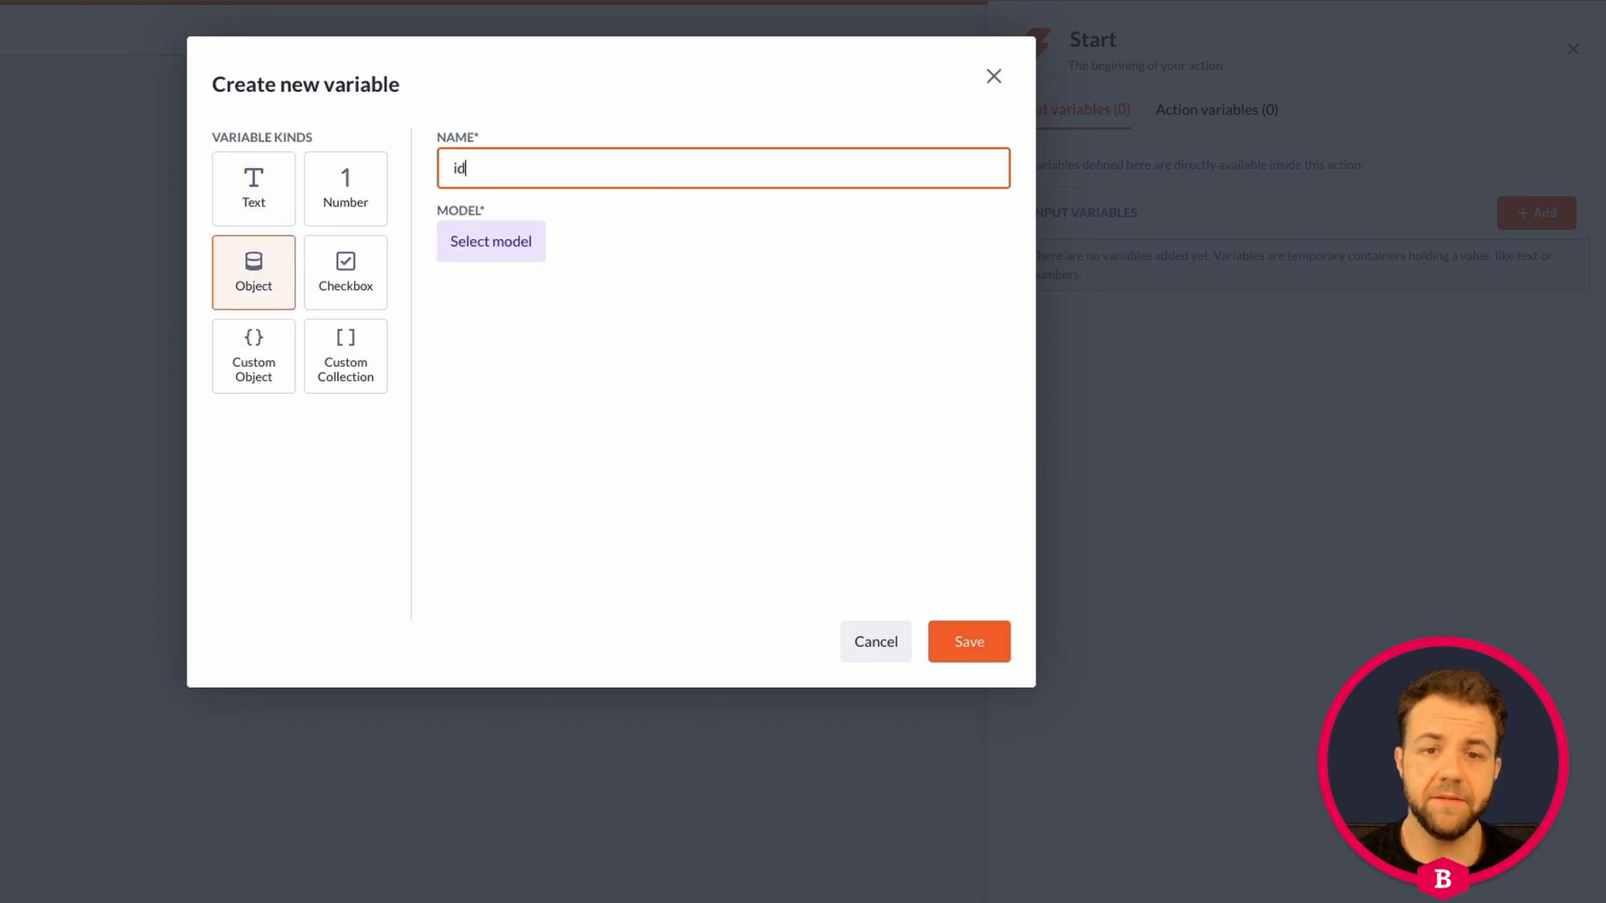
{"action": "left_click", "coordinate": [456, 259]}
{"action": "left_click", "coordinate": [568, 362]}
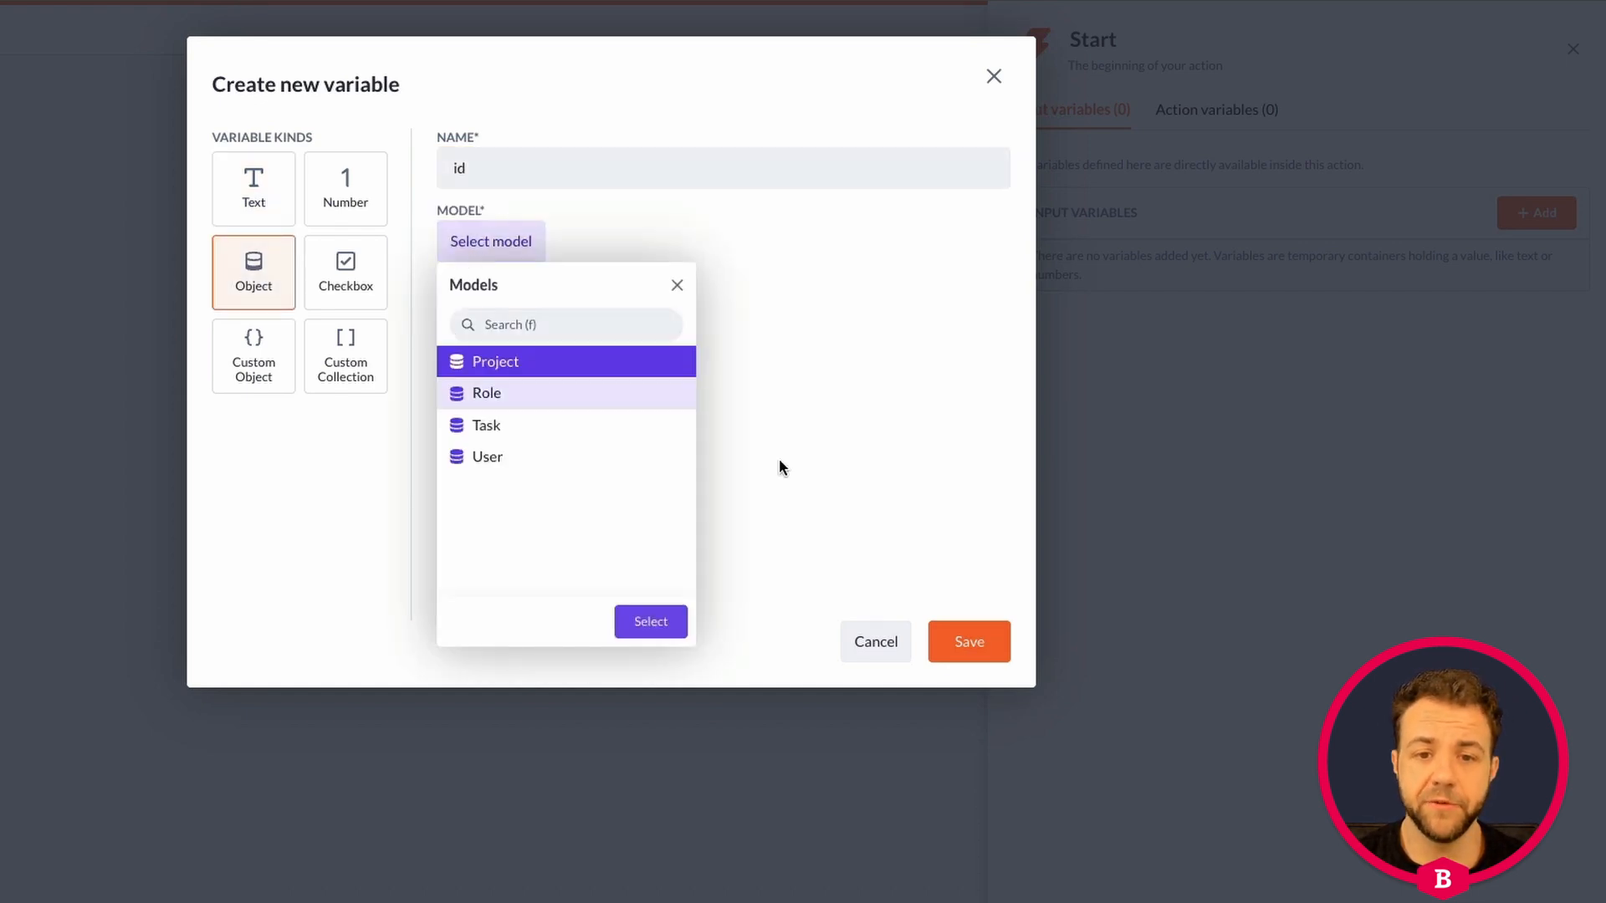
{"action": "left_click", "coordinate": [636, 620]}
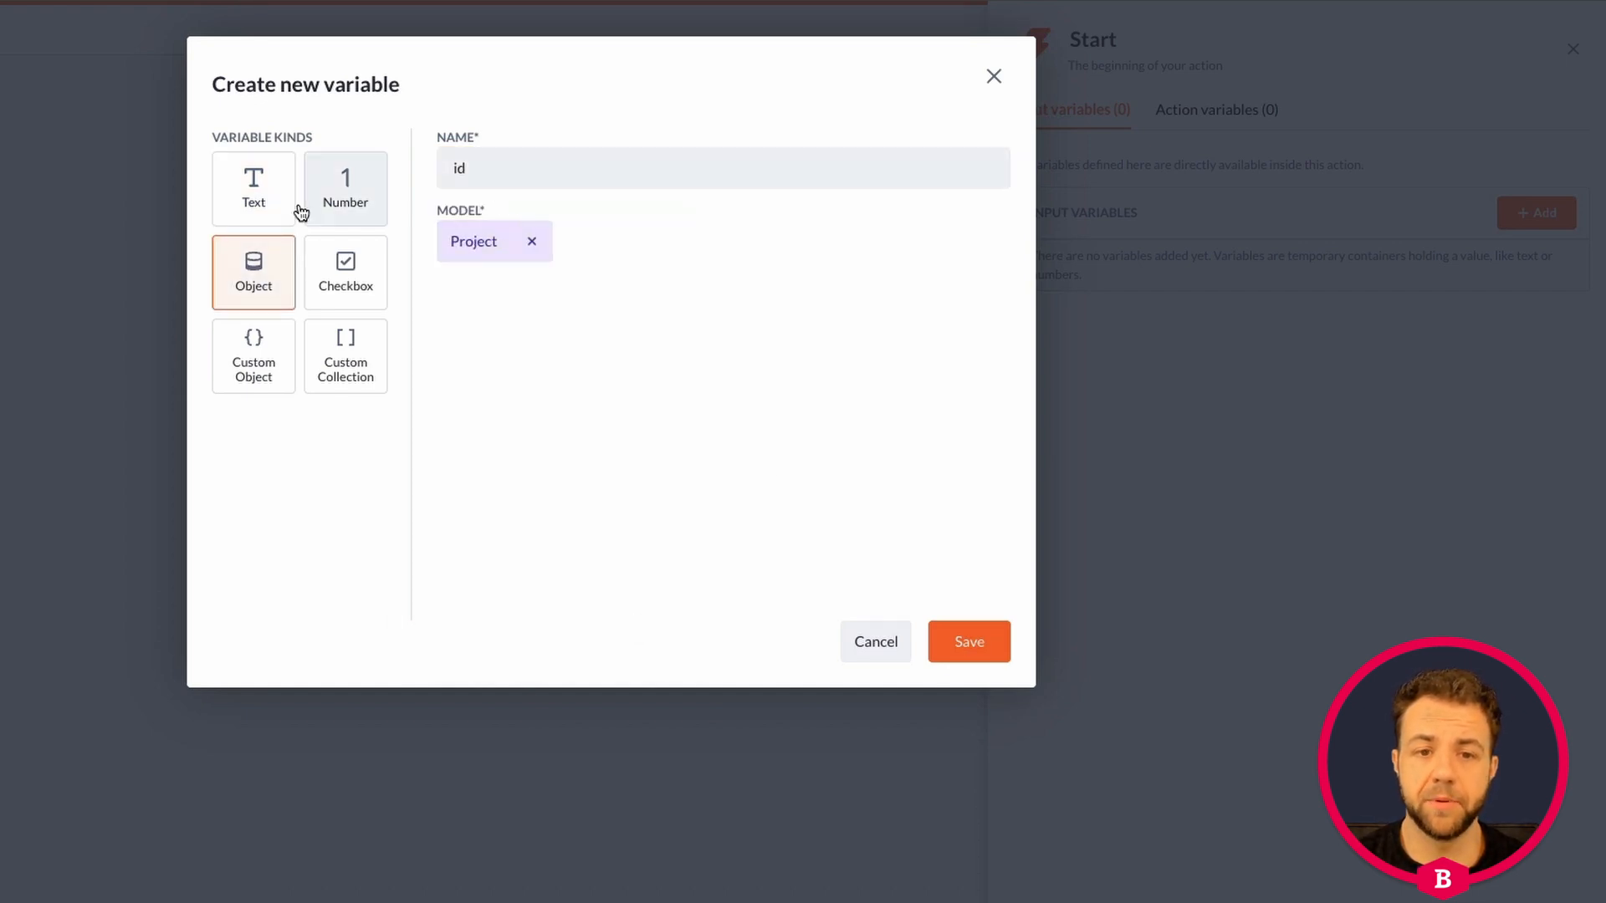
{"action": "left_click", "coordinate": [964, 642]}
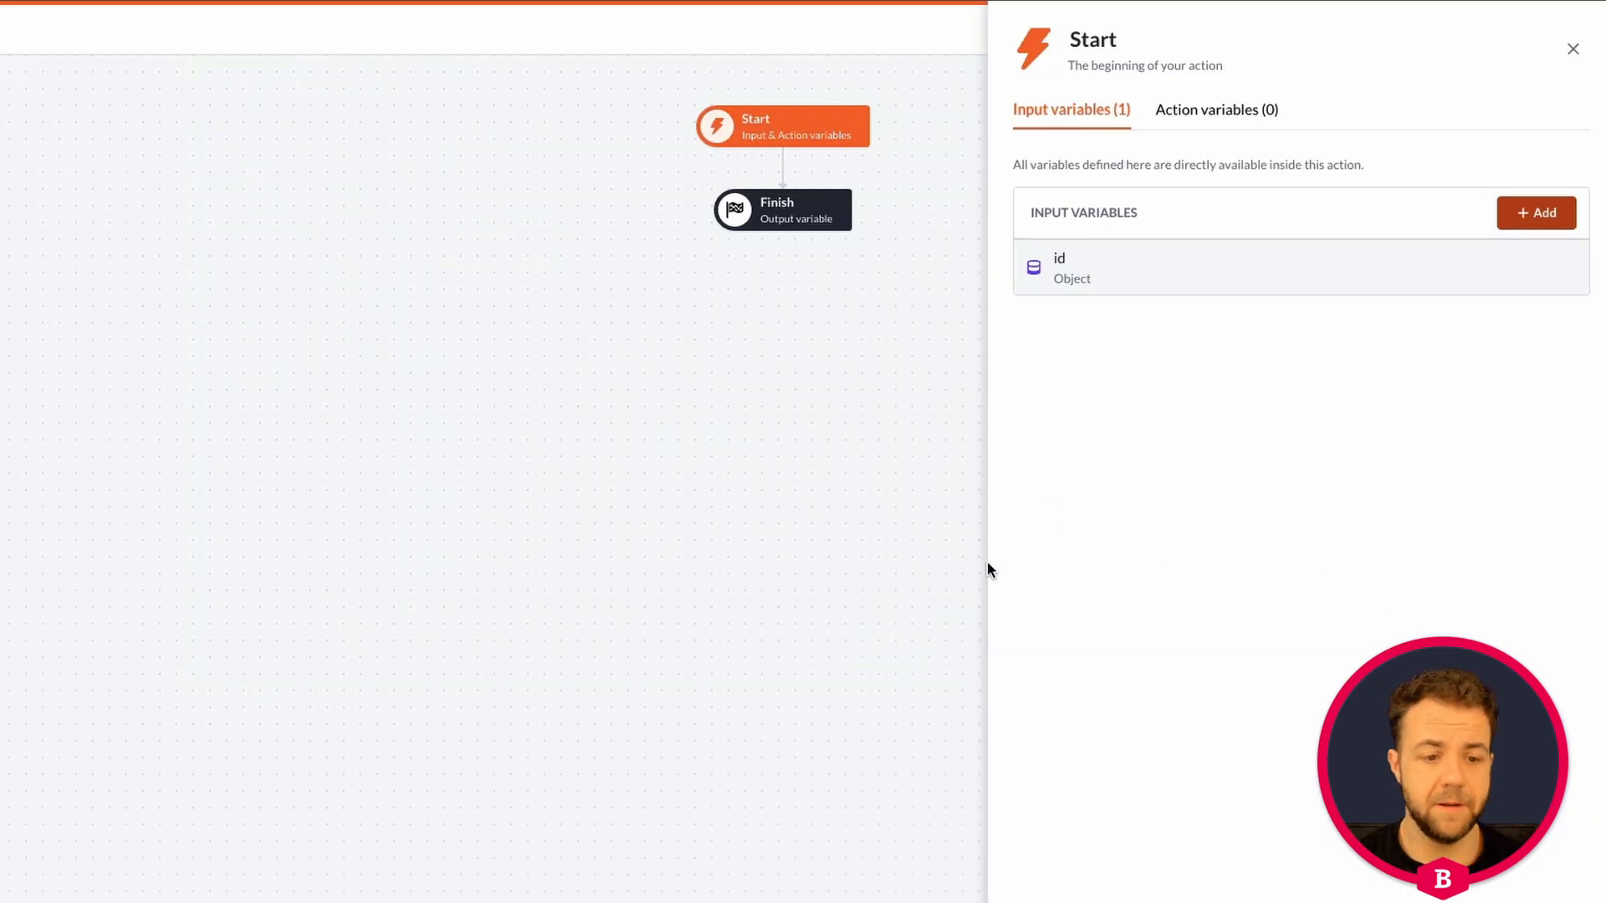
{"action": "left_click_drag", "start_coordinate": [211, 723], "coordinate": [209, 727]}
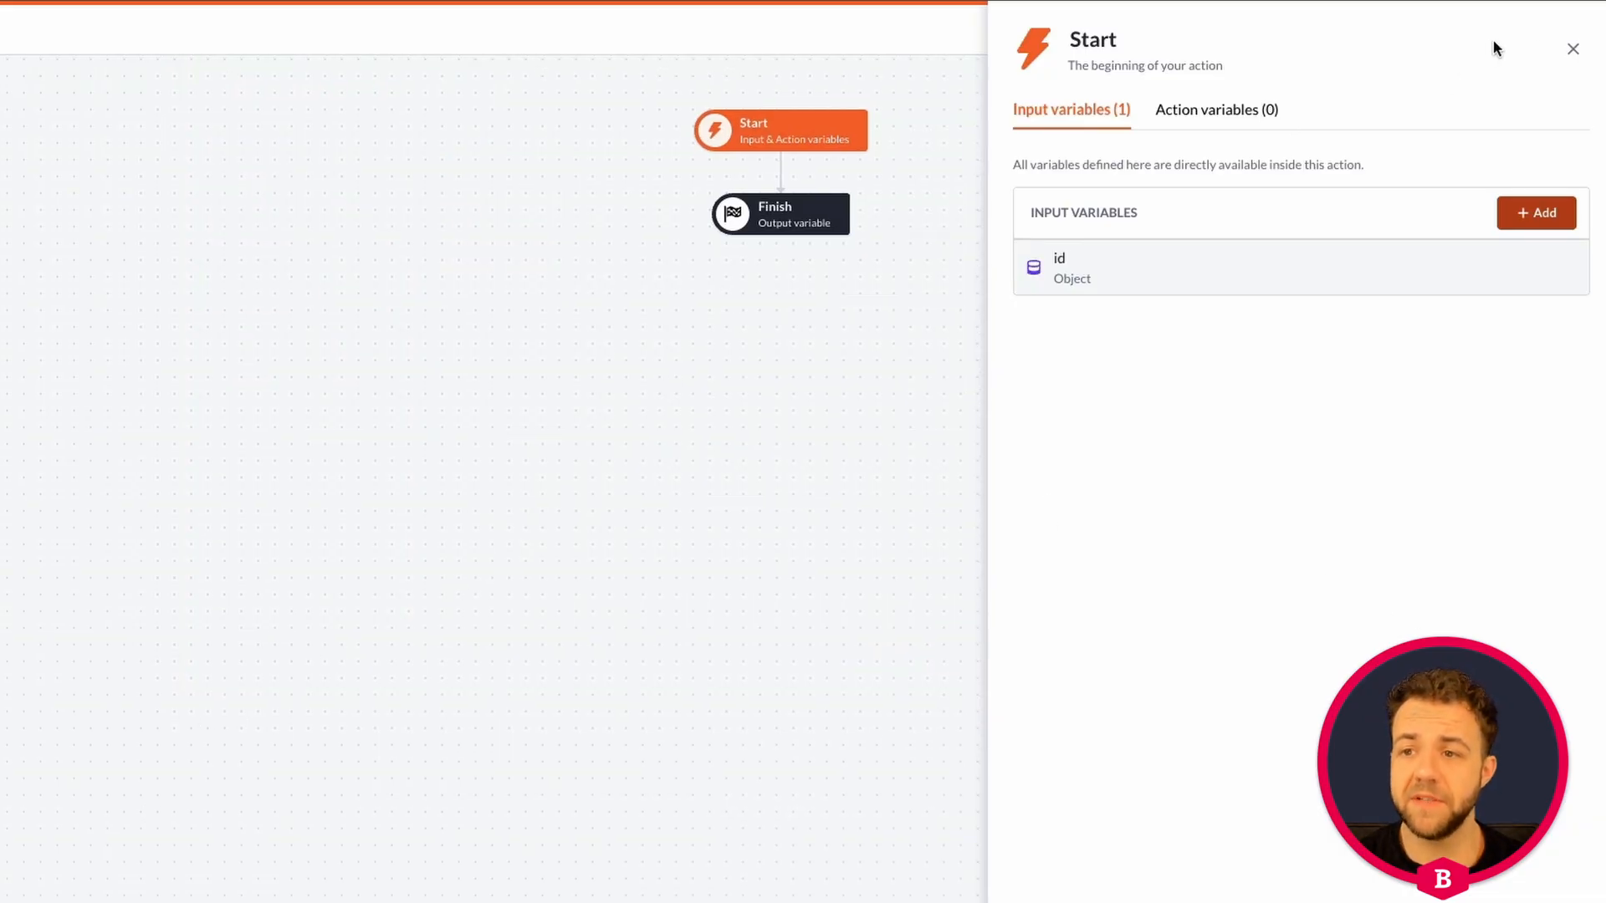
{"action": "left_click", "coordinate": [1572, 48]}
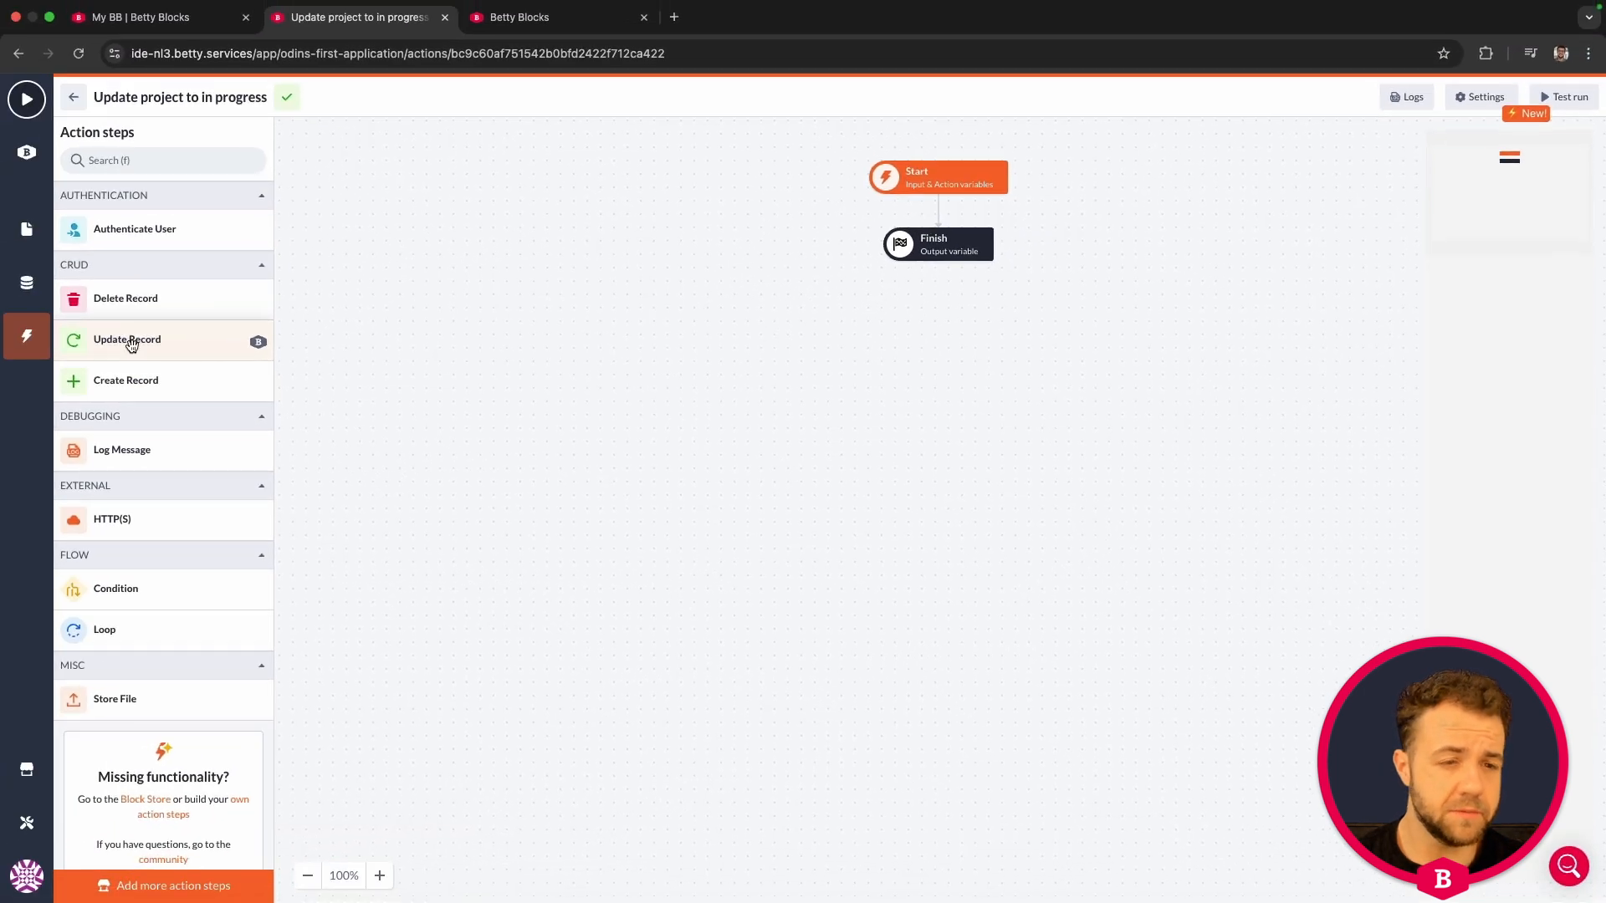
Step: Insert an Update Record step between Start and Finish and select the id variable as its record
{"action": "left_click_drag", "start_coordinate": [131, 345], "coordinate": [937, 247]}
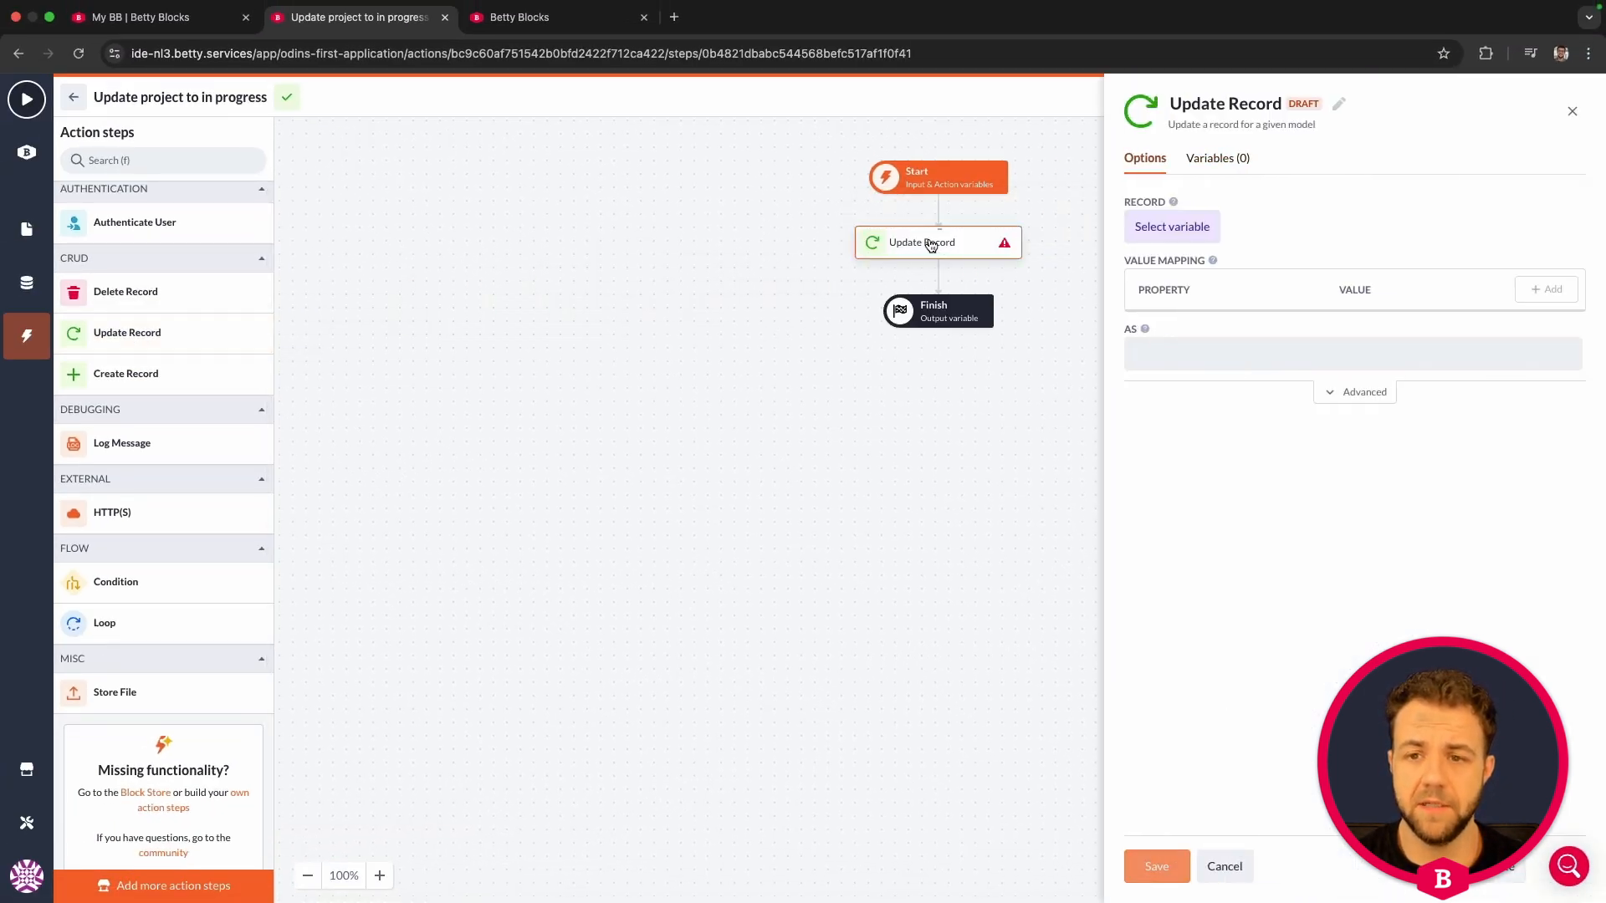
{"action": "left_click", "coordinate": [1150, 227]}
{"action": "left_click", "coordinate": [1221, 346]}
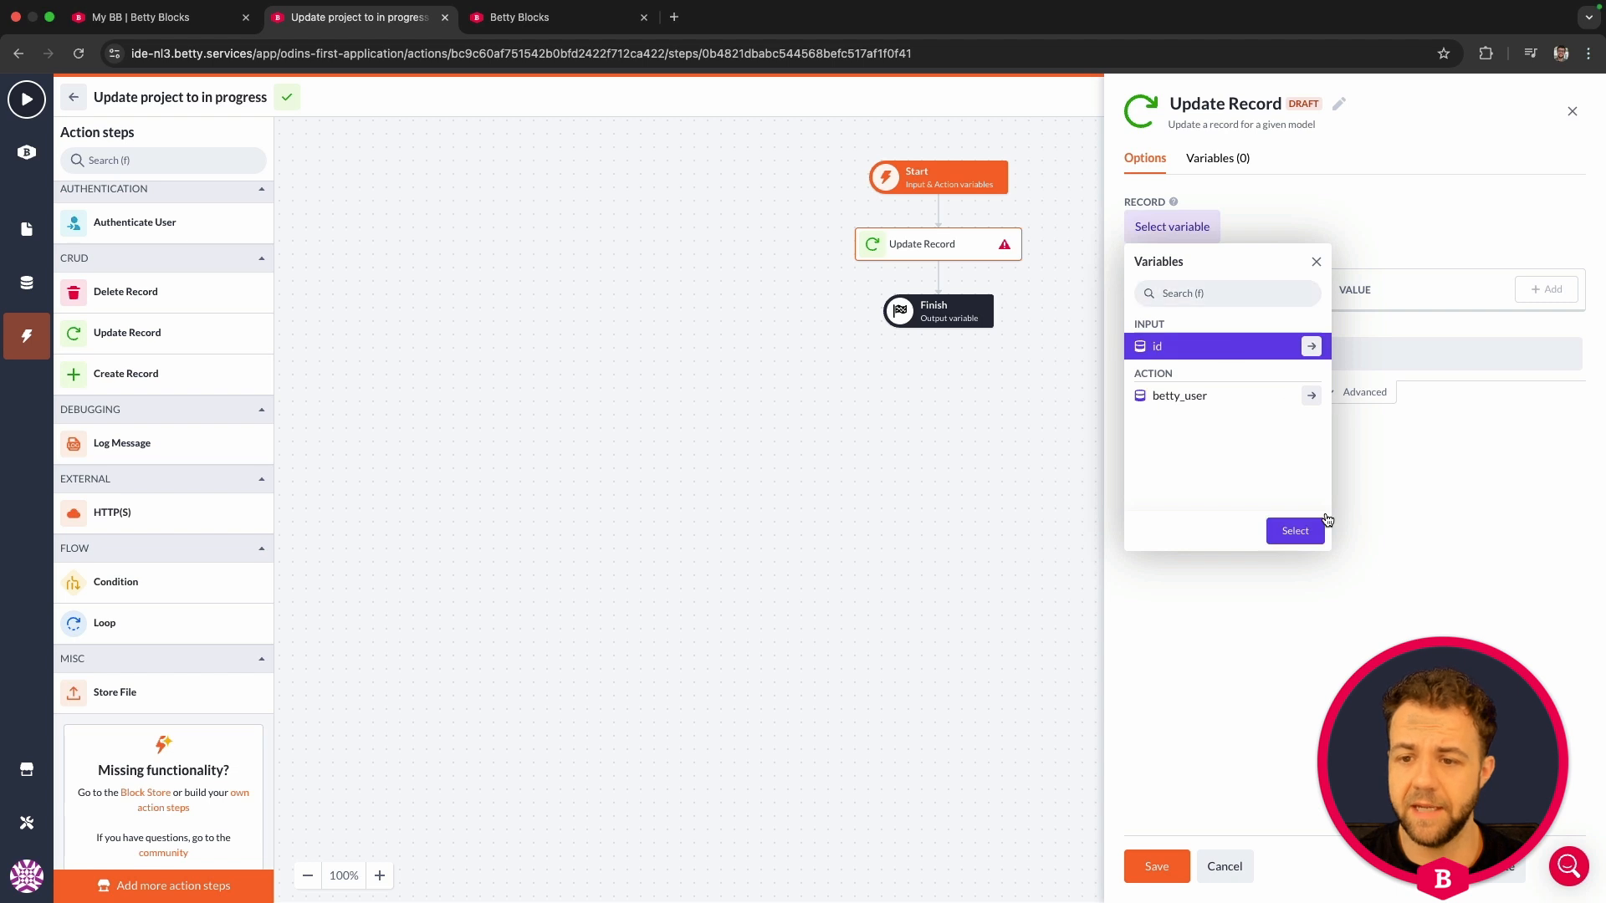
{"action": "left_click", "coordinate": [1295, 530]}
Step: Add a value mapping to the Update Record step that sets the Status property to In progress
{"action": "left_click", "coordinate": [1563, 287]}
{"action": "left_click", "coordinate": [1244, 335]}
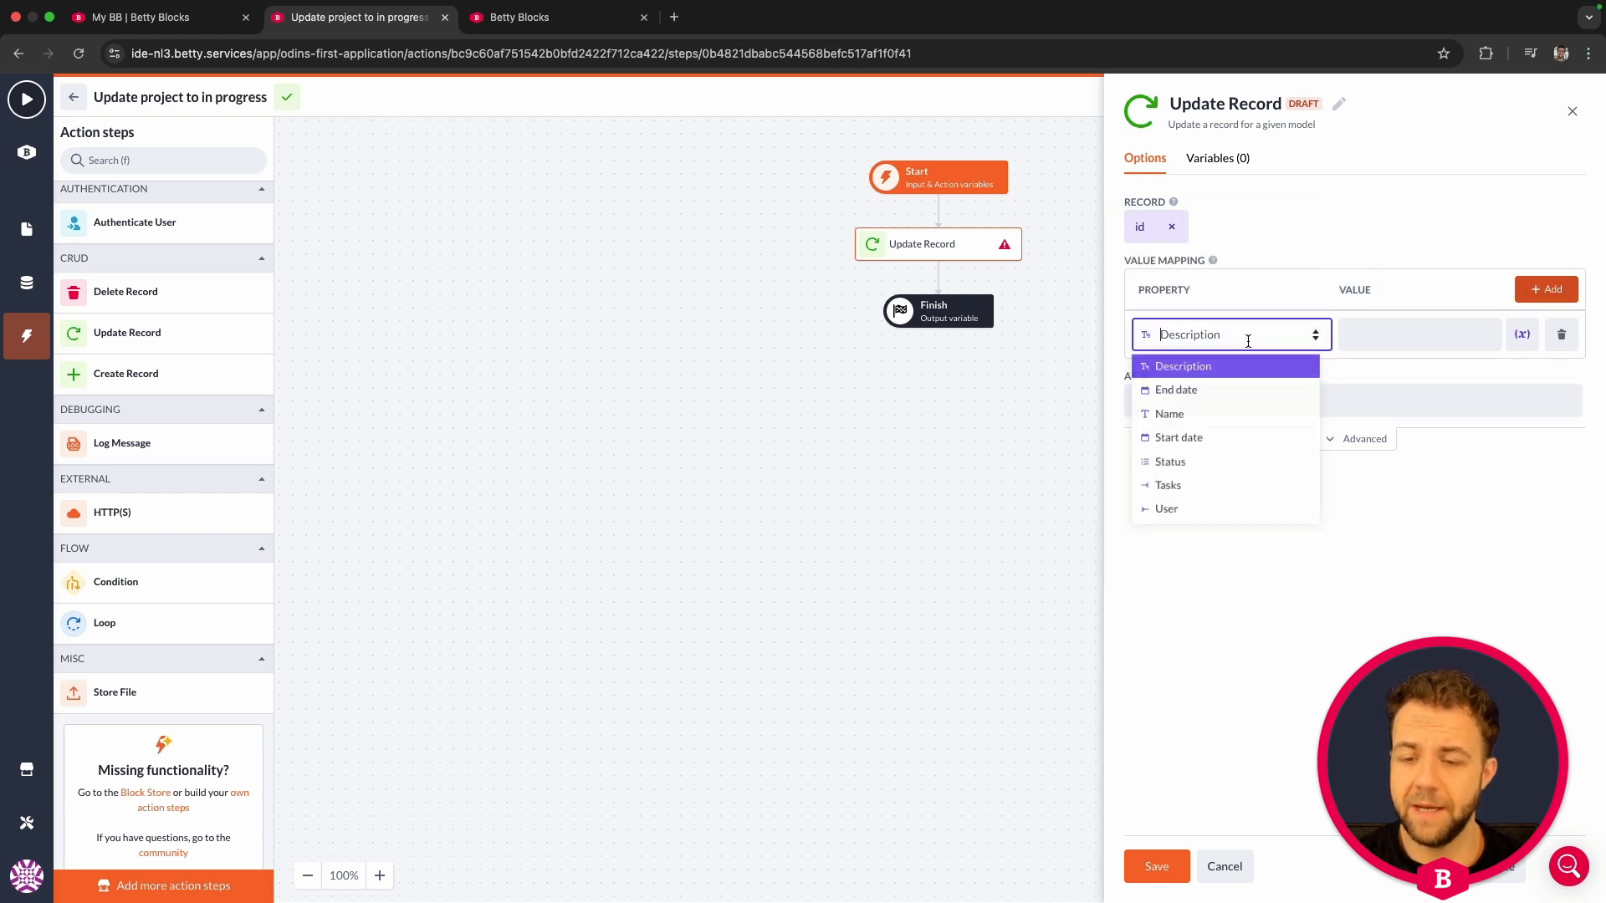
{"action": "left_click", "coordinate": [1210, 469]}
{"action": "left_click", "coordinate": [1372, 334]}
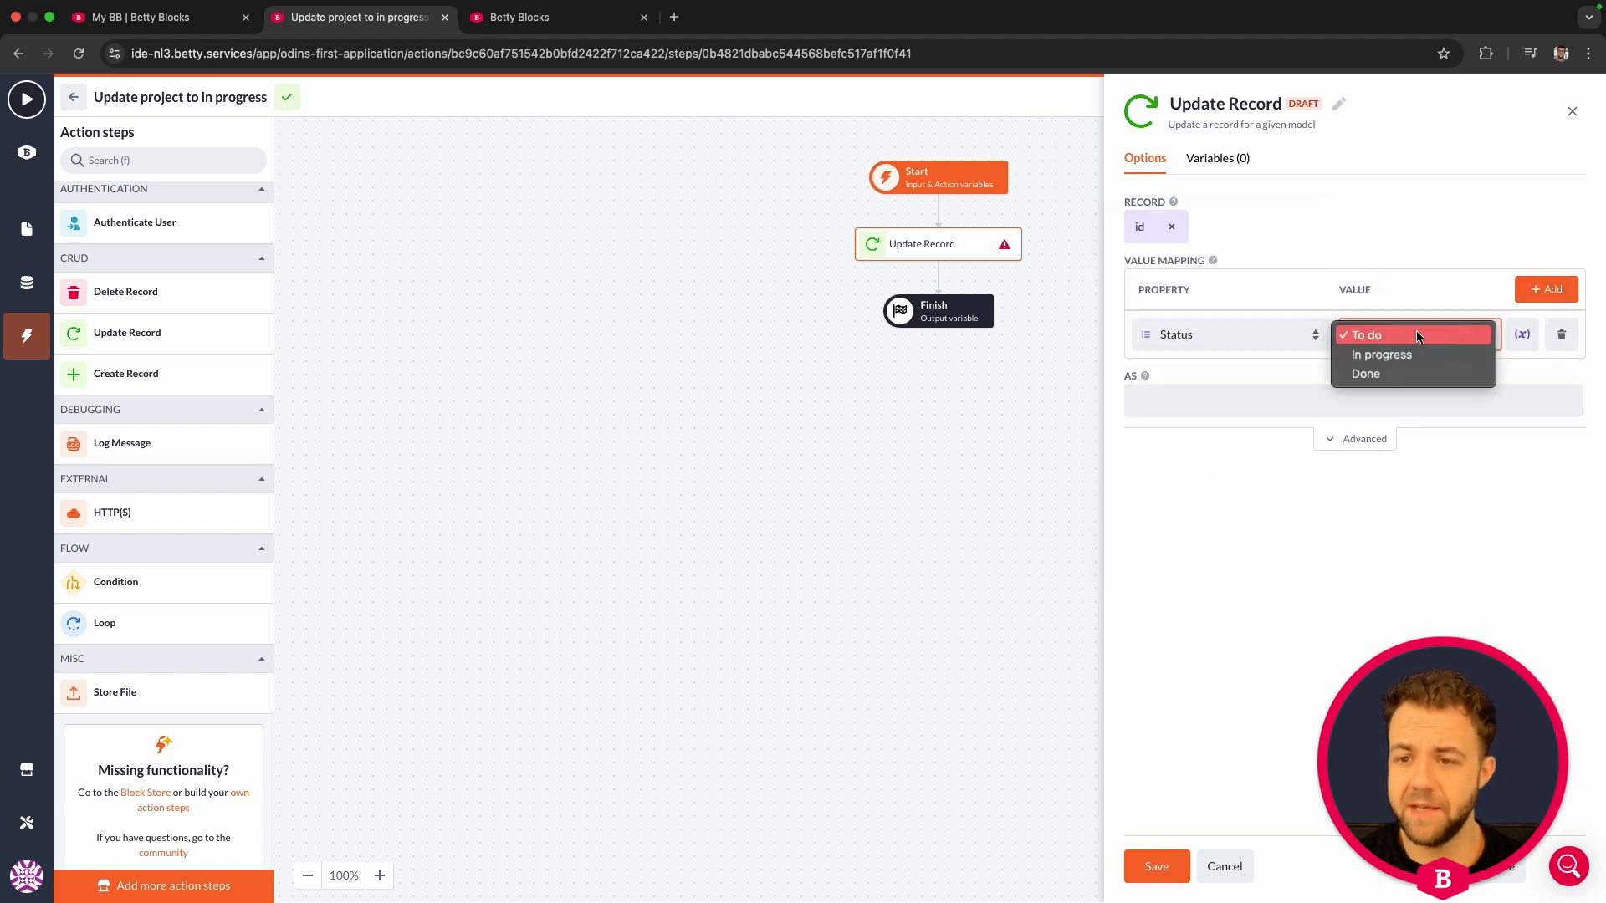
{"action": "left_click", "coordinate": [1388, 355]}
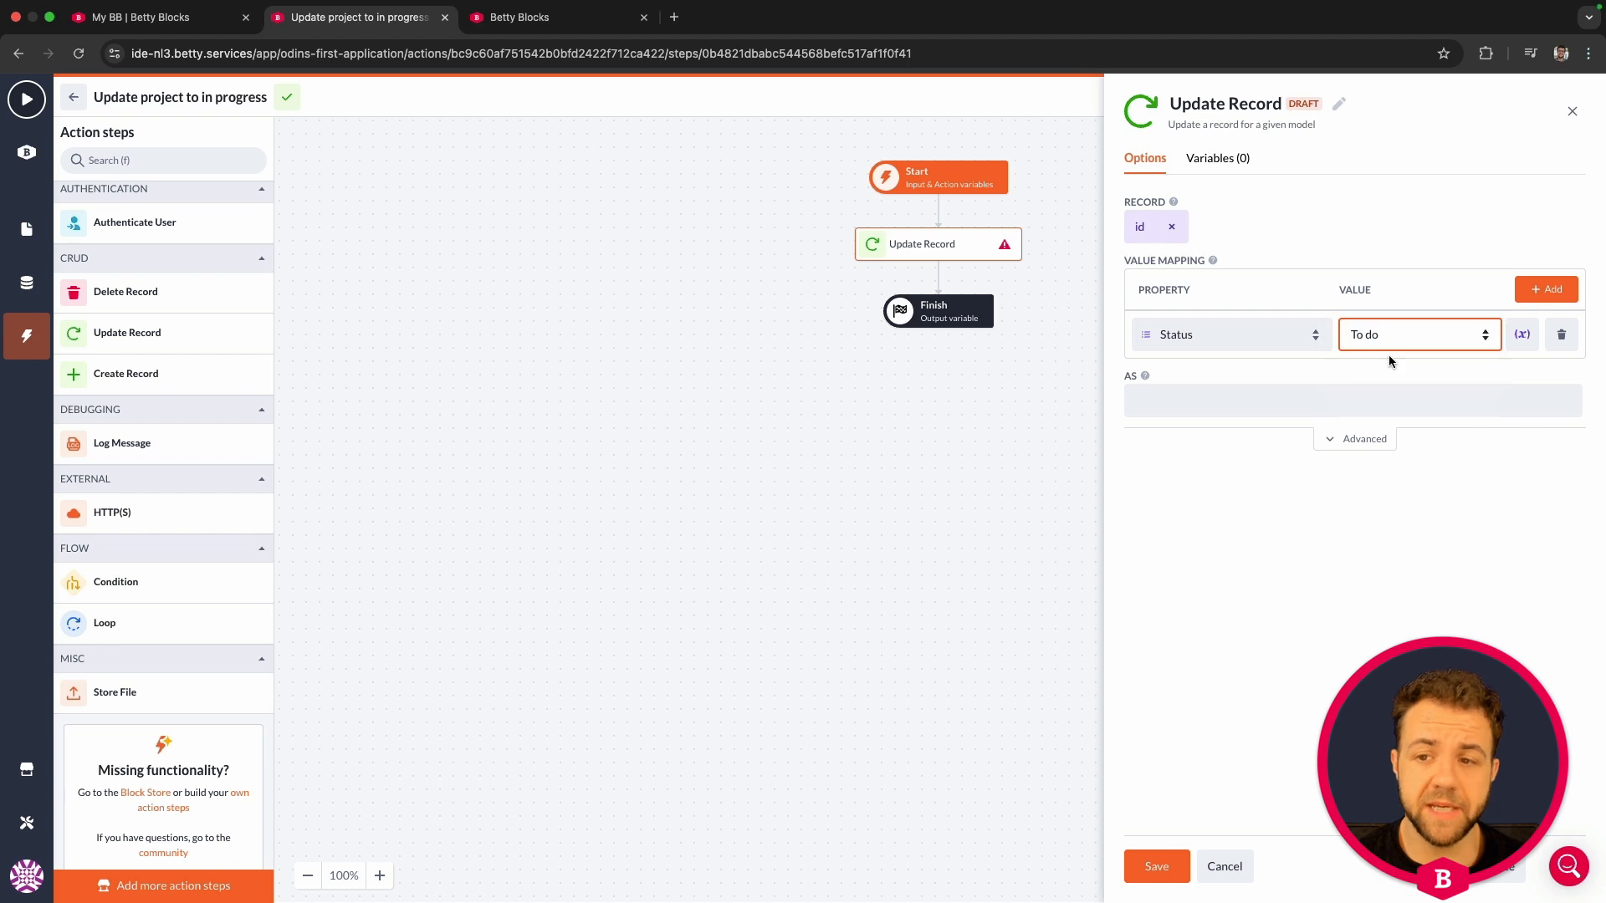
Step: Name the Update Record step's output "updated_project", save the step and close its options
{"action": "left_click", "coordinate": [1200, 408]}
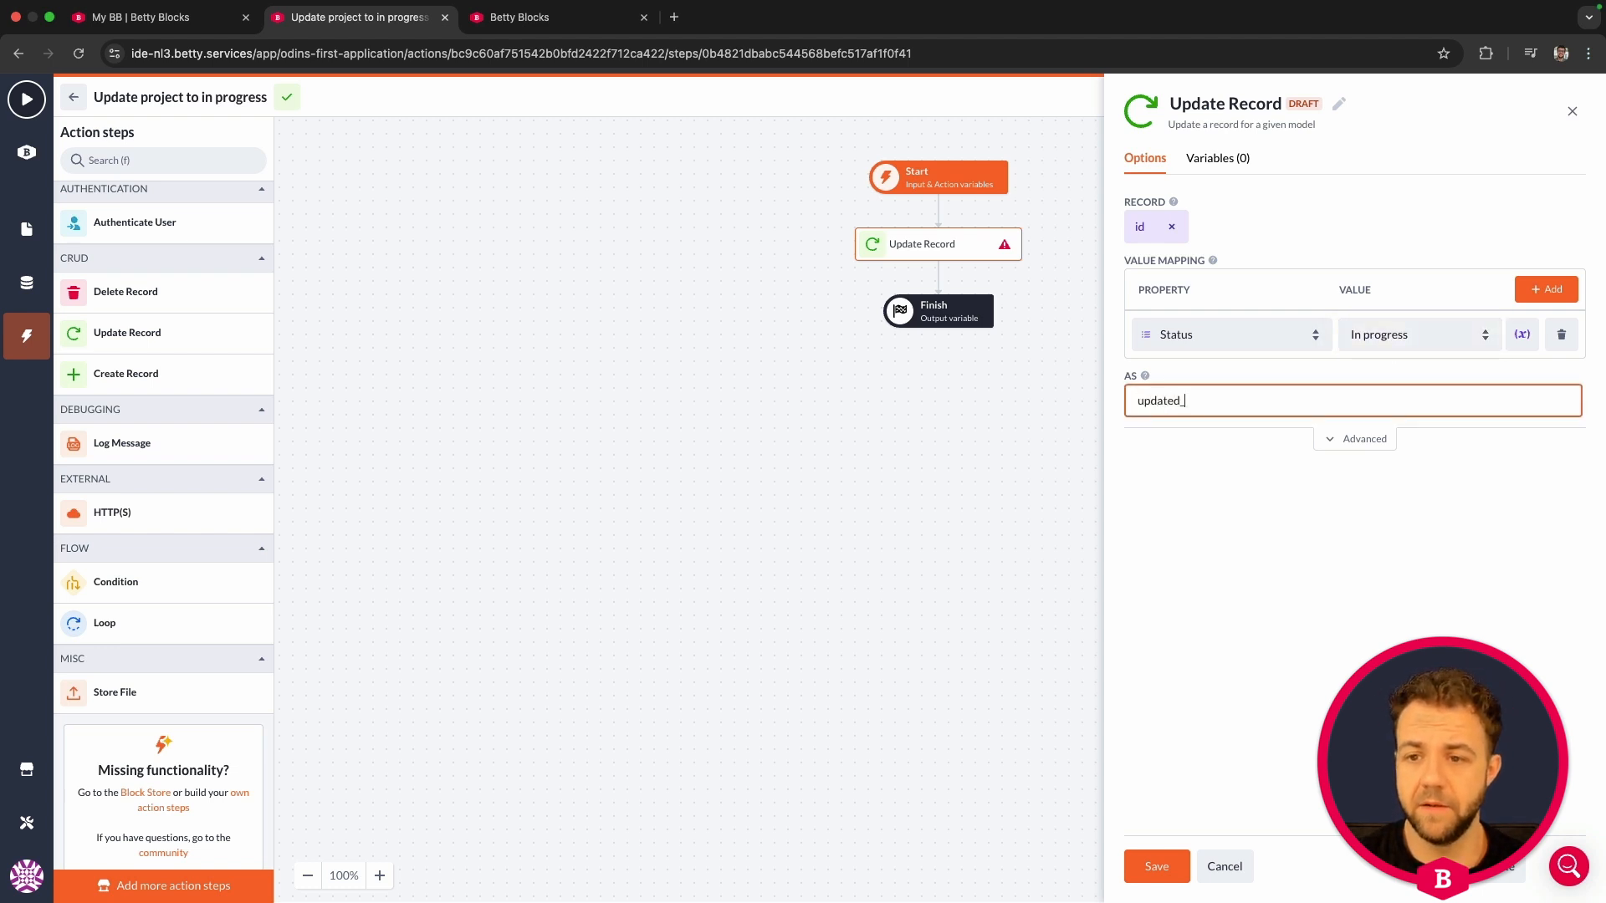
{"action": "type", "text": "updated_project"}
{"action": "key", "text": "ctrl+super+space"}
{"action": "key", "text": "Escape"}
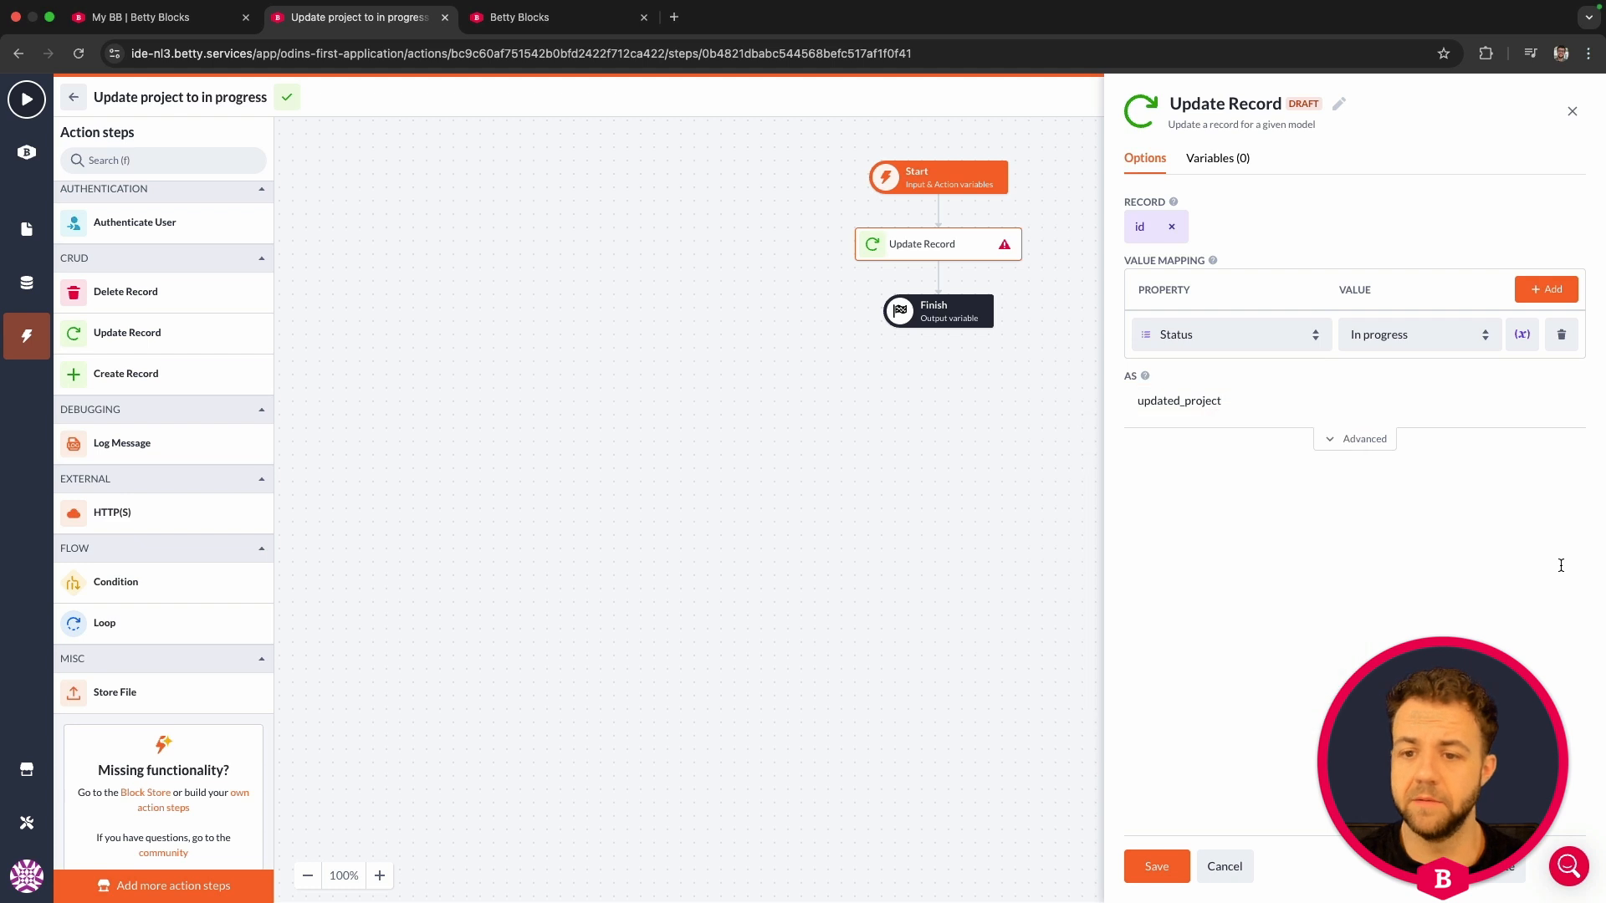
{"action": "left_click", "coordinate": [1157, 866]}
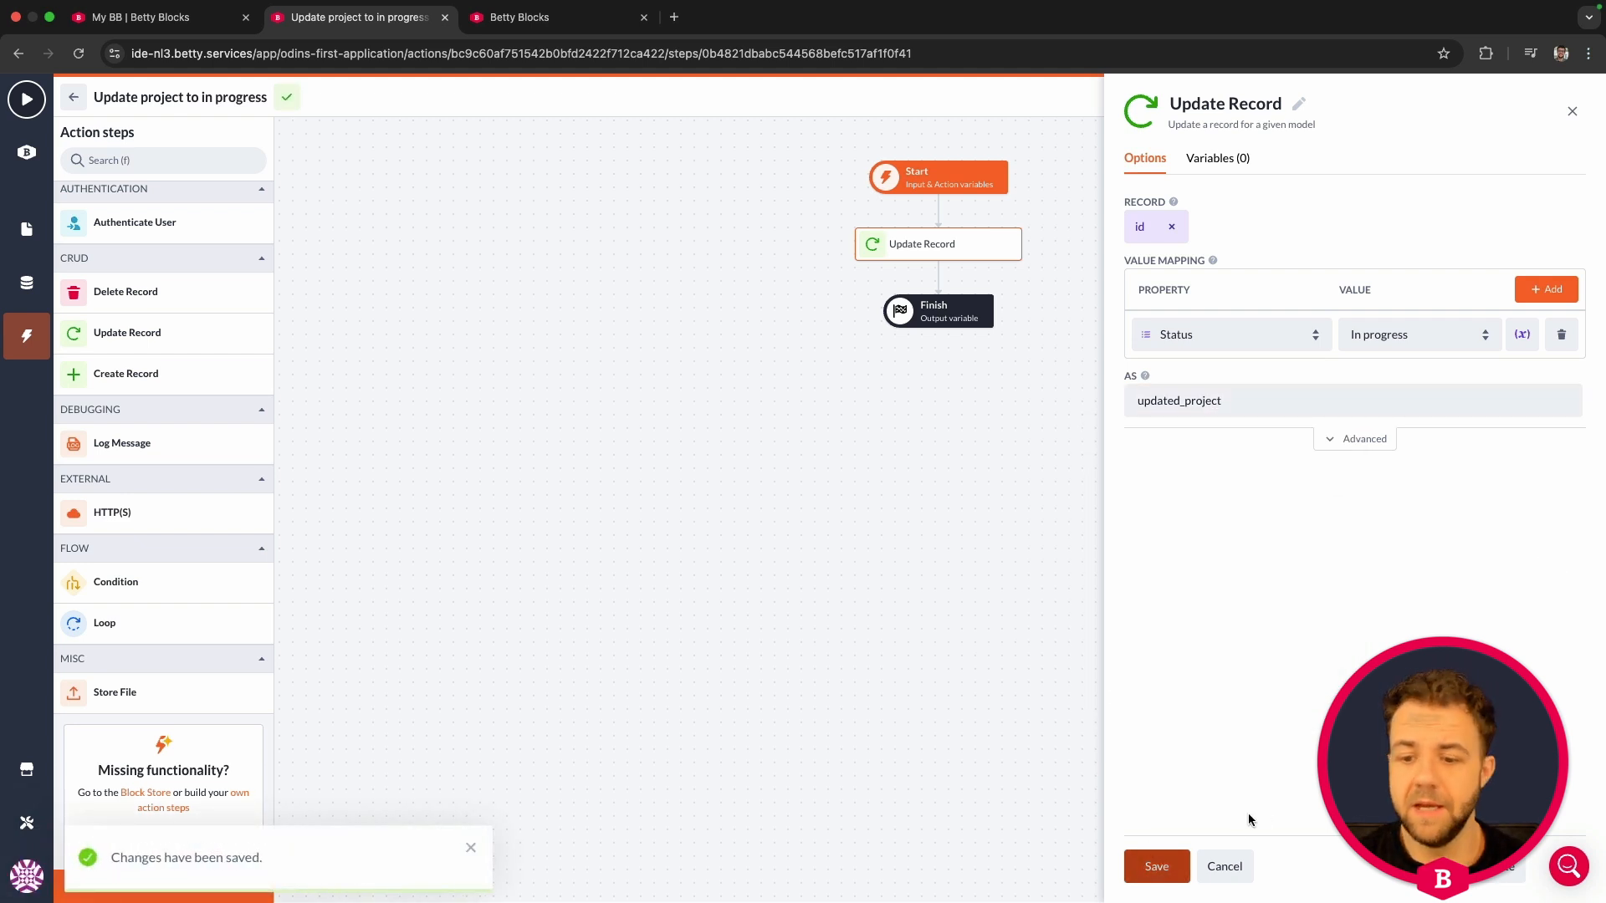
{"action": "left_click", "coordinate": [1225, 866]}
{"action": "left_click", "coordinate": [923, 240]}
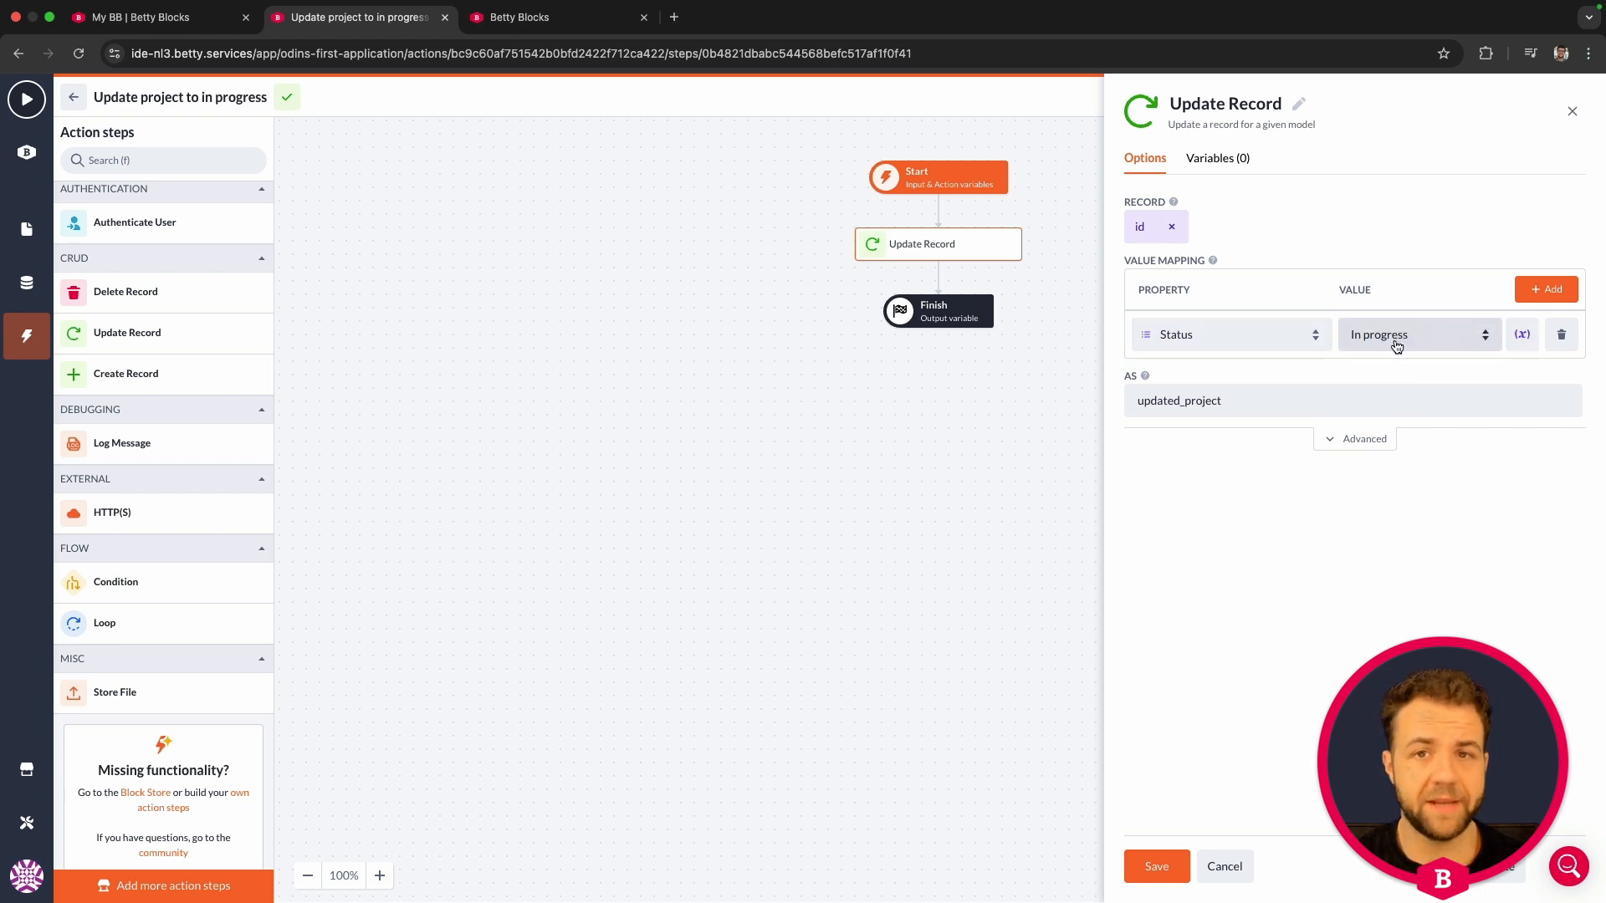
{"action": "left_click", "coordinate": [1224, 866]}
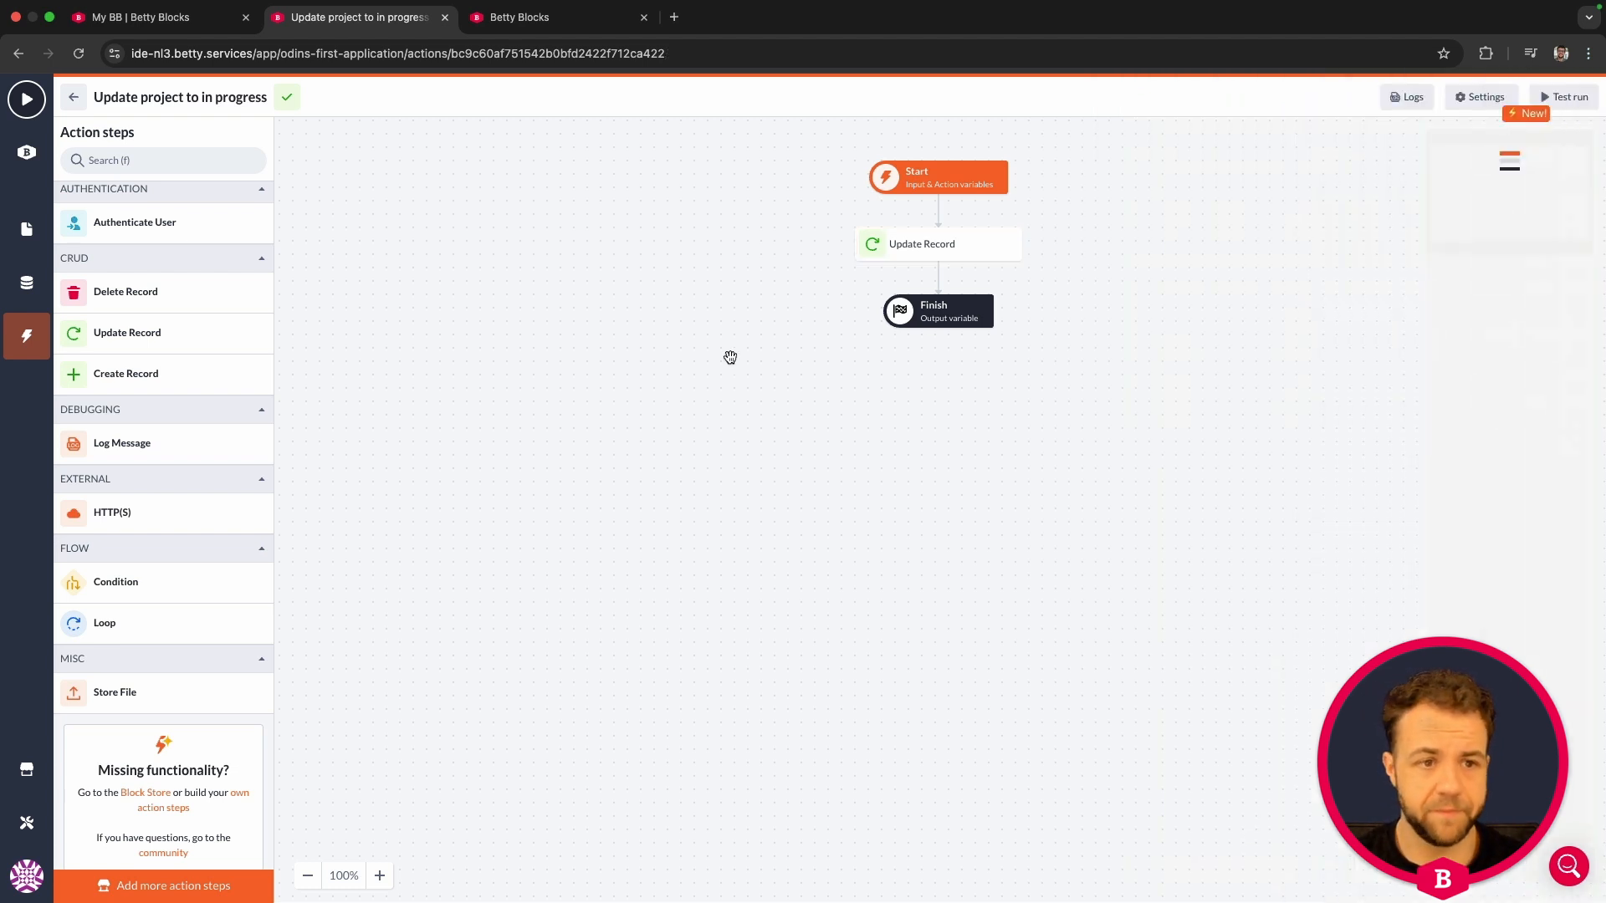
Step: Insert a Condition step between Start and Update Record and open its options
{"action": "scroll", "coordinate": [144, 557], "scroll_direction": "down", "scroll_amount": 1}
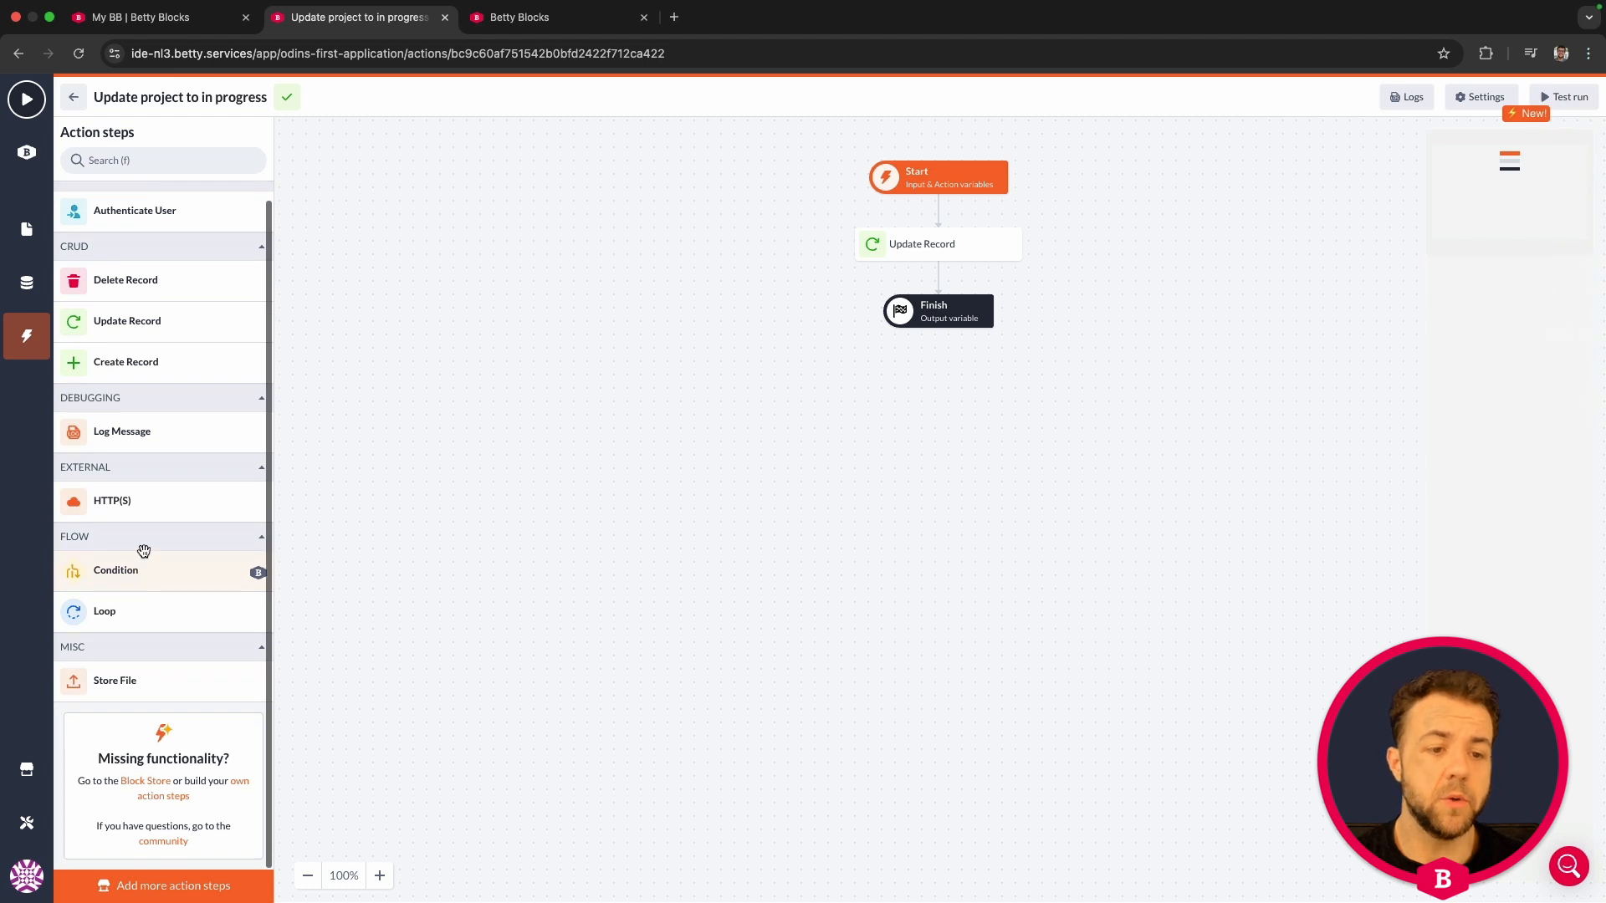
{"action": "left_click_drag", "start_coordinate": [133, 569], "coordinate": [941, 235]}
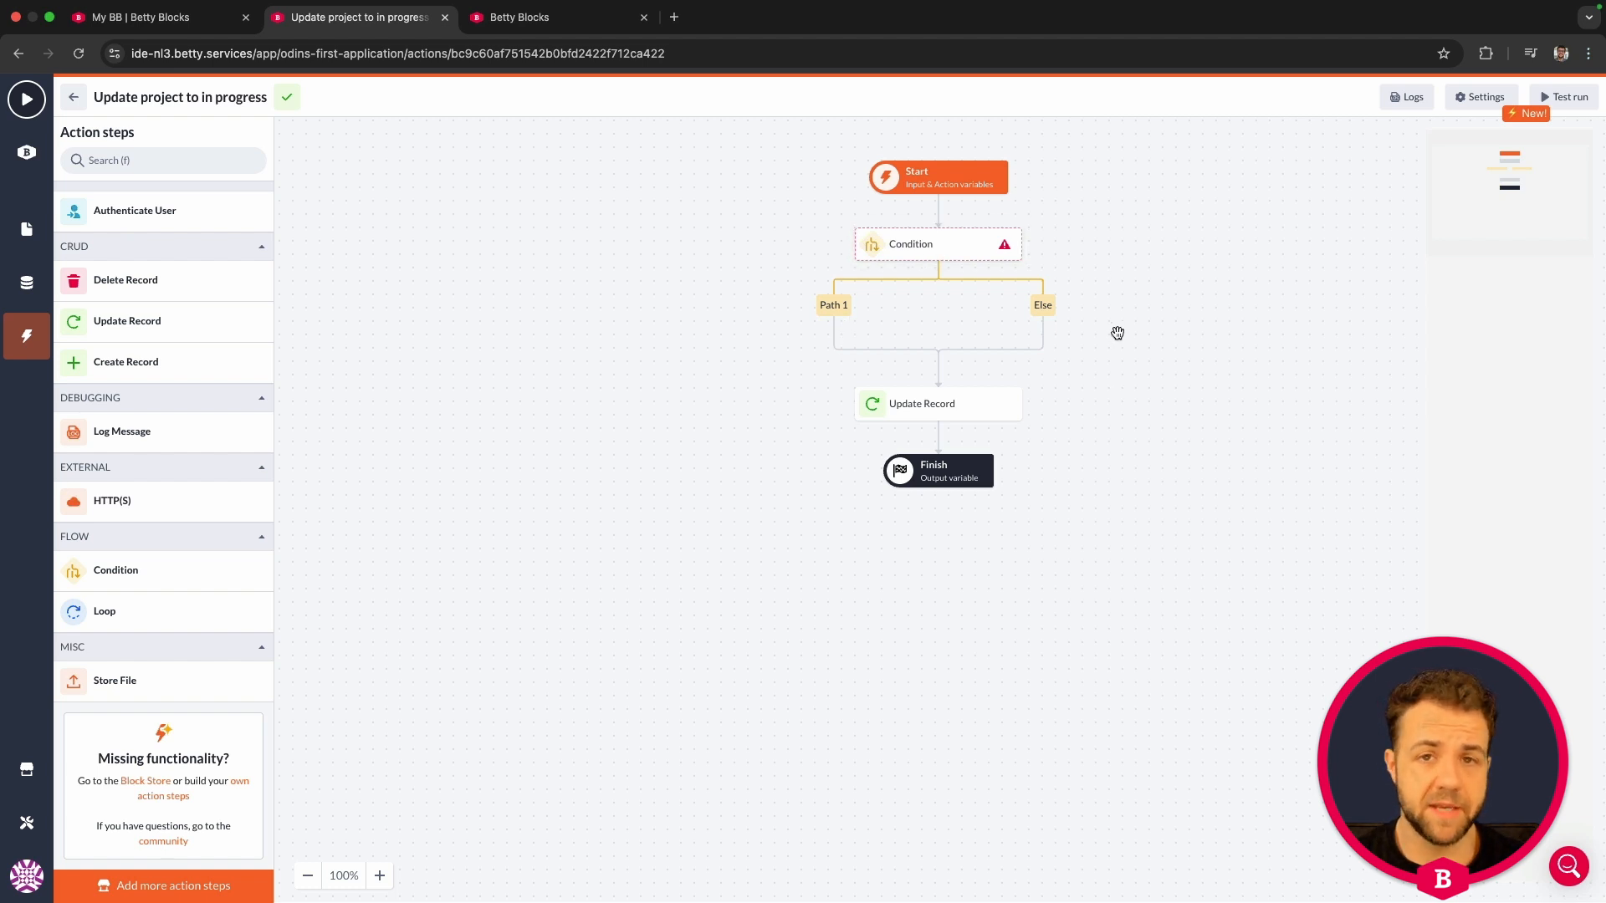
{"action": "left_click", "coordinate": [930, 243]}
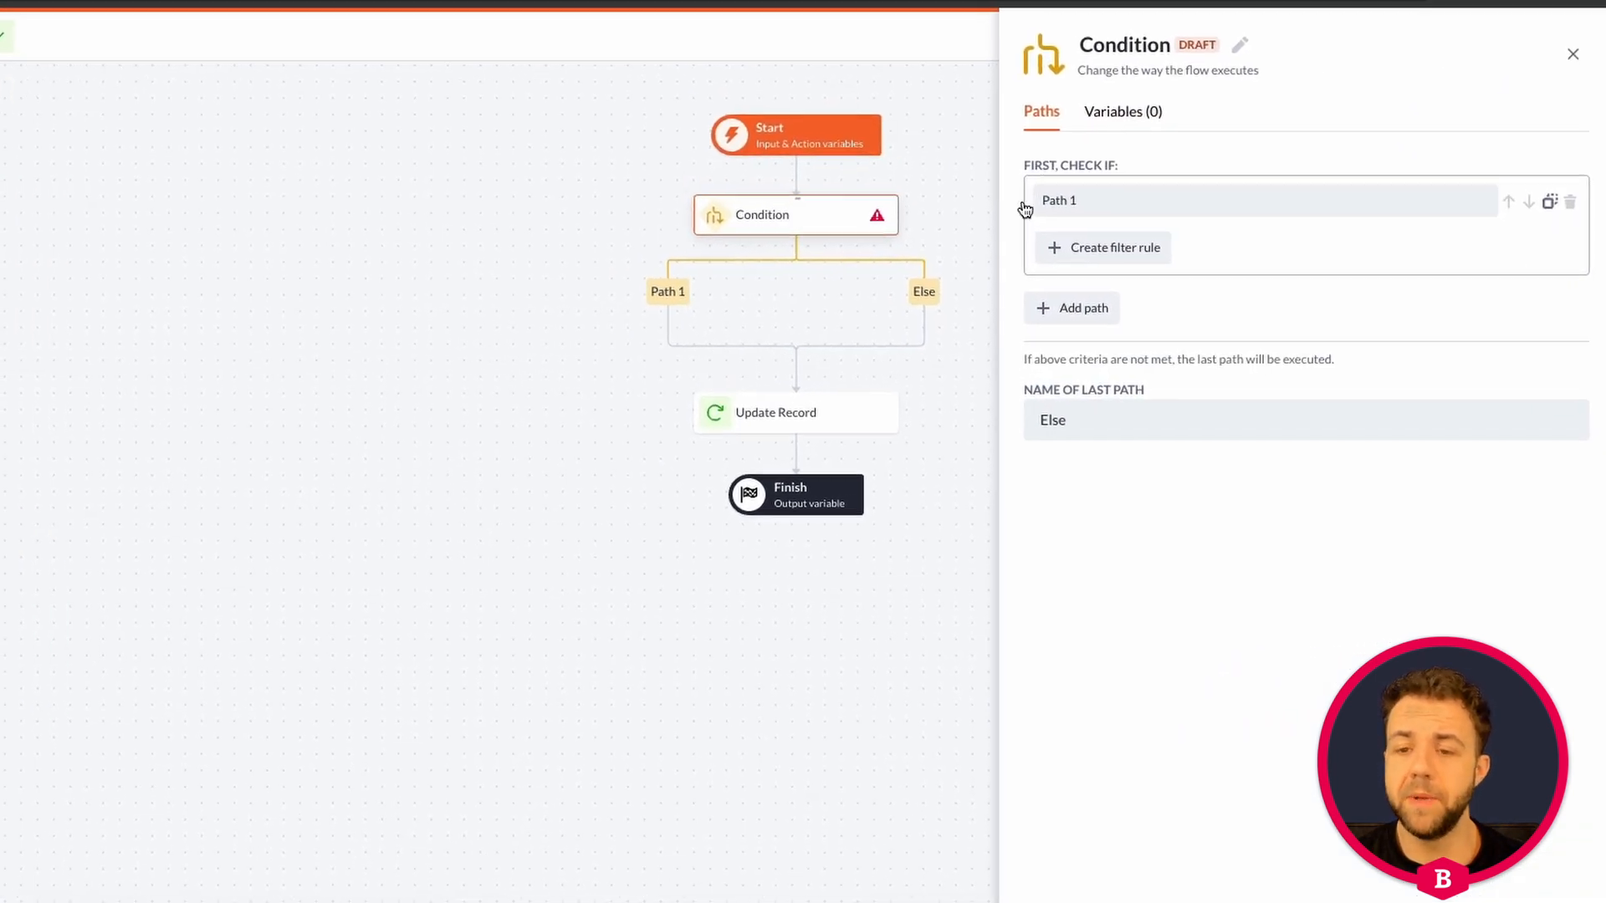
Step: Add a filter rule to the condition's first path requiring the id variable's status to equal "To do"
{"action": "left_click", "coordinate": [1127, 251]}
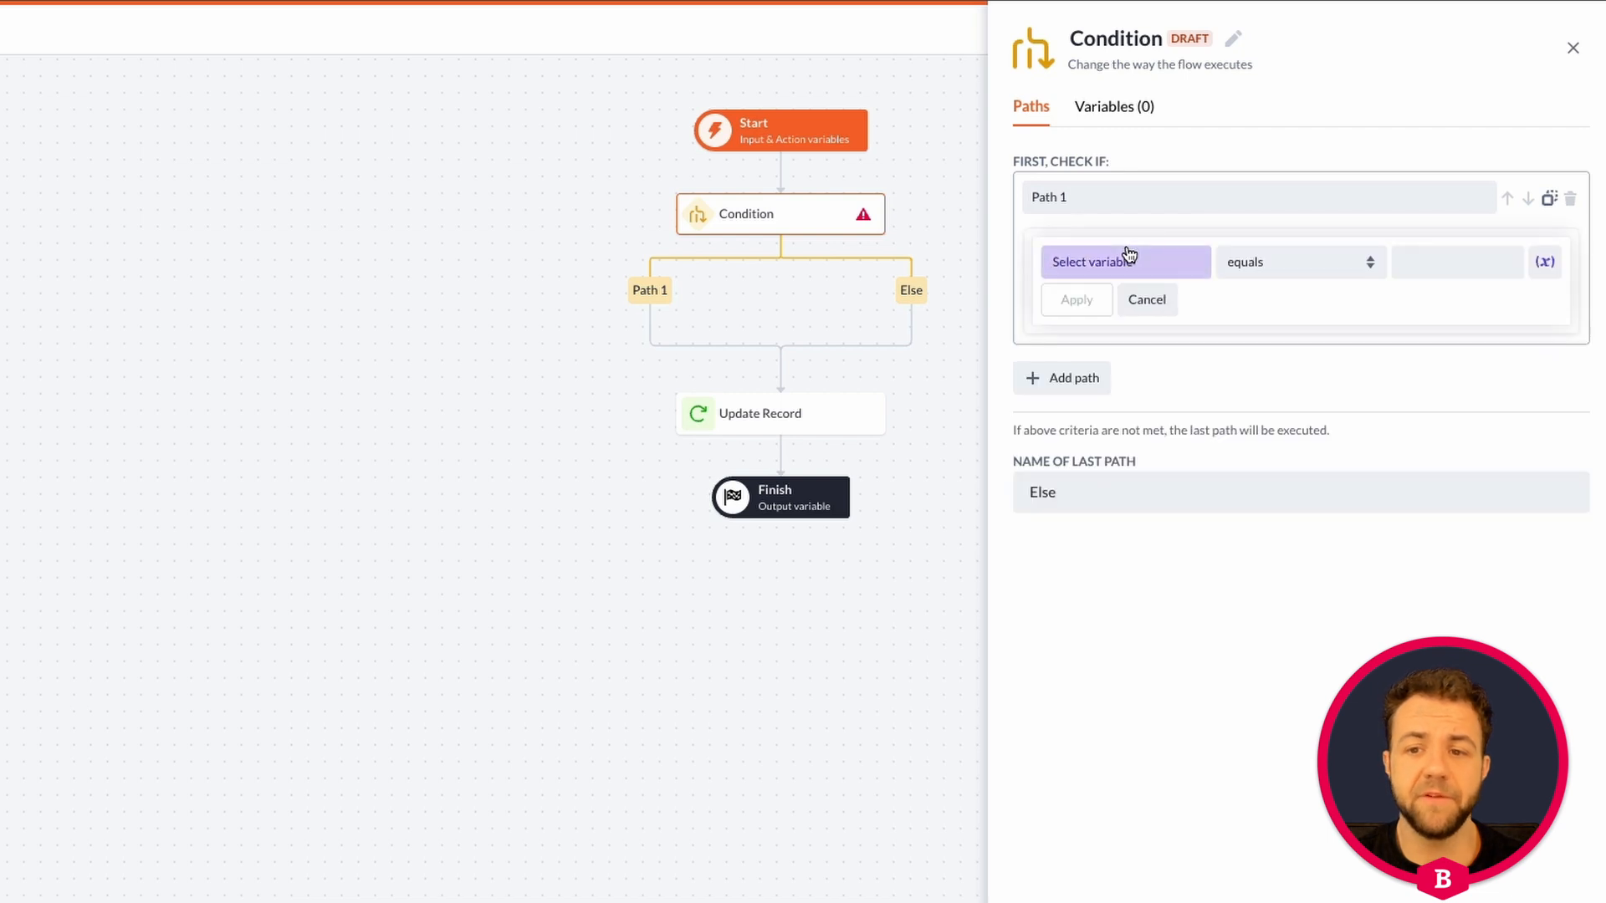
{"action": "left_click", "coordinate": [1139, 264]}
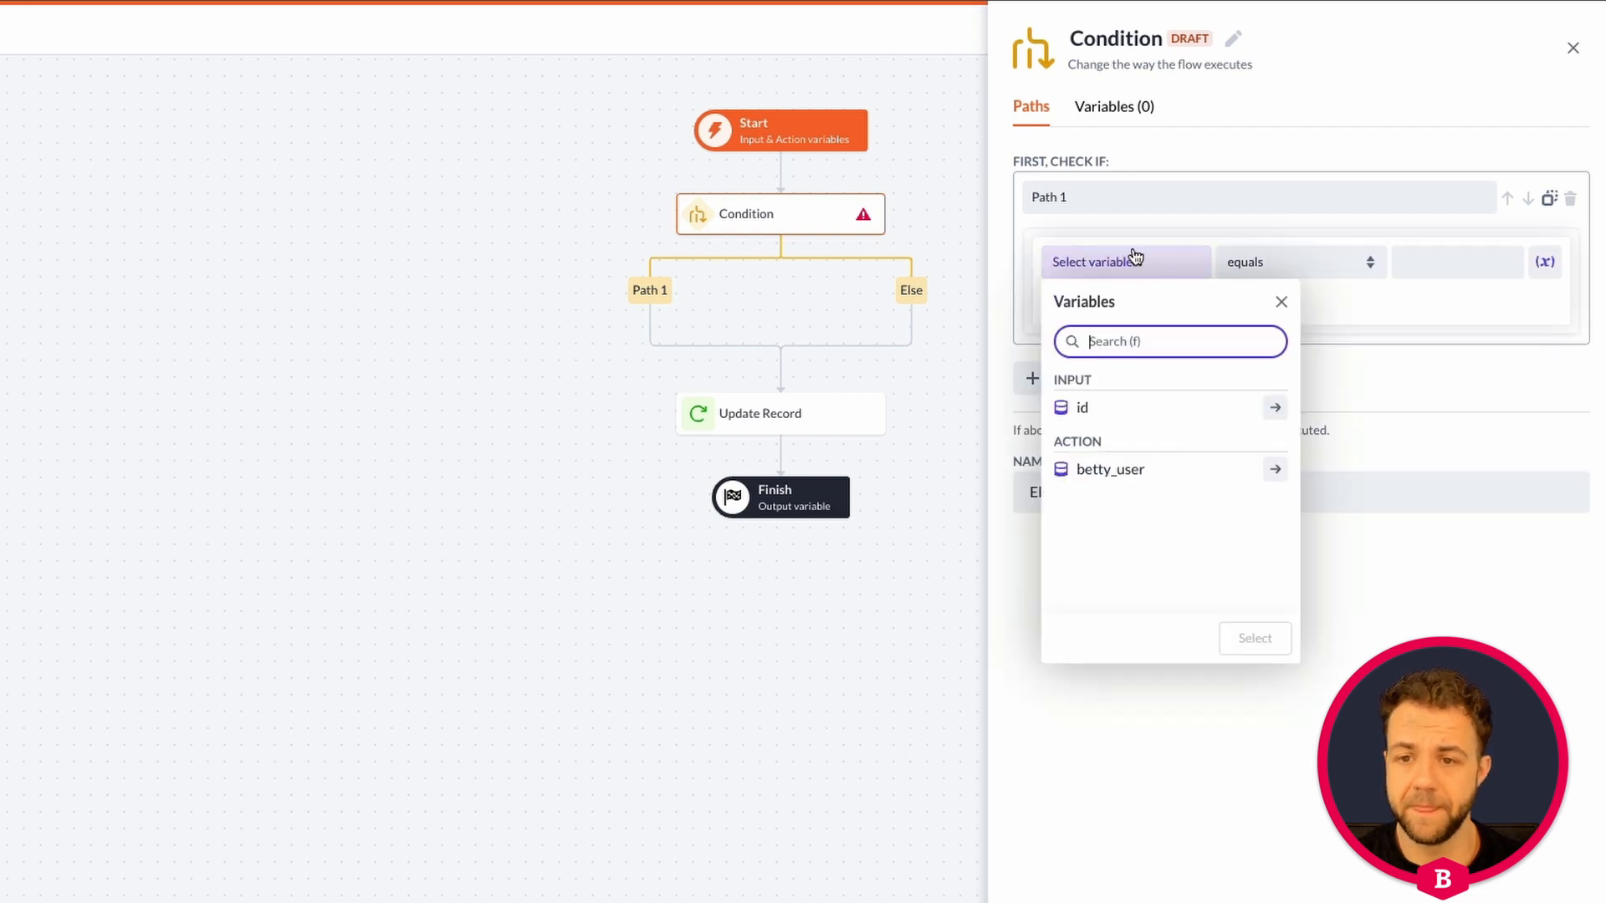
{"action": "left_click", "coordinate": [1246, 413]}
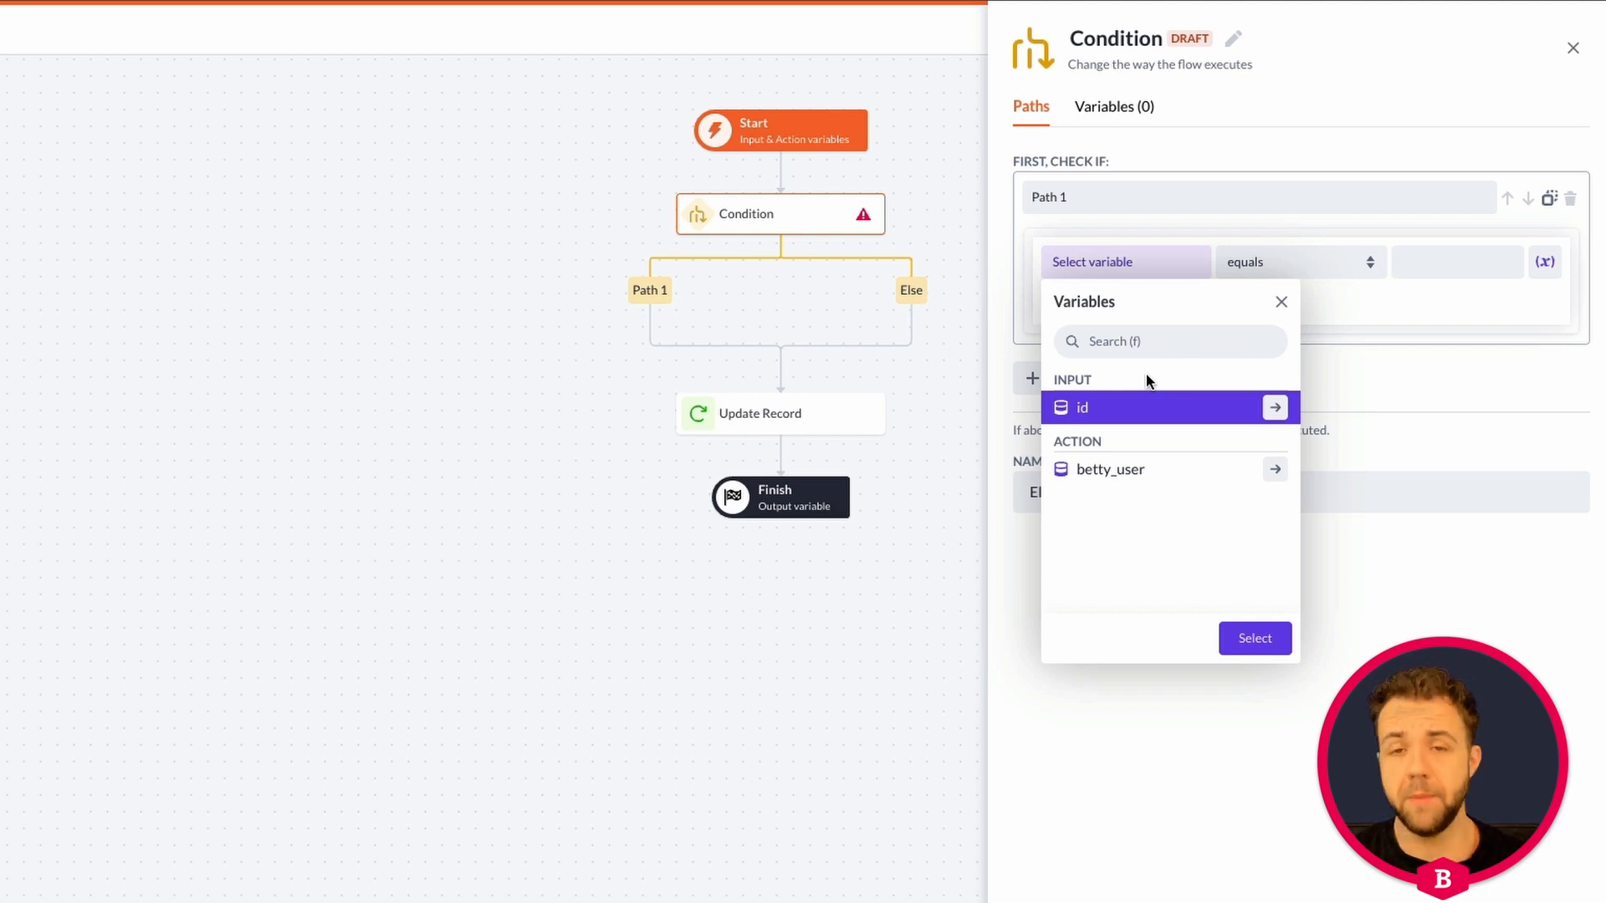
{"action": "left_click", "coordinate": [1274, 408]}
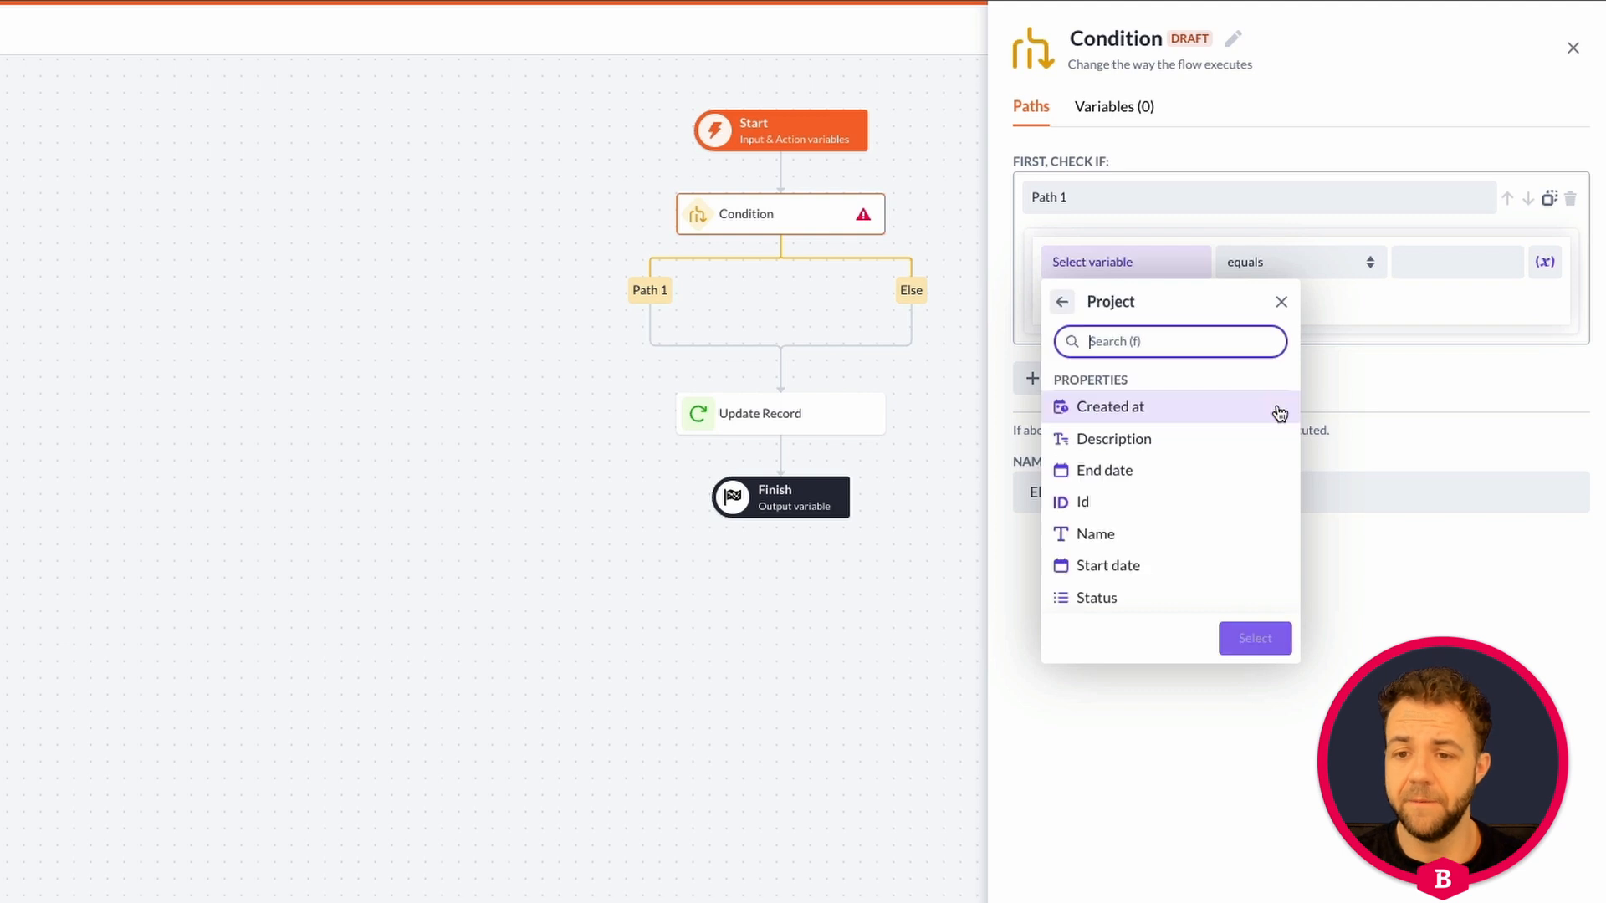
{"action": "left_click", "coordinate": [1137, 593]}
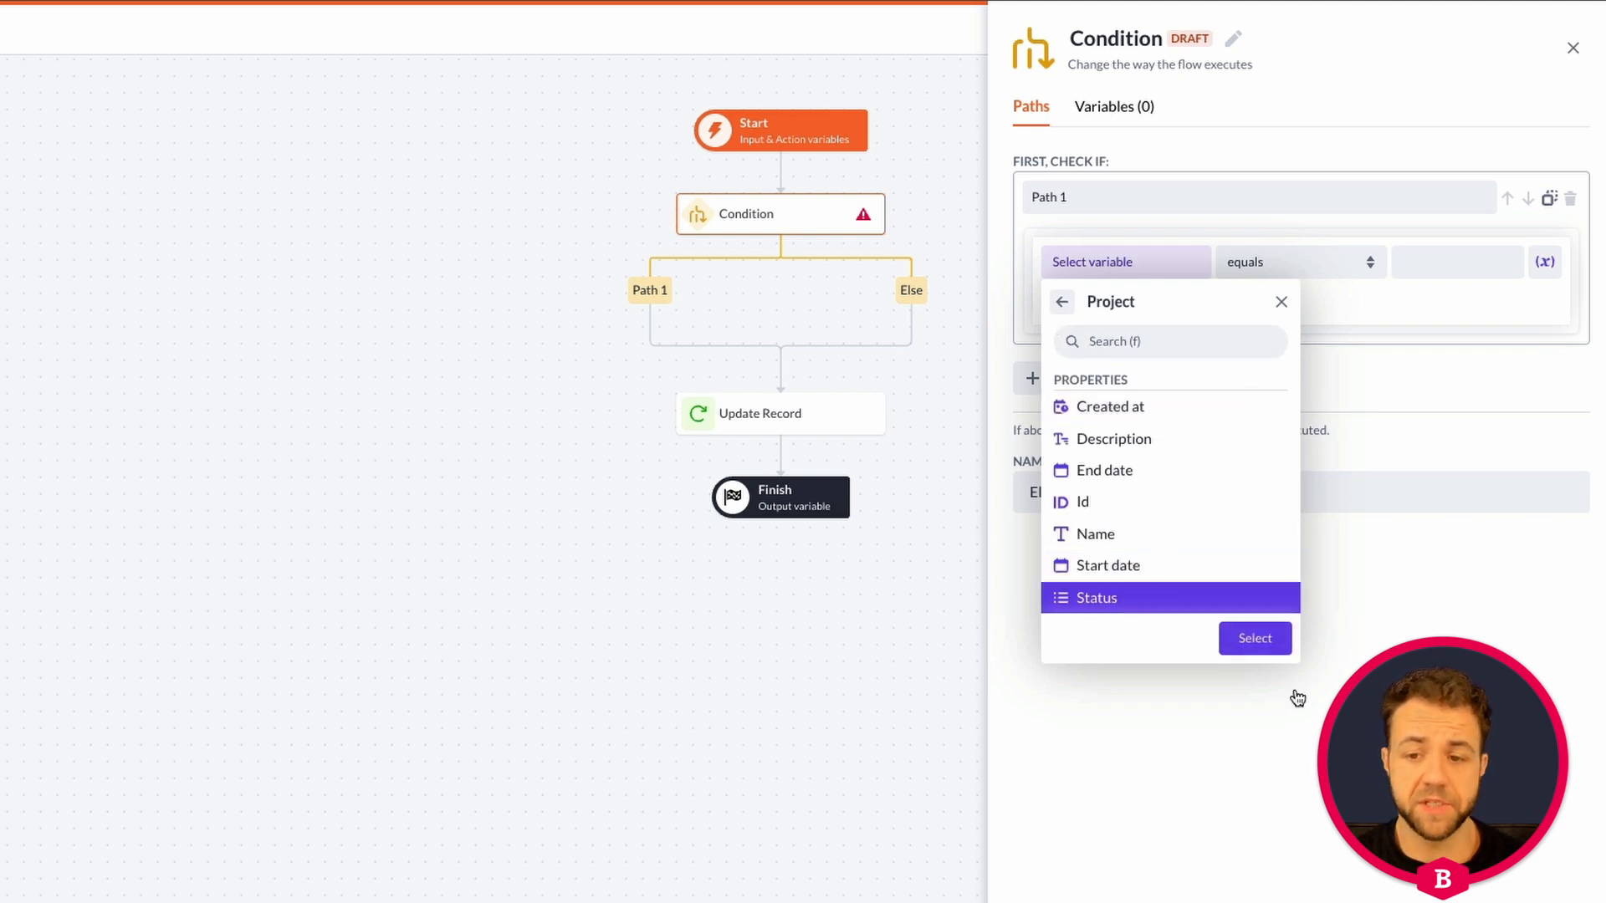
{"action": "left_click", "coordinate": [1252, 639]}
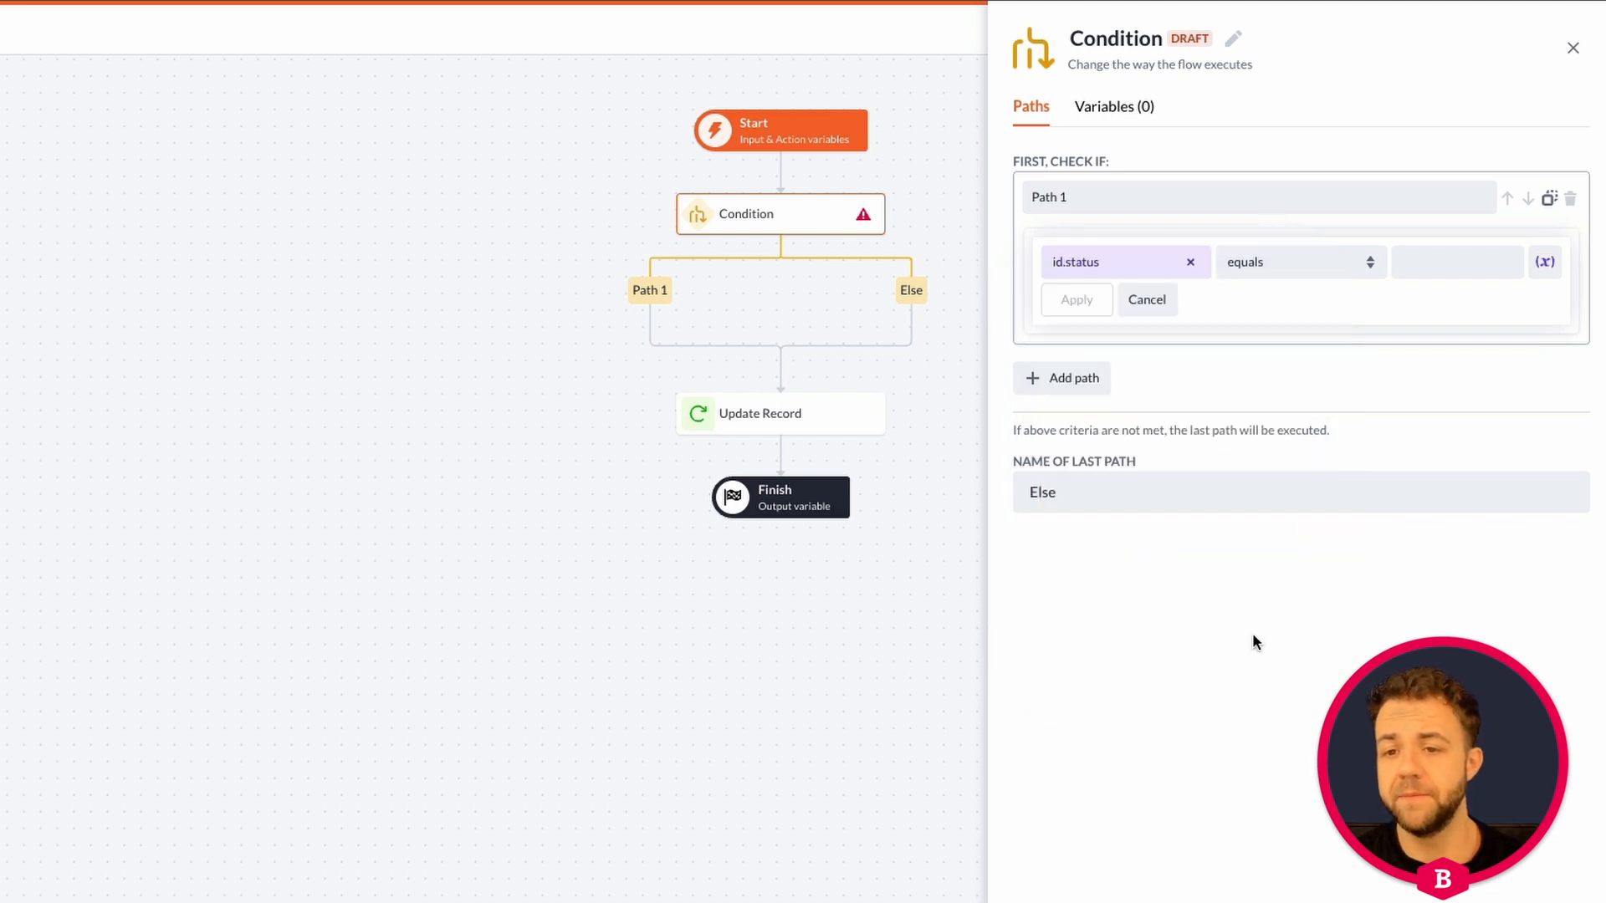
{"action": "left_click", "coordinate": [1409, 264]}
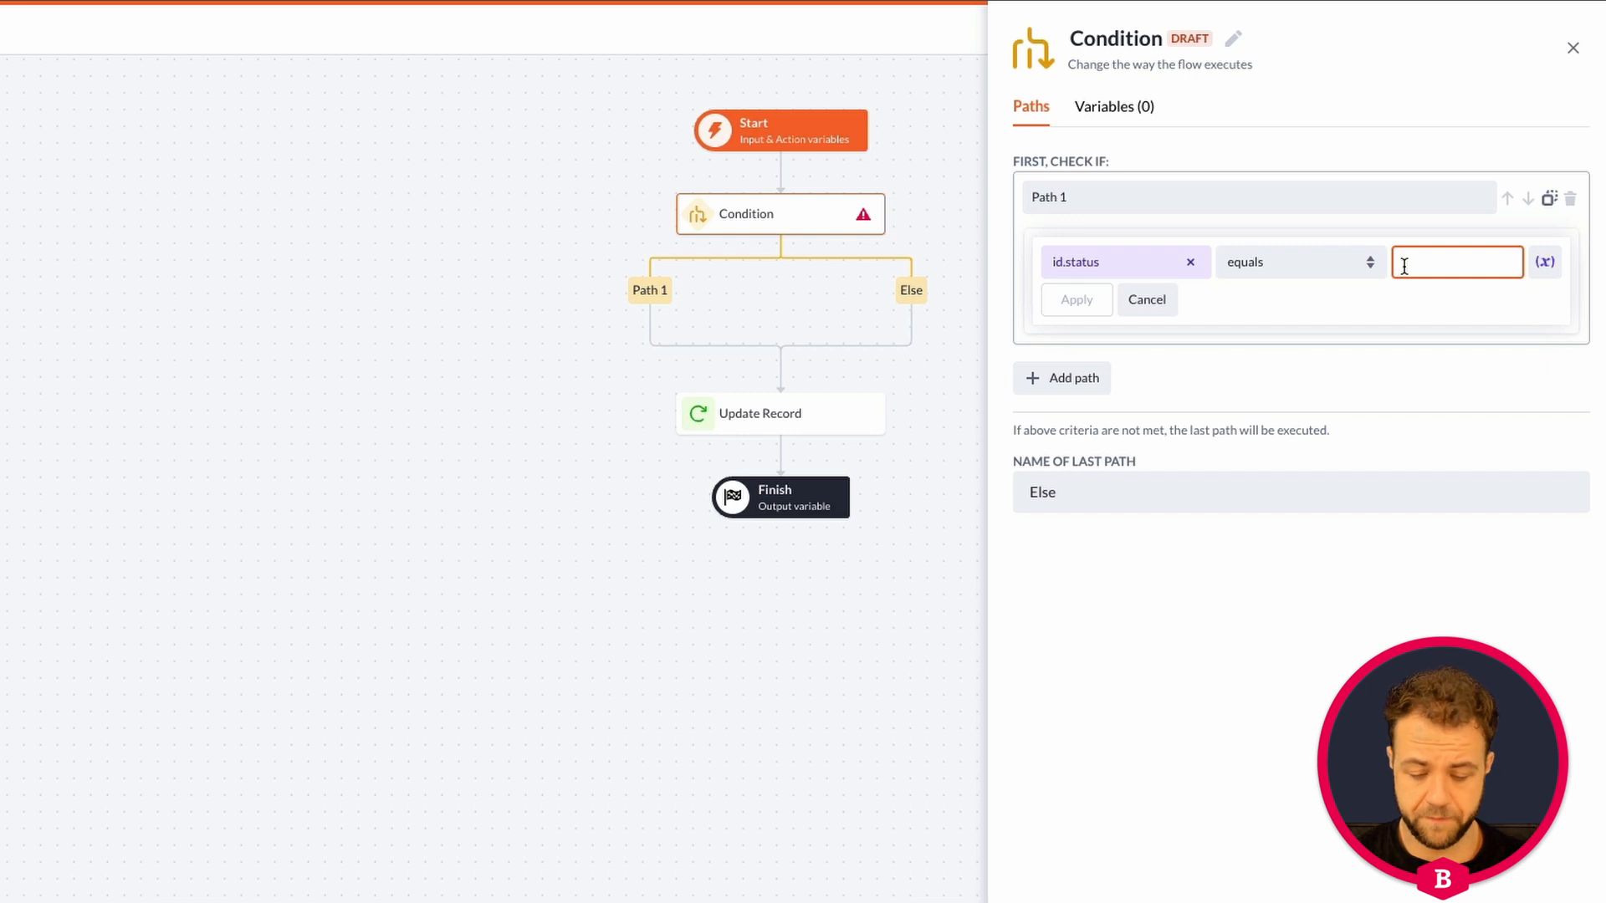
{"action": "type", "text": "To do"}
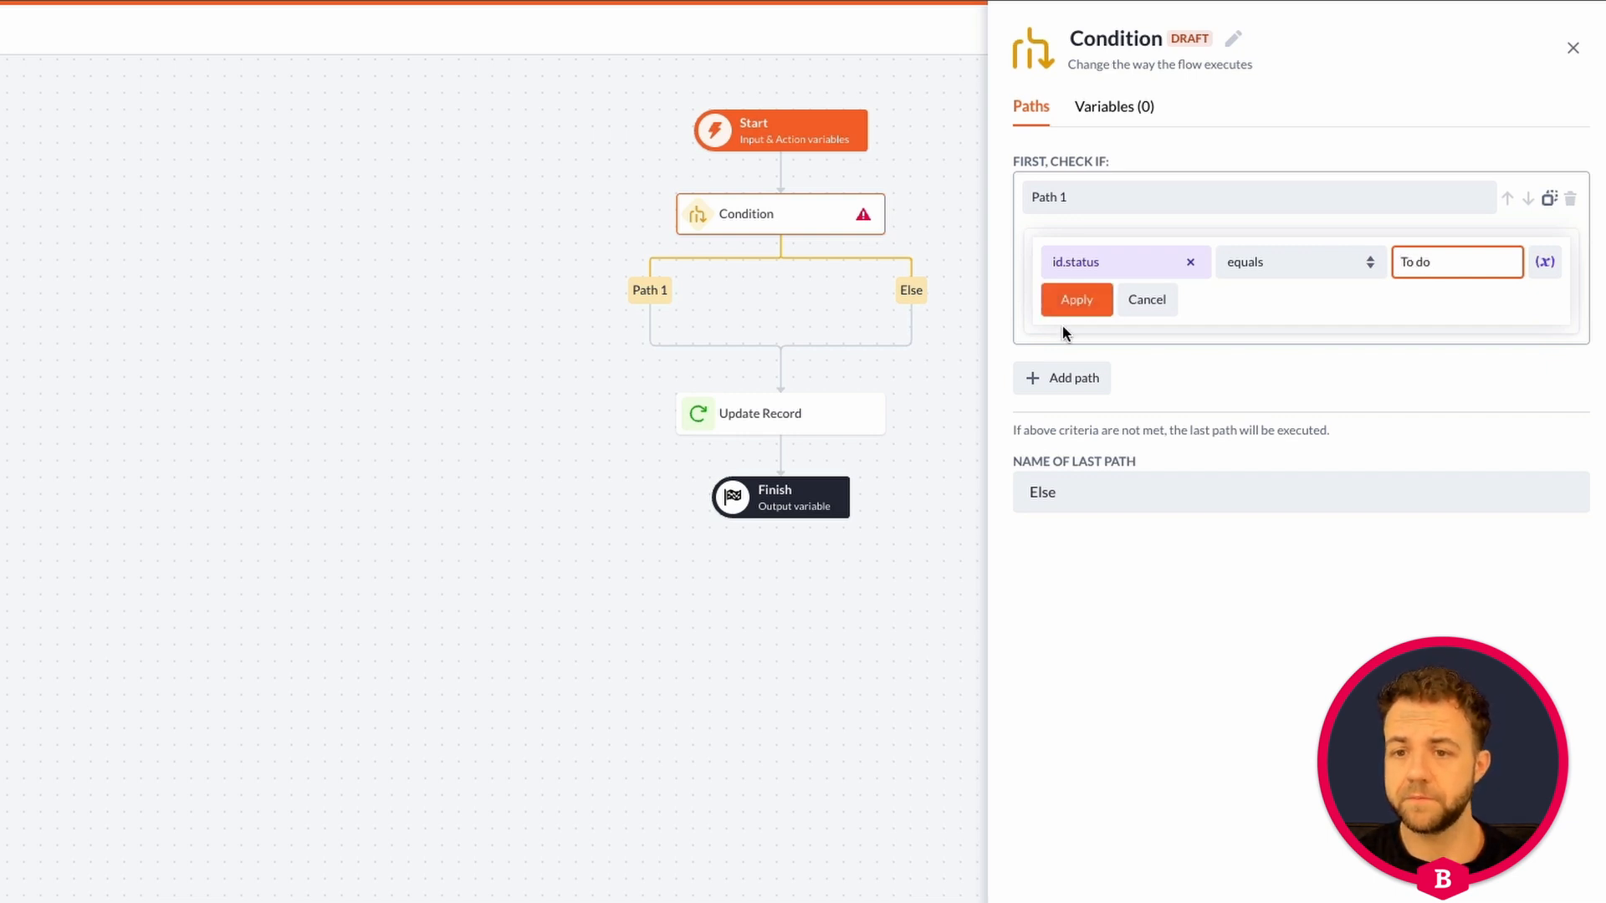
{"action": "left_click", "coordinate": [1076, 299]}
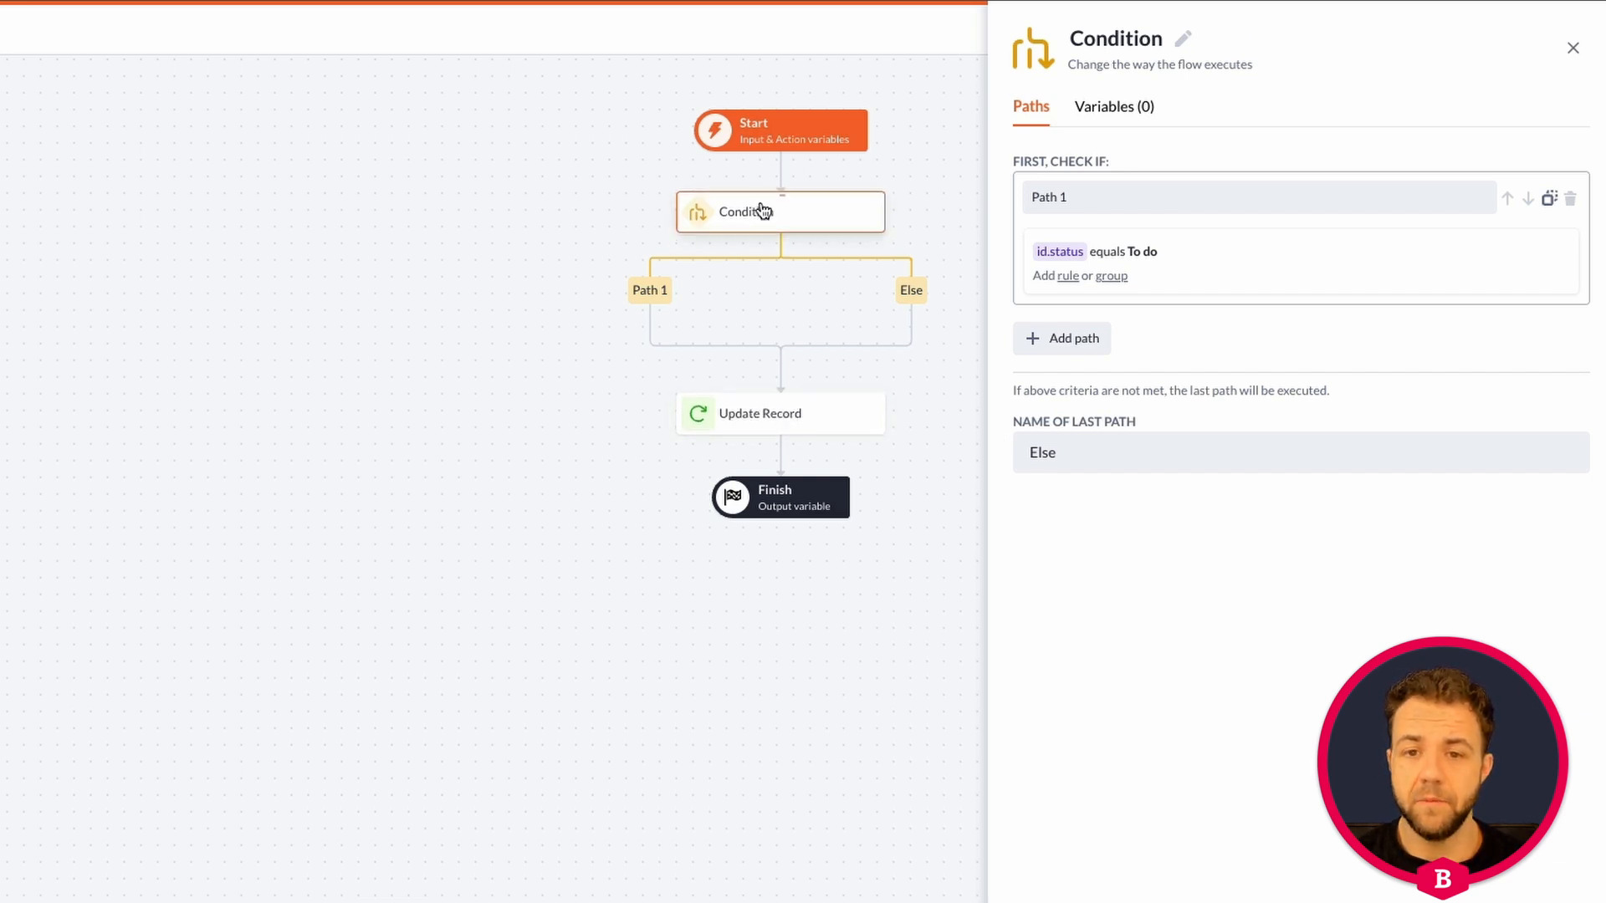
Step: Rename the condition's first path "True" and move the Update Record step into that path
{"action": "left_click", "coordinate": [1076, 198]}
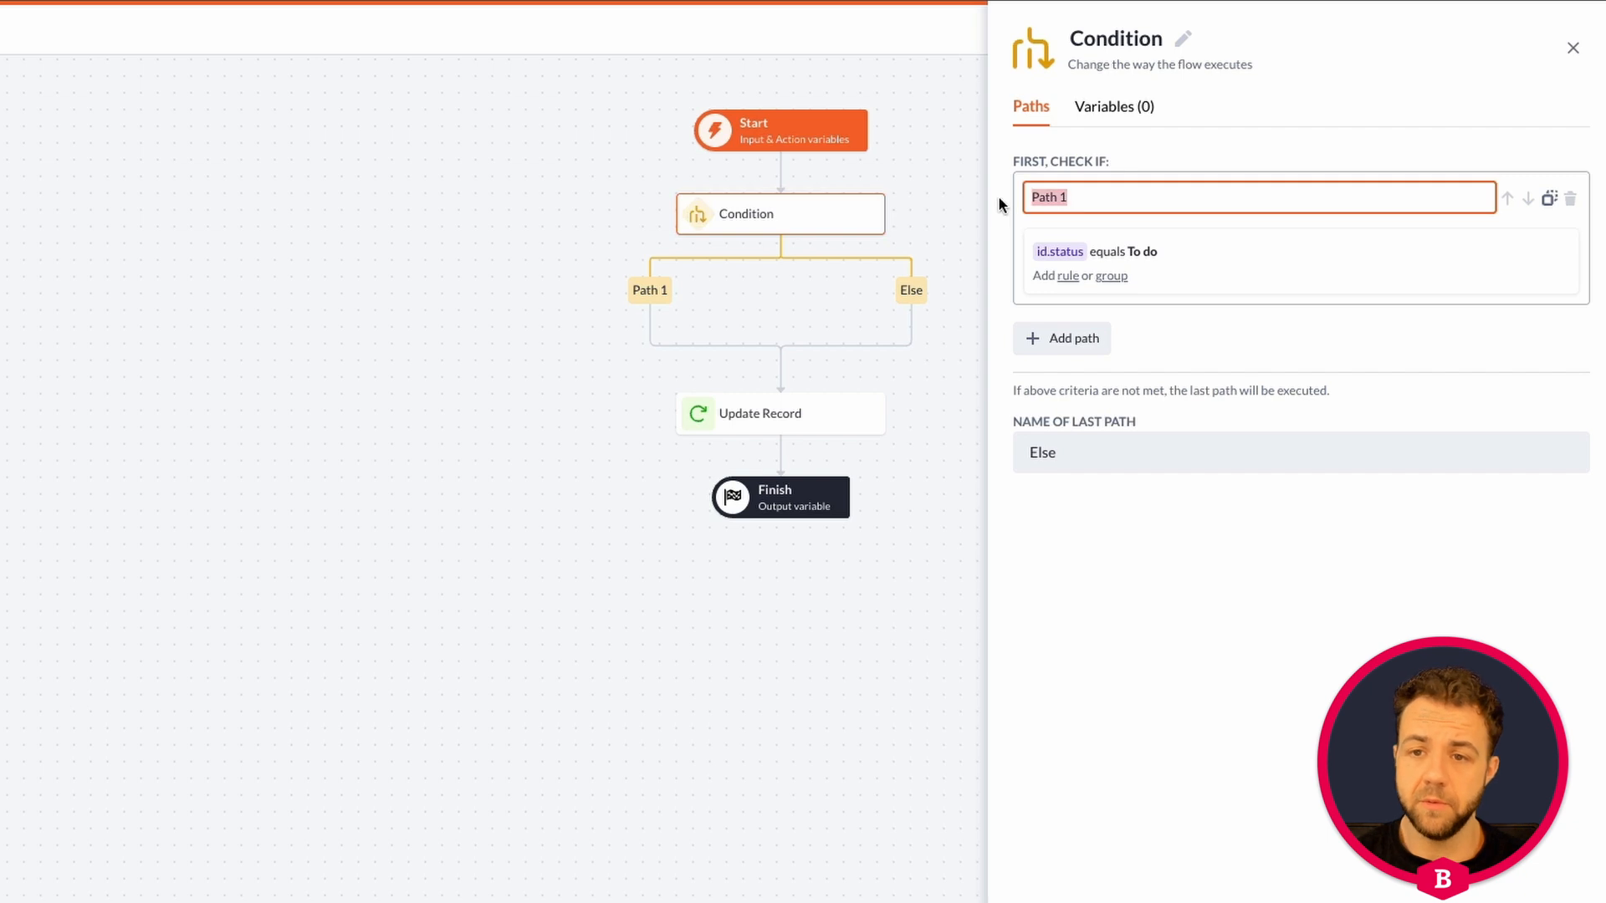
{"action": "type", "text": "True"}
{"action": "key", "text": "Return"}
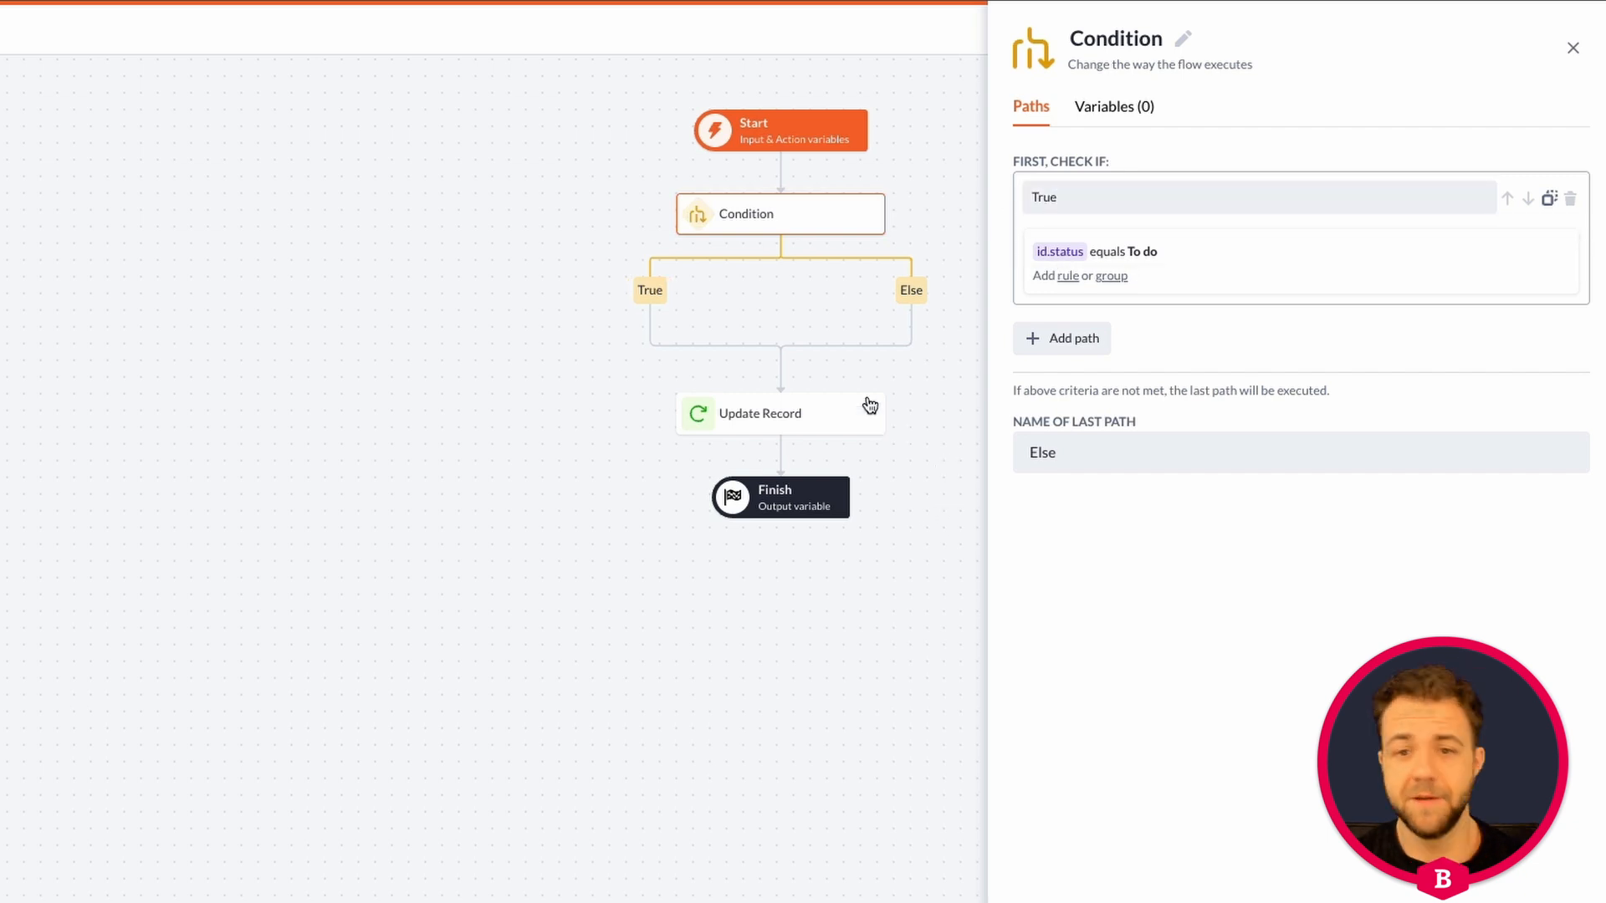
{"action": "left_click_drag", "start_coordinate": [782, 429], "coordinate": [644, 316]}
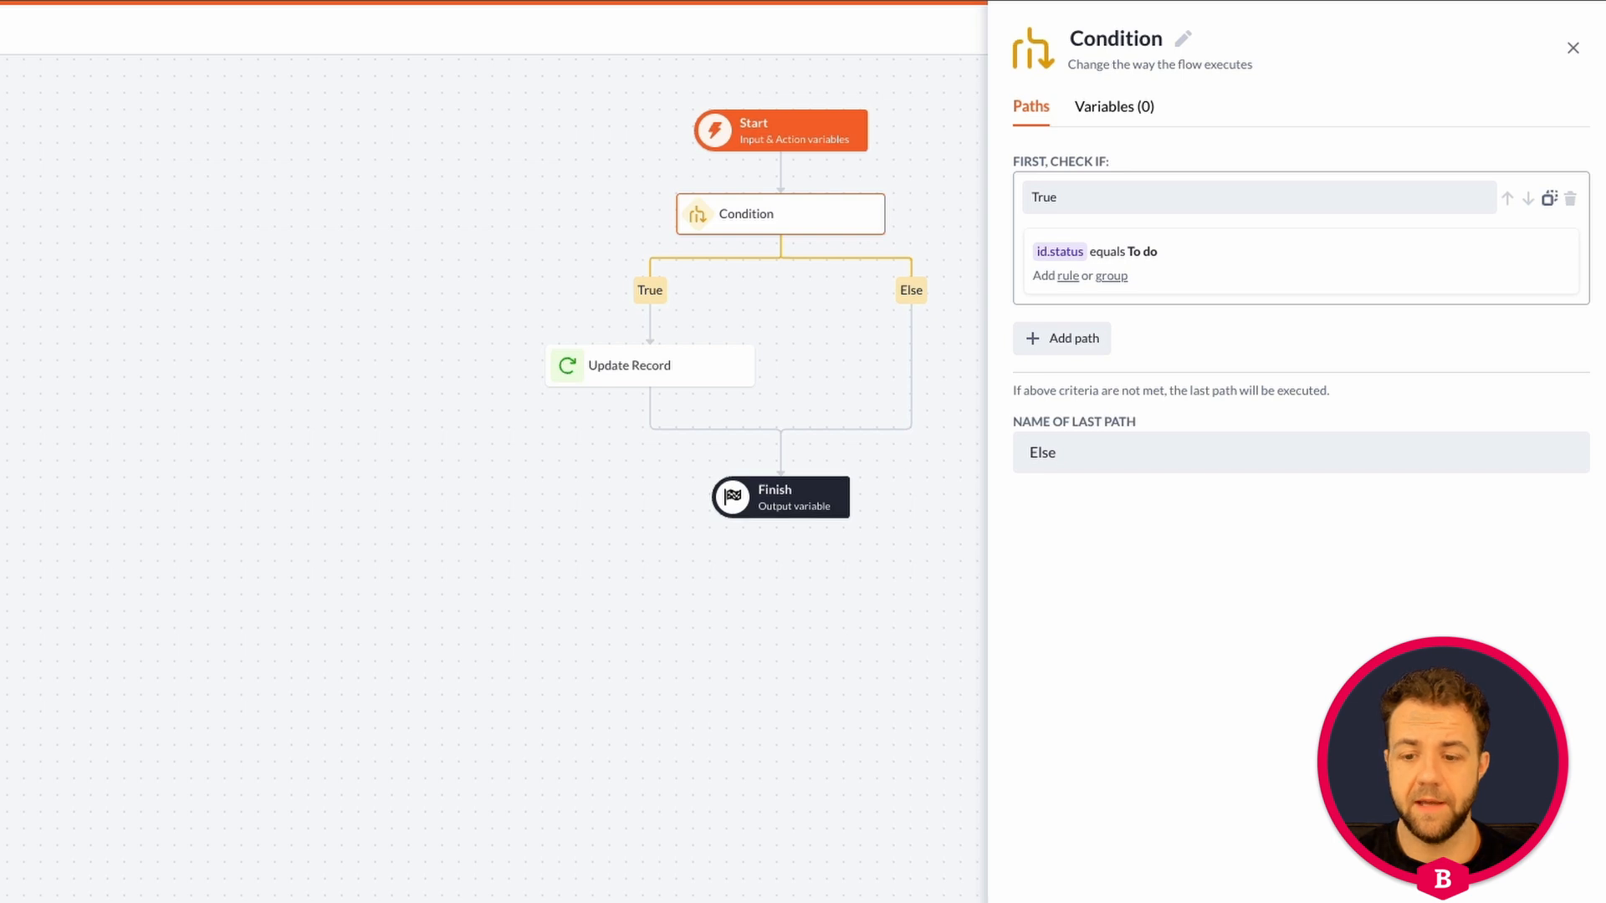
{"action": "left_click", "coordinate": [682, 148]}
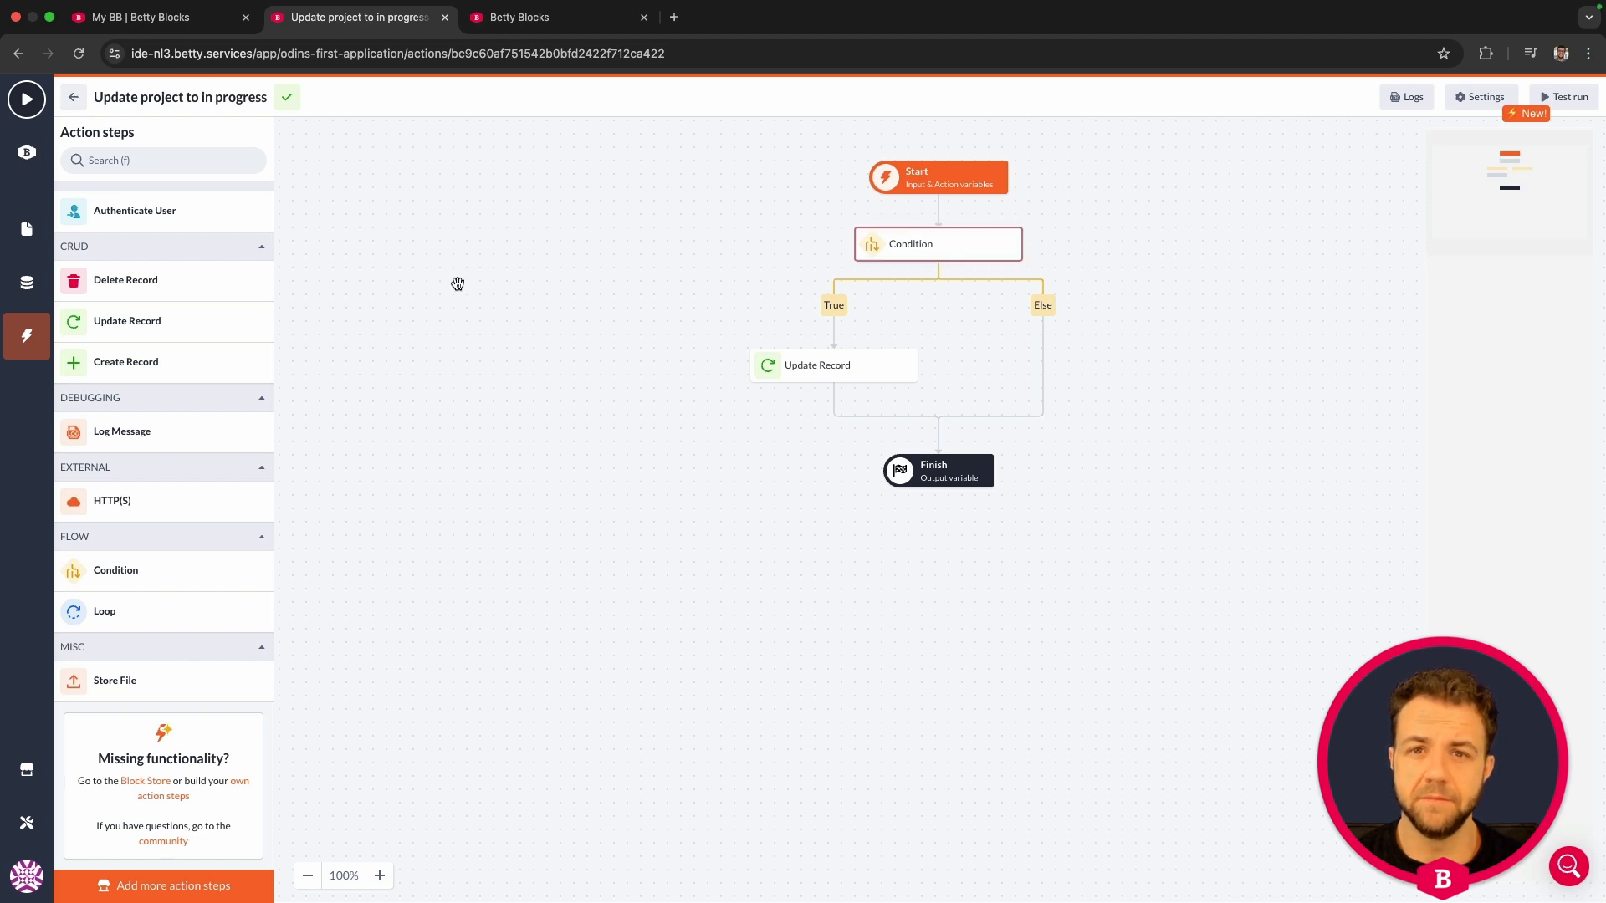
Step: Return from the action to the Home page builder and open the live application
{"action": "left_click", "coordinate": [71, 97]}
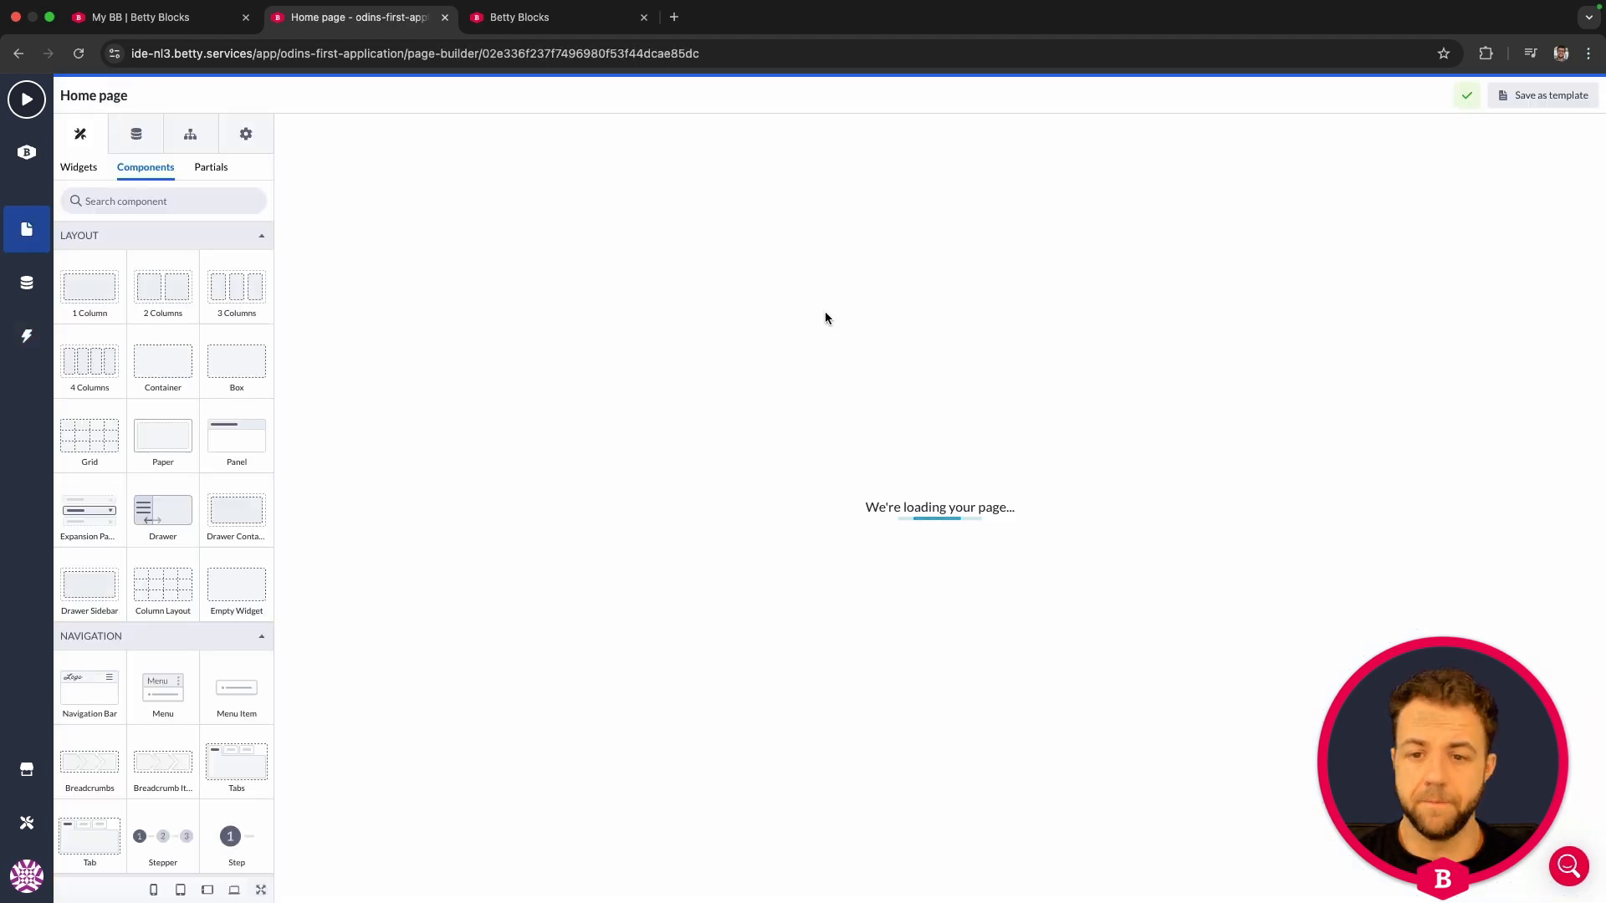
{"action": "scroll", "coordinate": [828, 309], "scroll_direction": "down", "scroll_amount": 5}
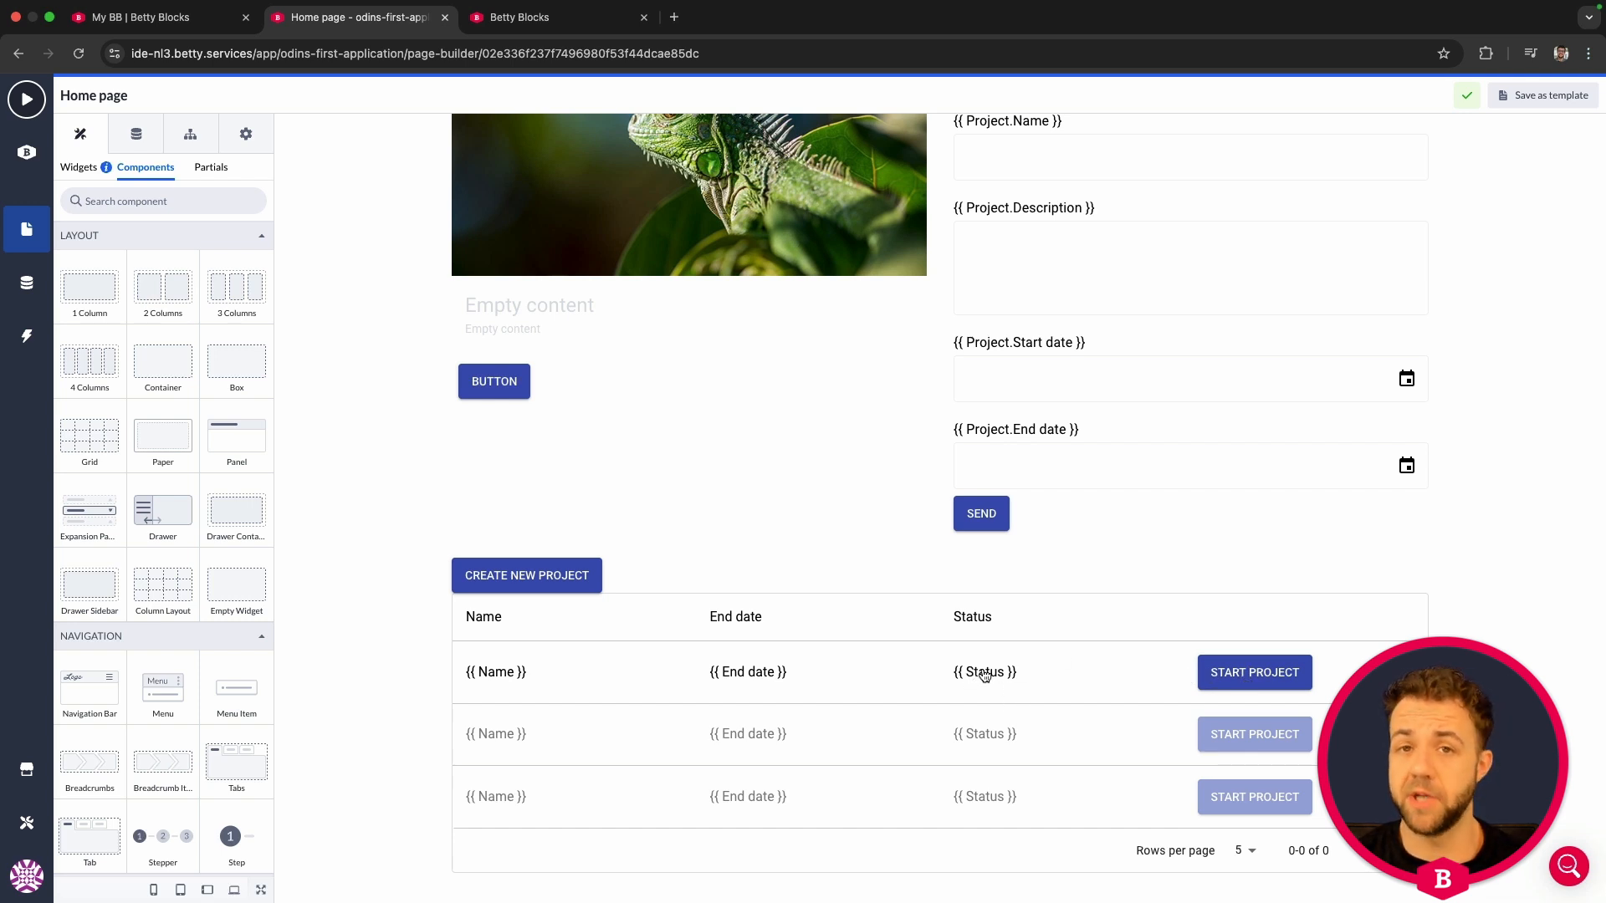
{"action": "left_click", "coordinate": [26, 102]}
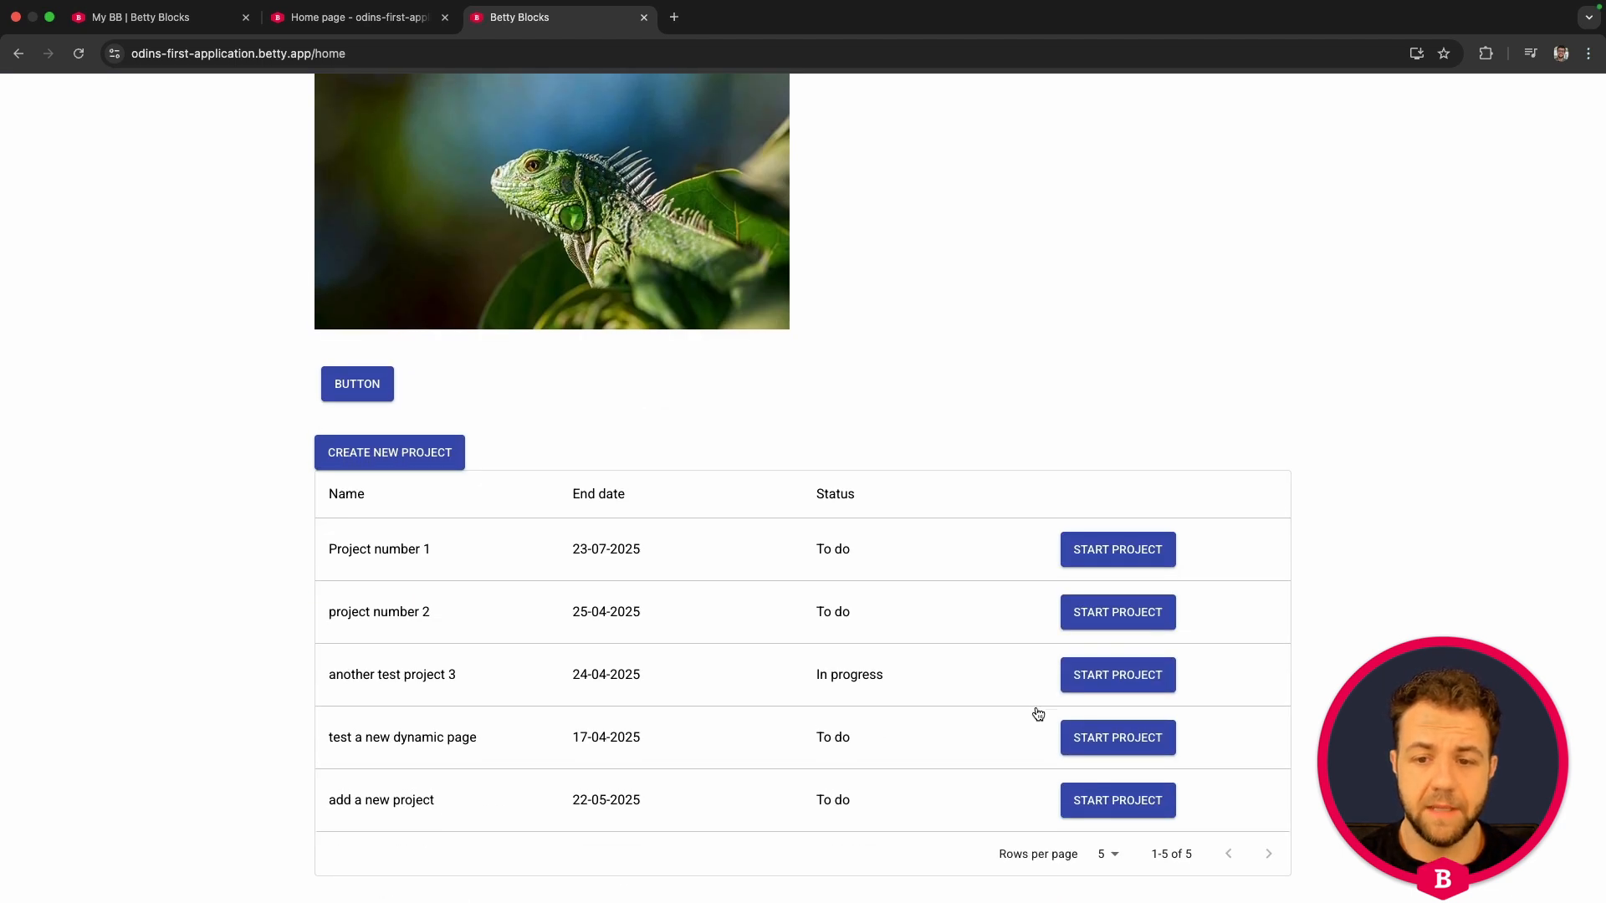
Step: Test the Start project button in the project table on Project number 1 and project number 2
{"action": "left_click", "coordinate": [1114, 559]}
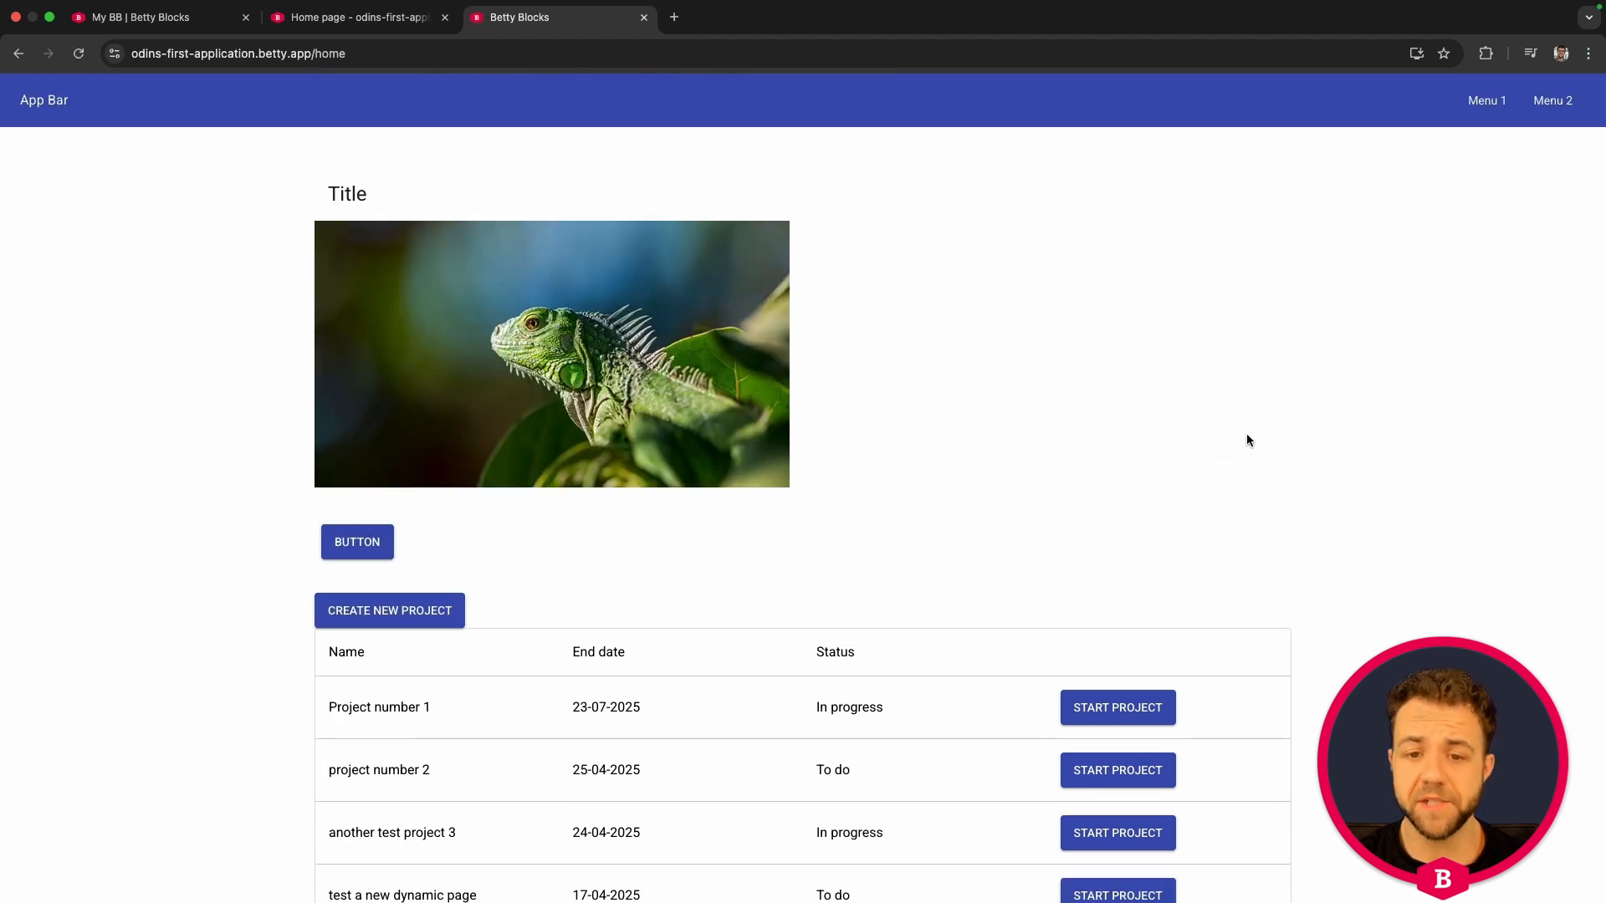
{"action": "scroll", "coordinate": [1246, 434], "scroll_direction": "down", "scroll_amount": 2}
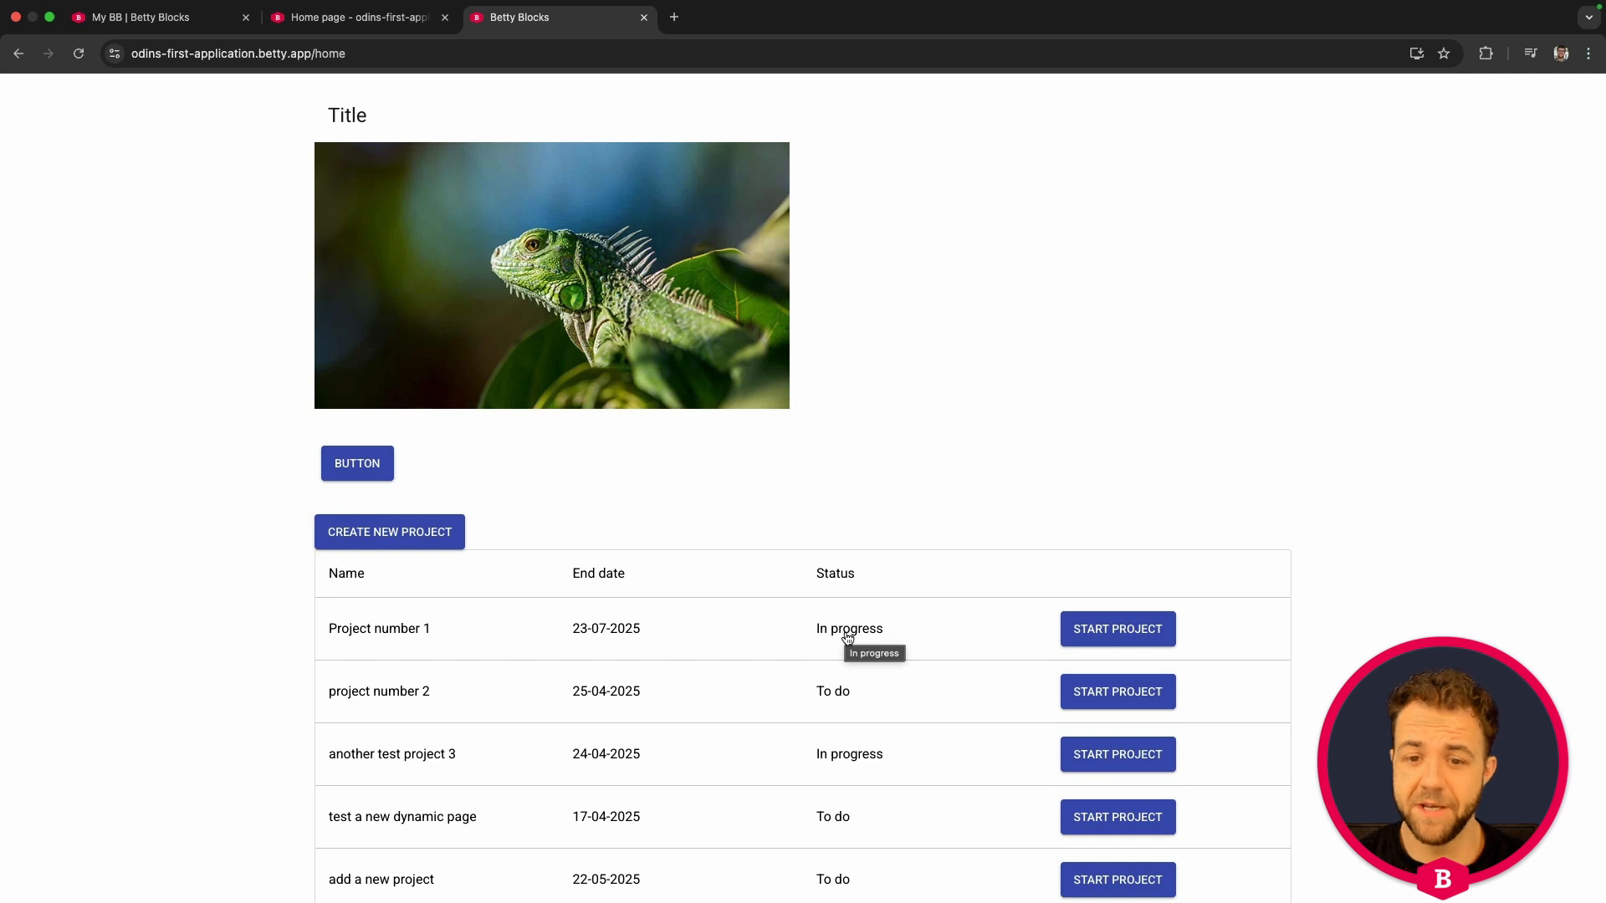
{"action": "left_click", "coordinate": [1084, 630]}
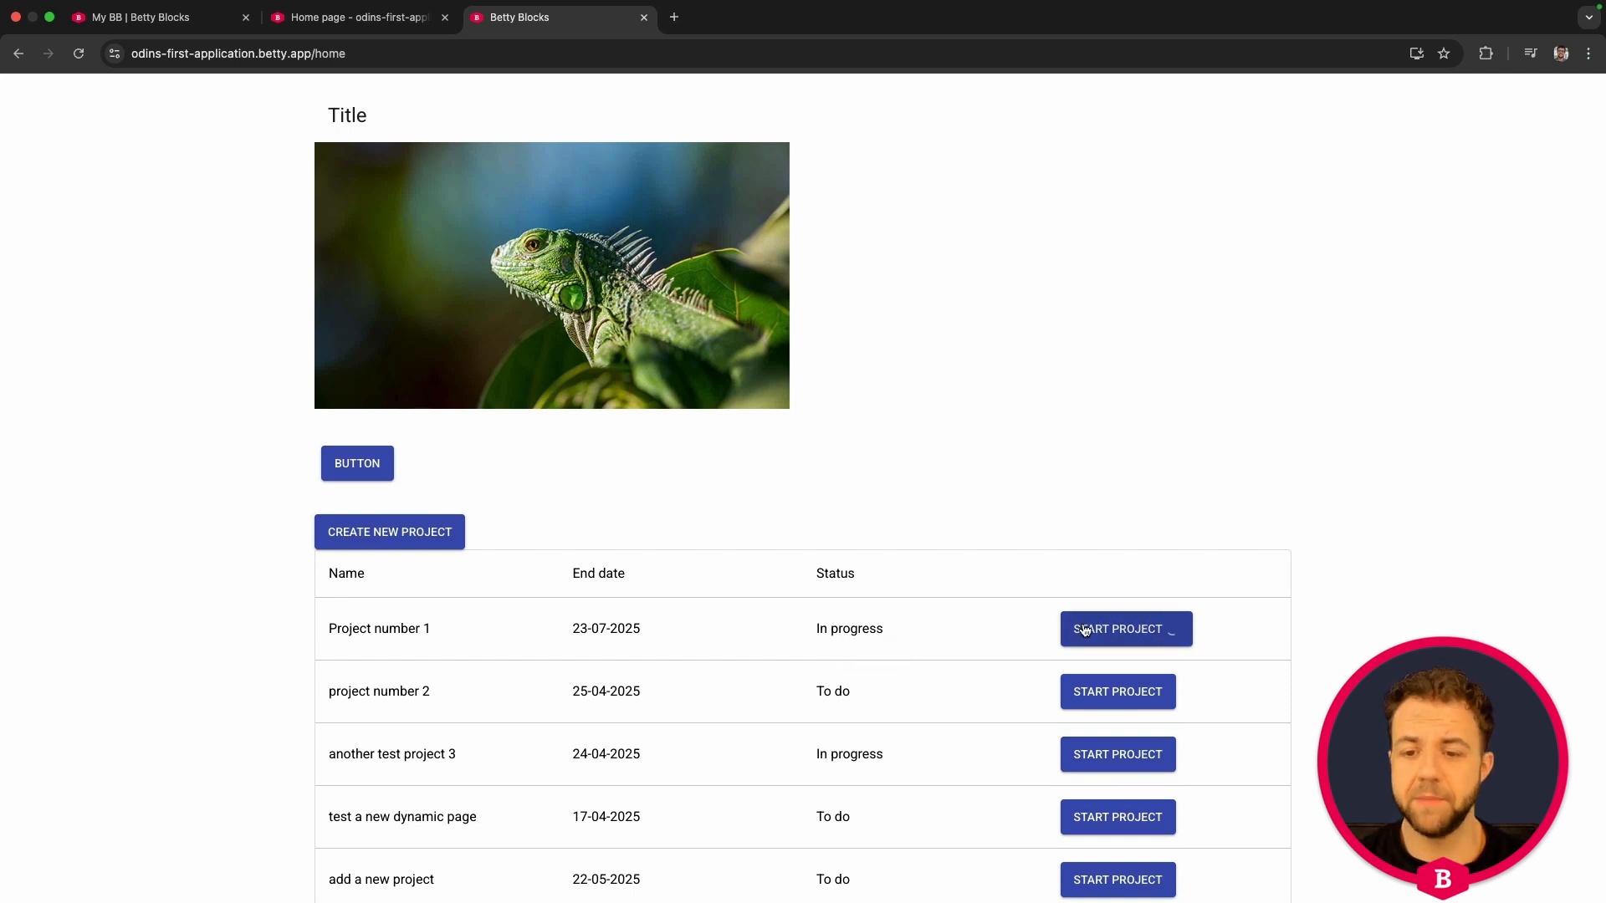
{"action": "scroll", "coordinate": [920, 669], "scroll_direction": "down", "scroll_amount": 2}
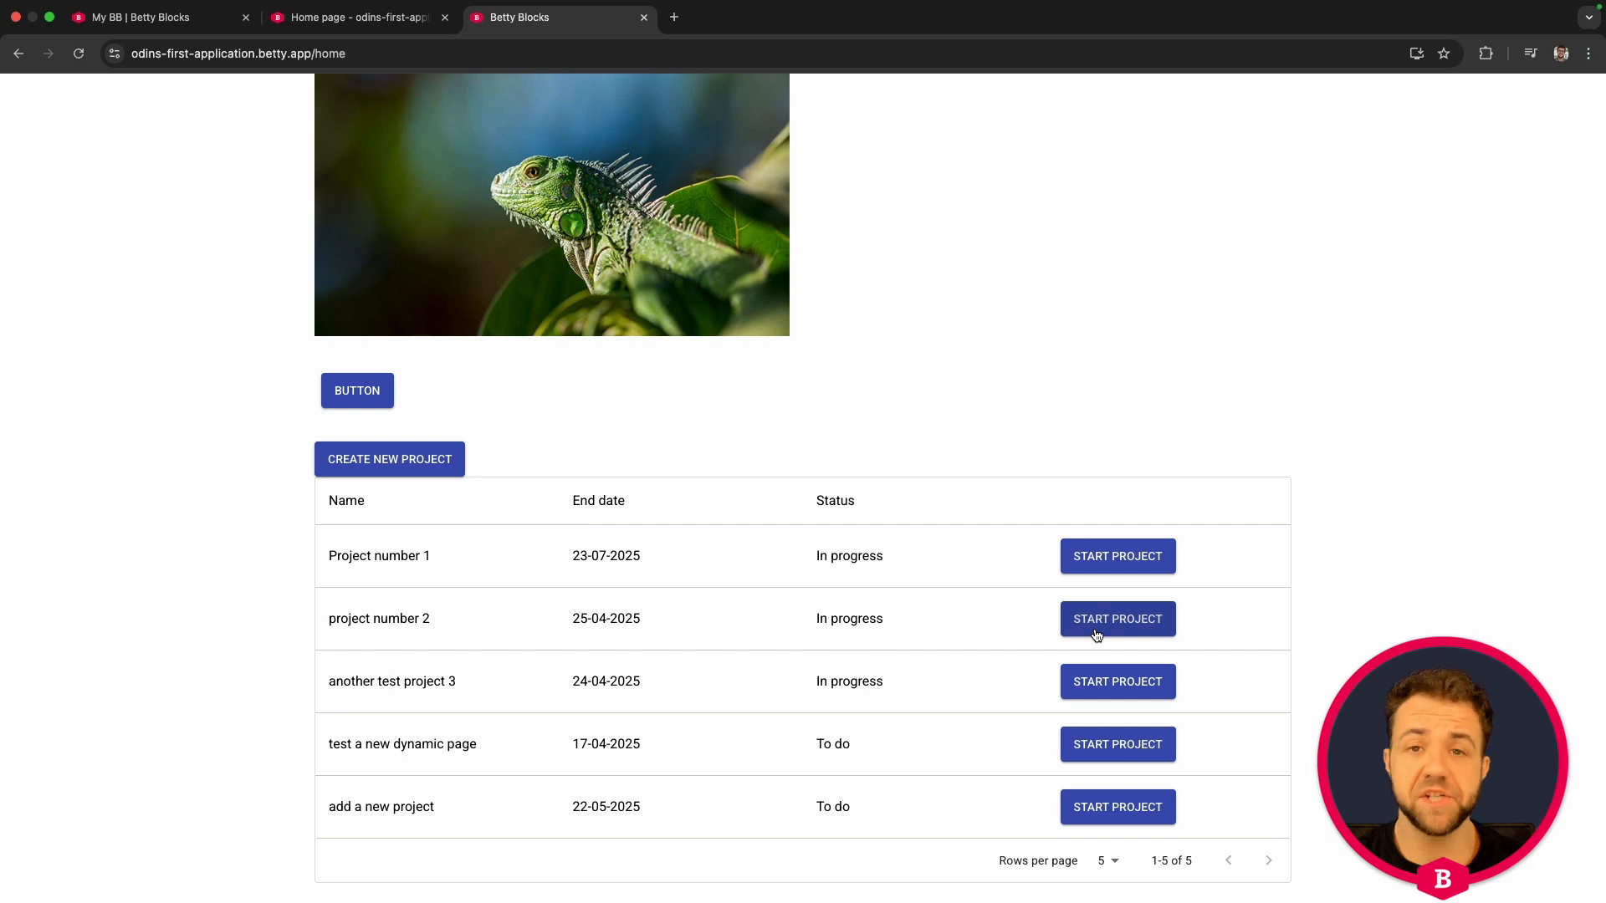
{"action": "scroll", "coordinate": [1096, 634], "scroll_direction": "down", "scroll_amount": 1}
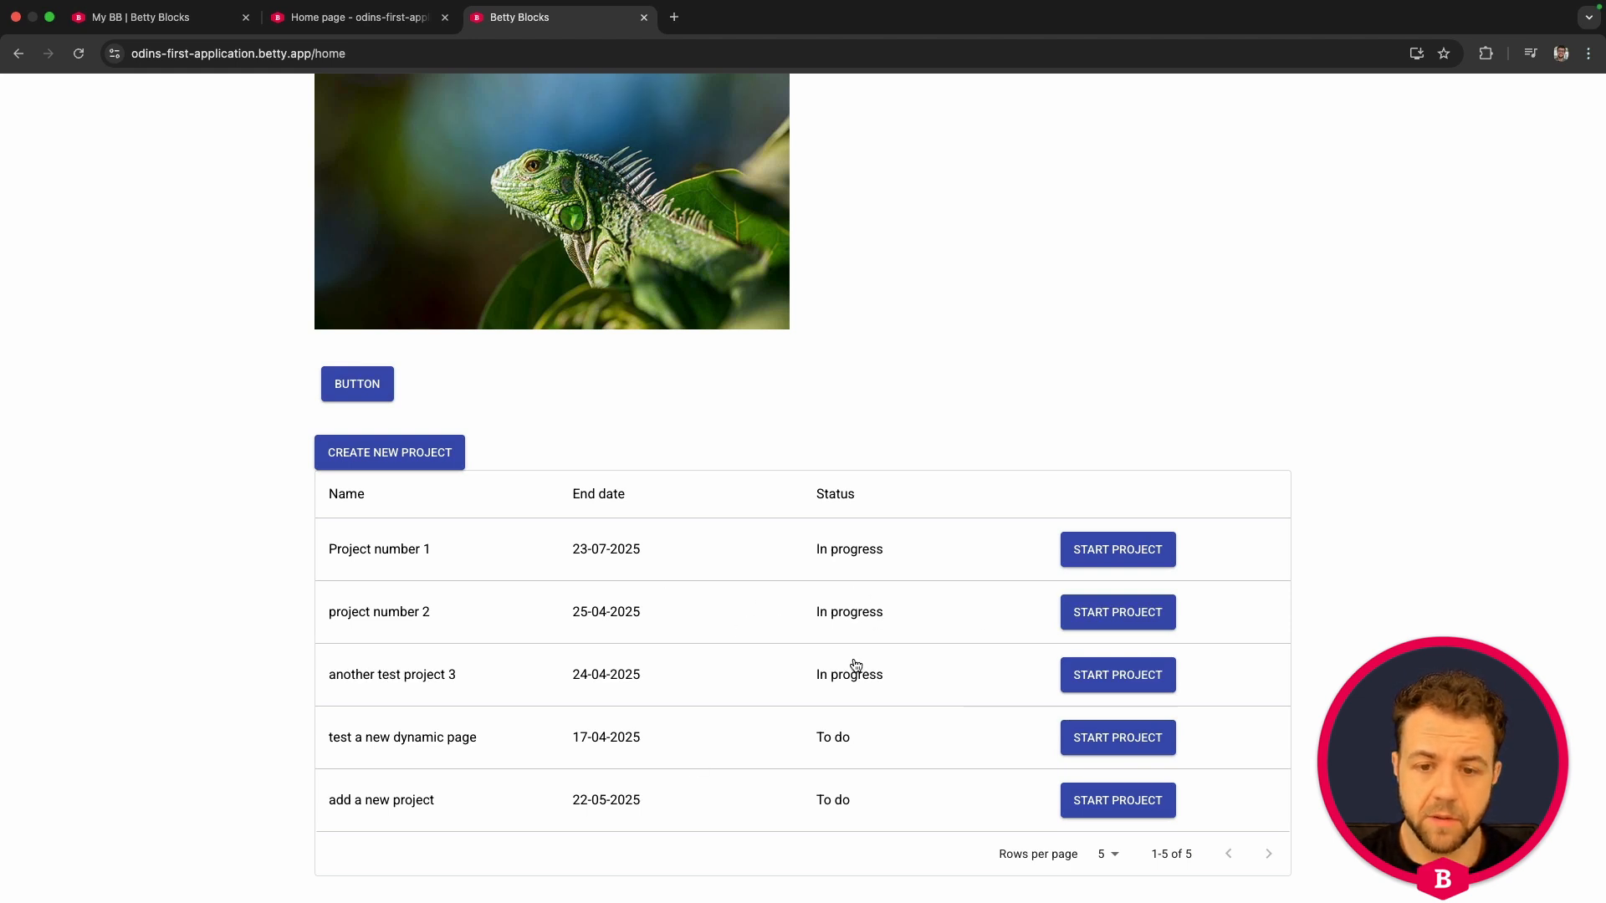
Step: Open the details of Project number 1, set its status to Done and submit the form
{"action": "left_click", "coordinate": [848, 553]}
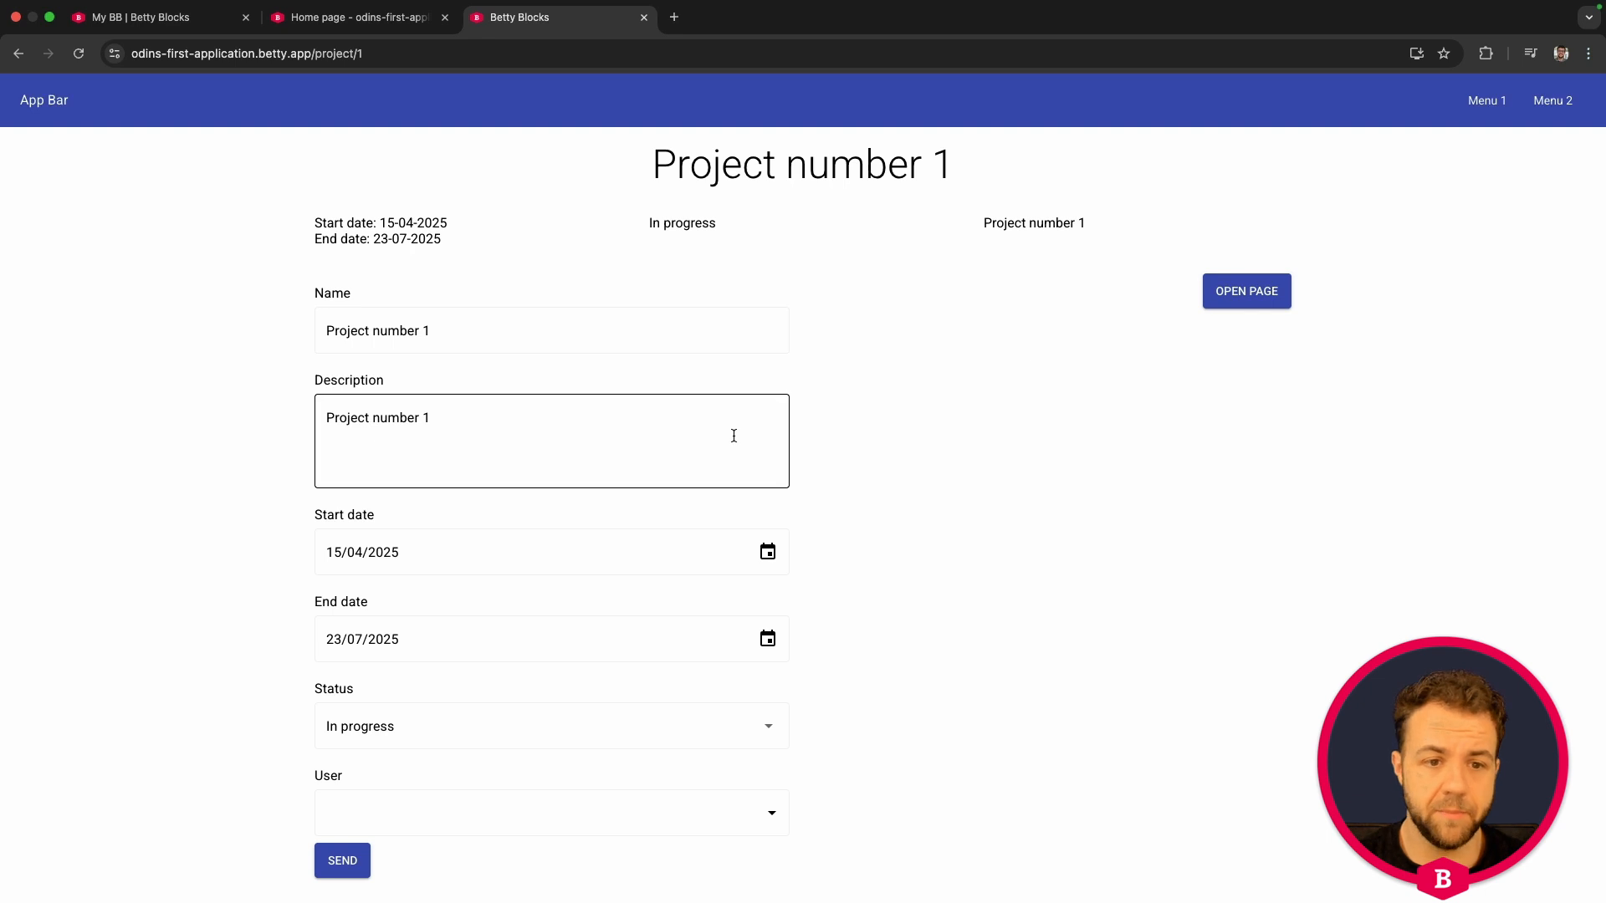
{"action": "left_click", "coordinate": [387, 734]}
{"action": "left_click", "coordinate": [381, 763]}
{"action": "left_click", "coordinate": [340, 862]}
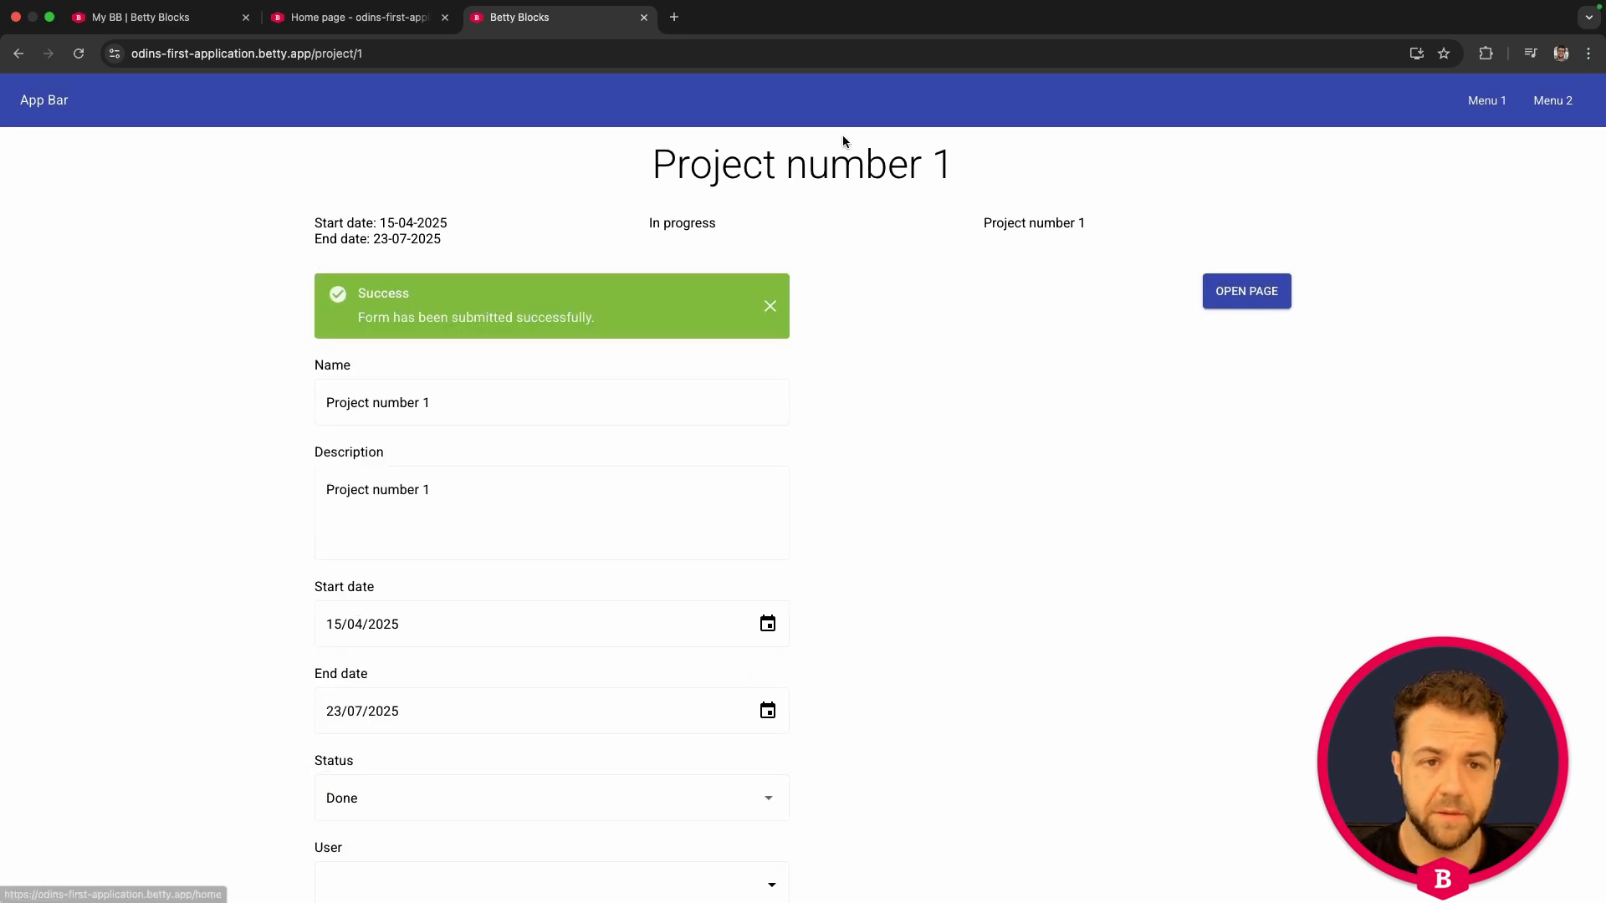
Step: Go back to the live home page, reload it and examine the status of Project number 1 in the table
{"action": "left_click", "coordinate": [35, 101]}
{"action": "scroll", "coordinate": [1150, 251], "scroll_direction": "down", "scroll_amount": 3}
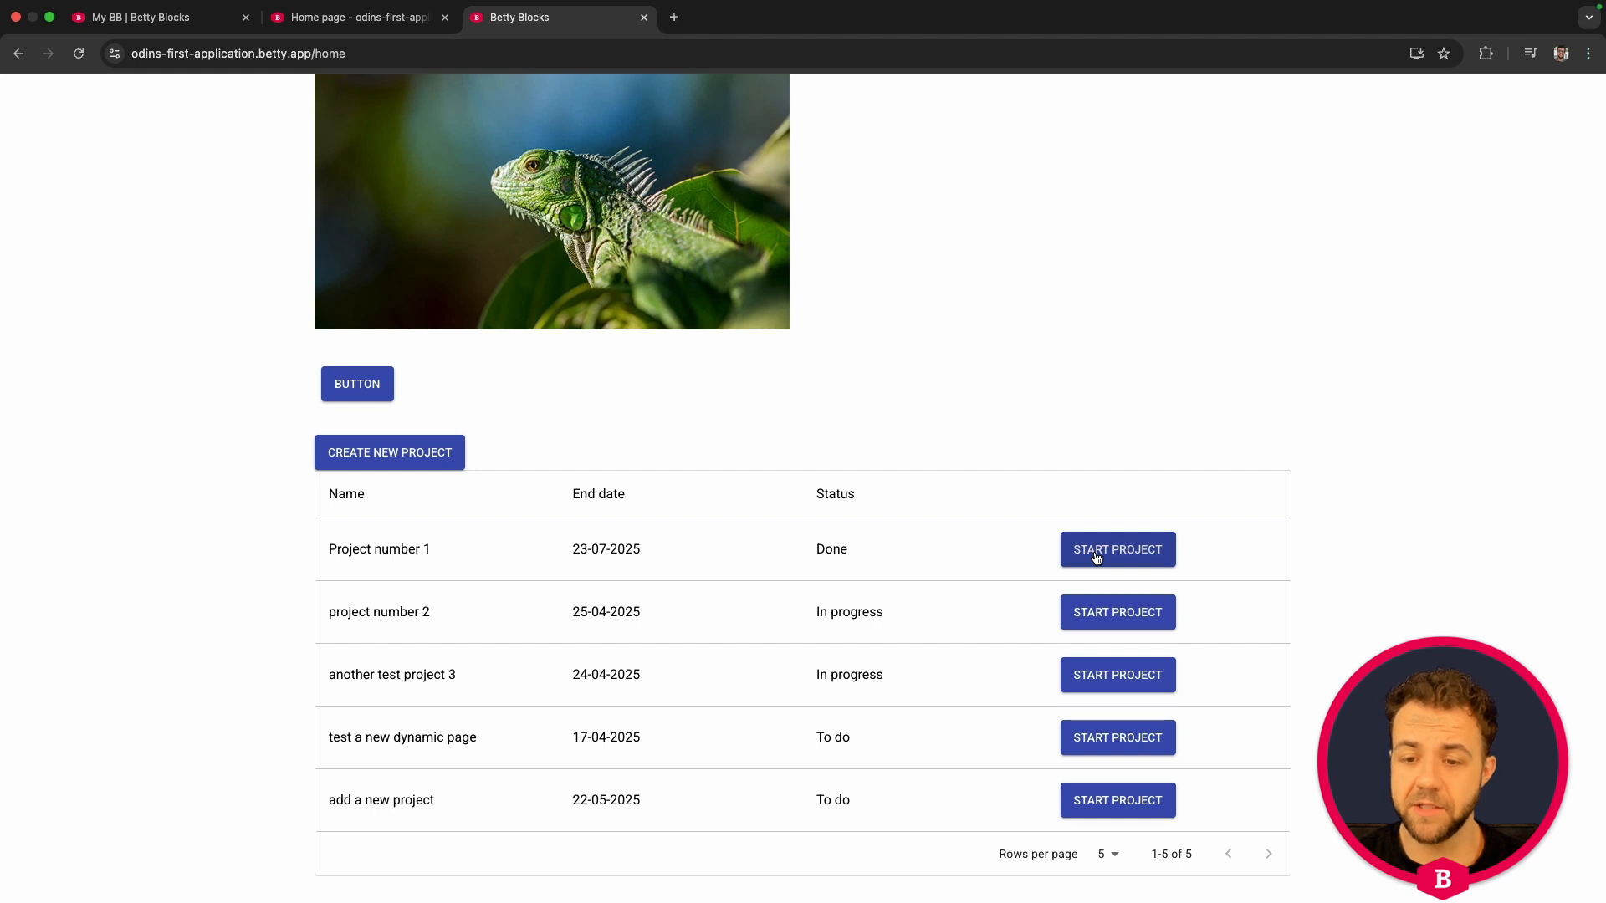
{"action": "key", "text": "super+r"}
{"action": "scroll", "coordinate": [1071, 522], "scroll_direction": "down", "scroll_amount": 2}
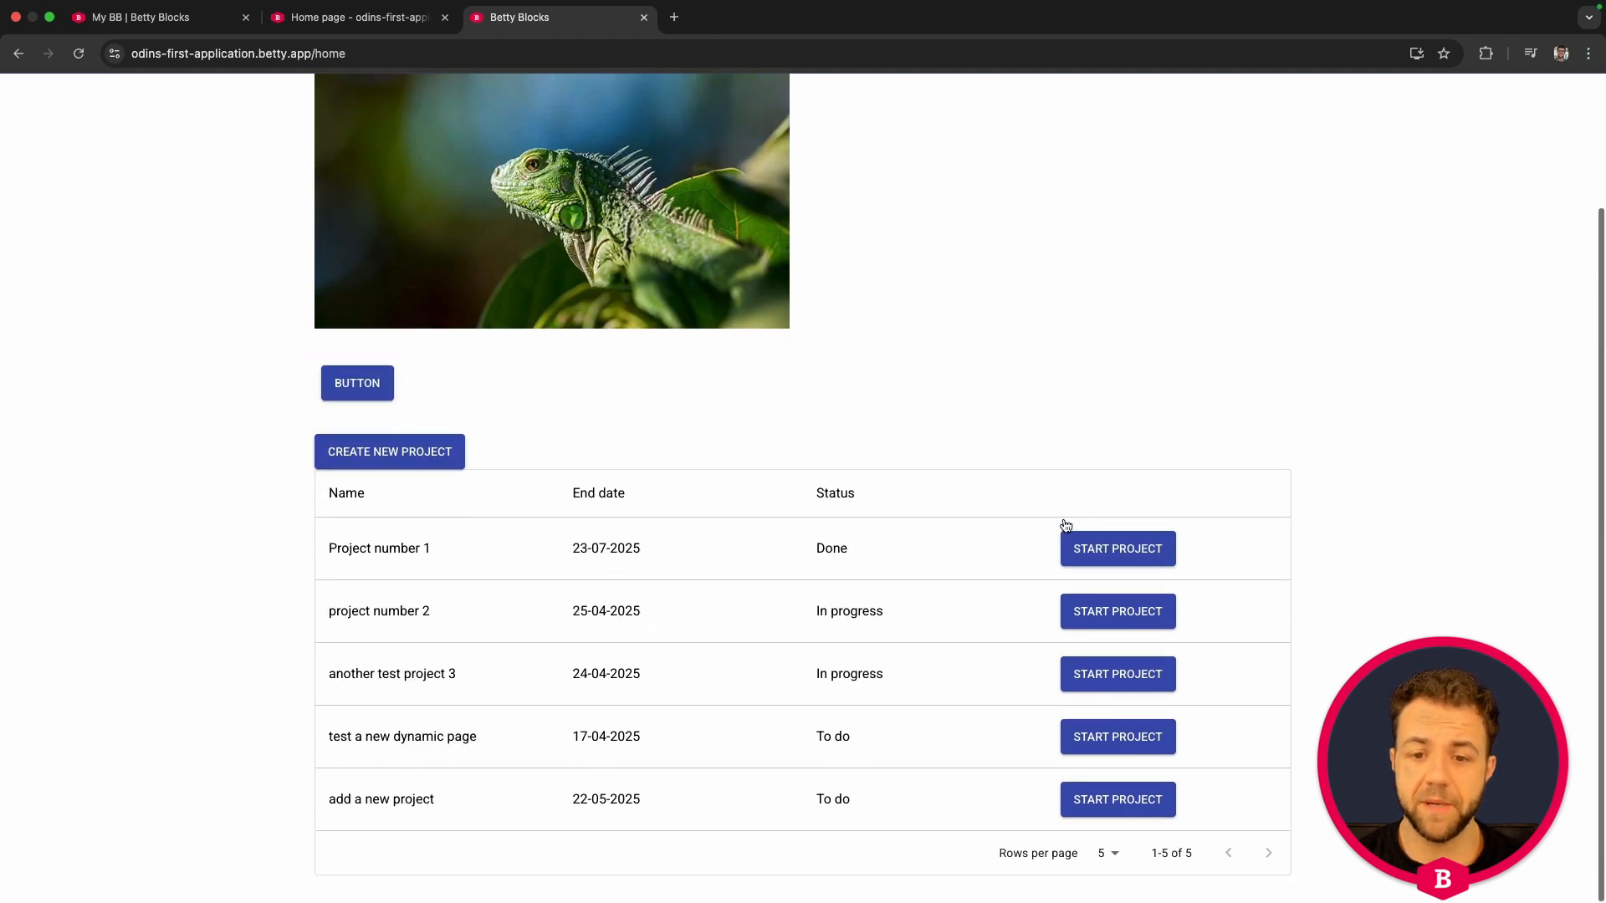
{"action": "scroll", "coordinate": [889, 409], "scroll_direction": "up", "scroll_amount": 3}
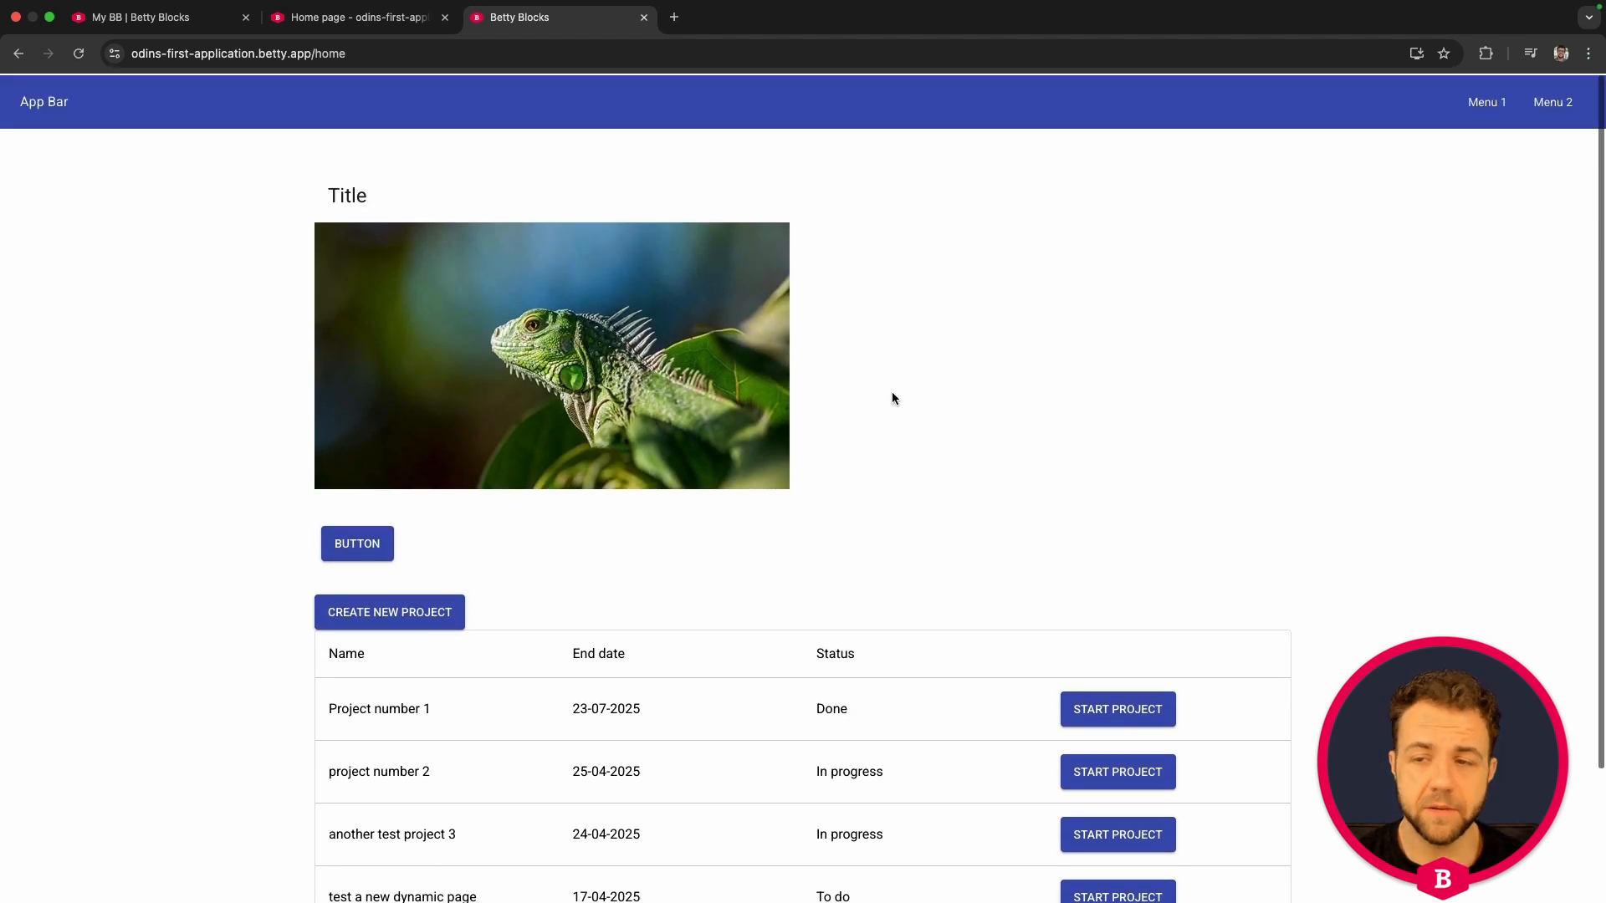
{"action": "scroll", "coordinate": [889, 398], "scroll_direction": "down", "scroll_amount": 1}
{"action": "scroll", "coordinate": [715, 171], "scroll_direction": "up", "scroll_amount": 1}
Step: Switch back to the Home page builder and open the action linked to the Start project button
{"action": "key", "text": "super+alt+Left"}
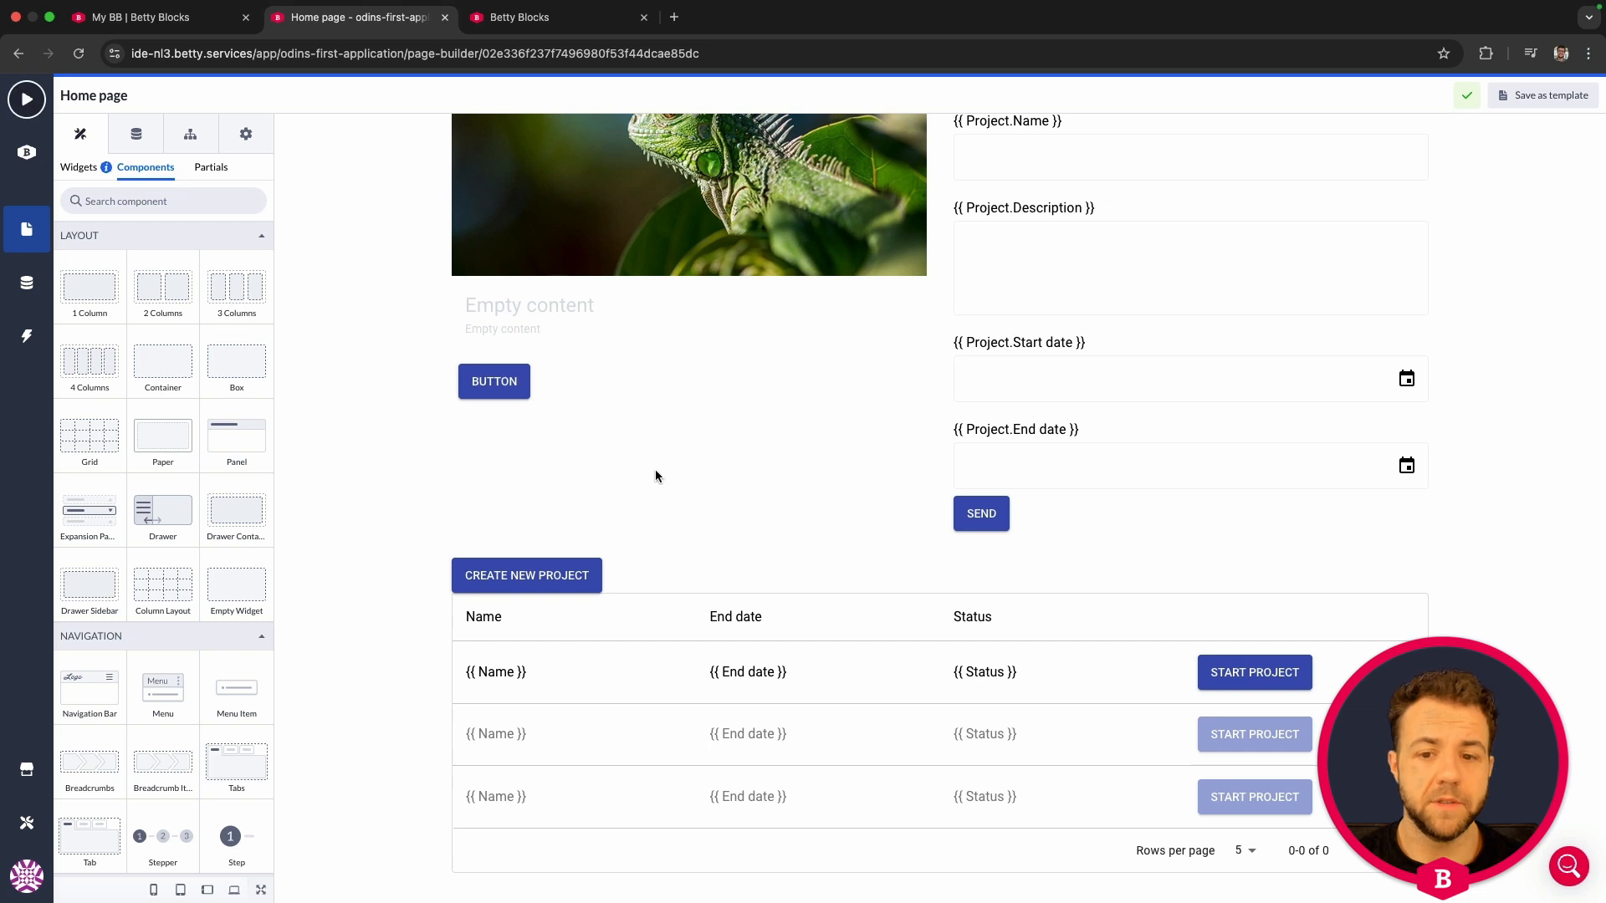
{"action": "left_click", "coordinate": [1254, 674]}
{"action": "left_click", "coordinate": [252, 289]}
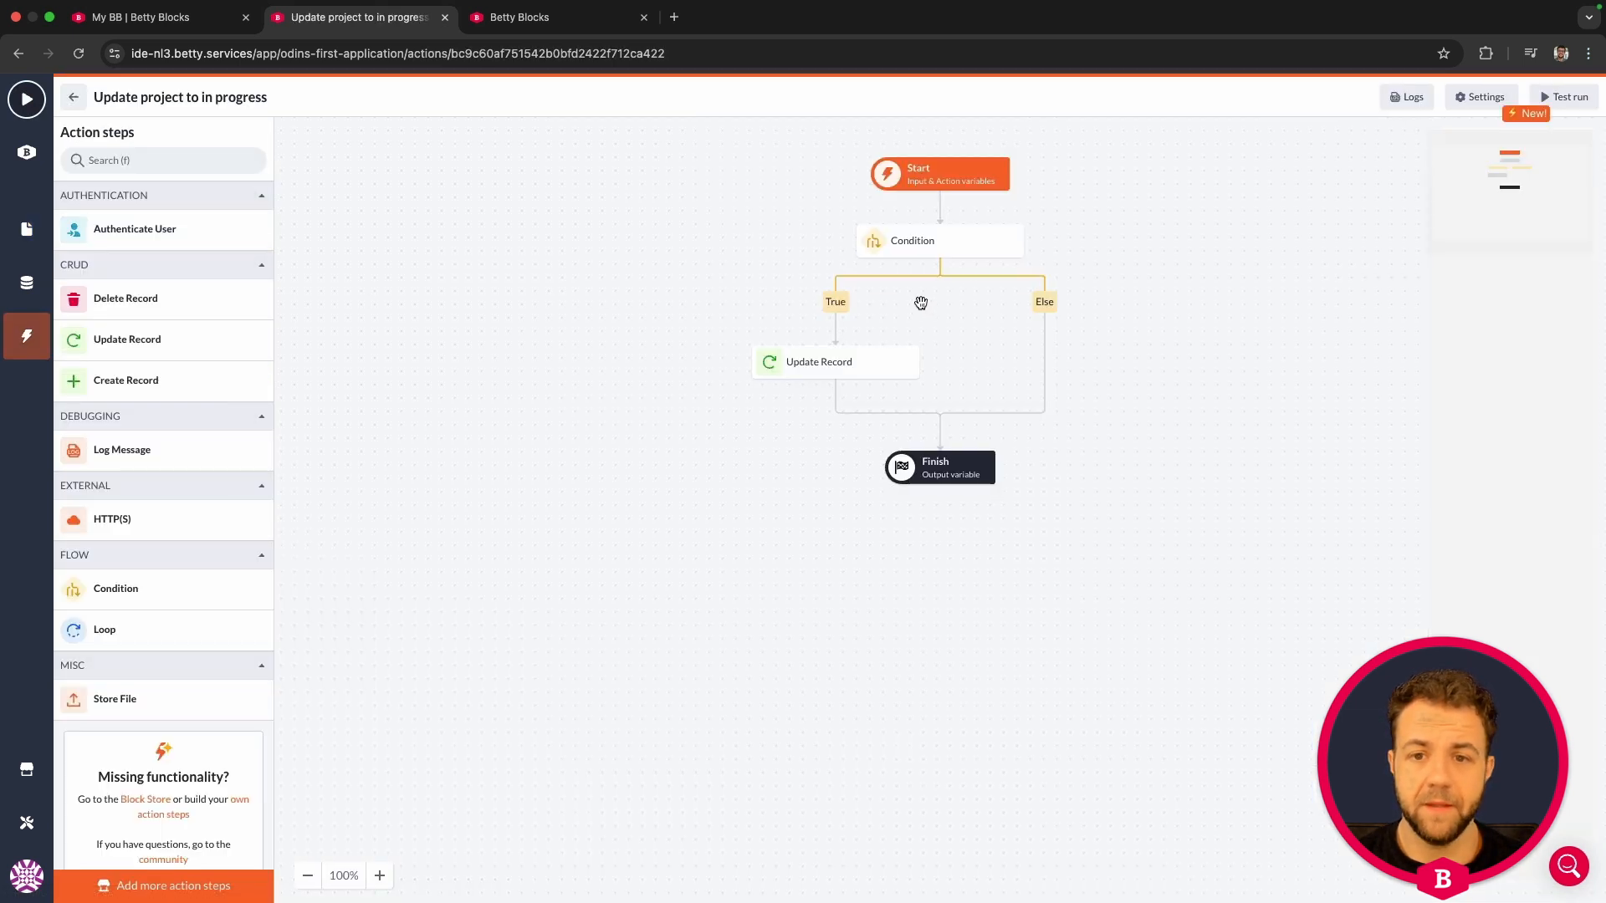